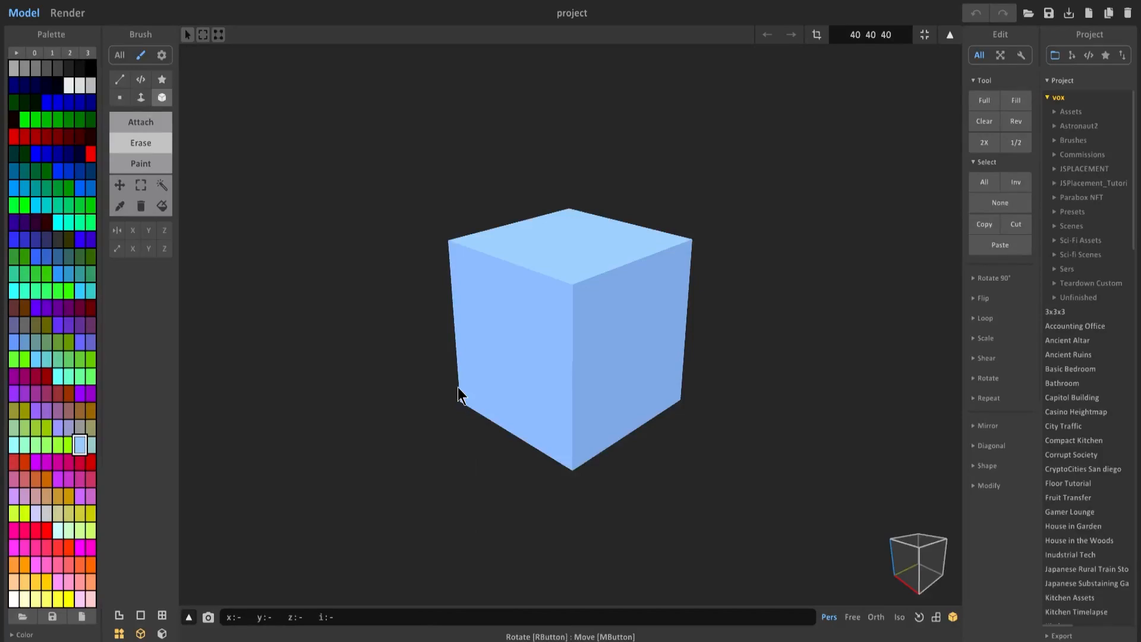
- Resize the model volume to 25 × 25 × 25 voxels
{"action": "right_click_drag", "start_coordinate": [458, 387], "coordinate": [611, 387]}
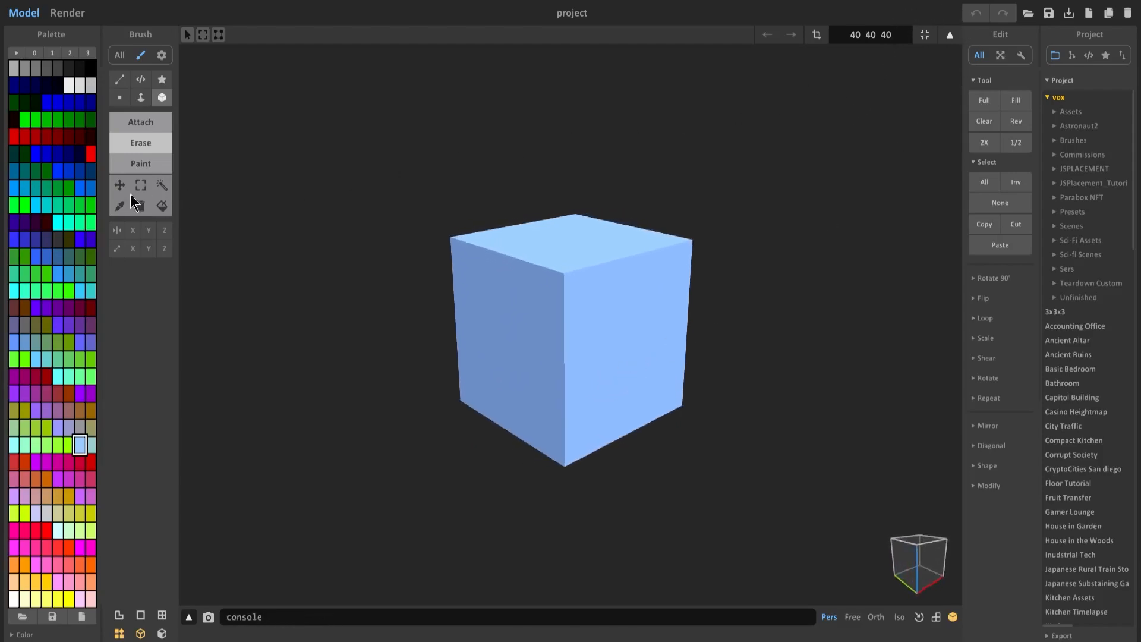
{"action": "left_click_drag", "start_coordinate": [907, 35], "coordinate": [805, 35]}
{"action": "left_click", "coordinate": [807, 36]}
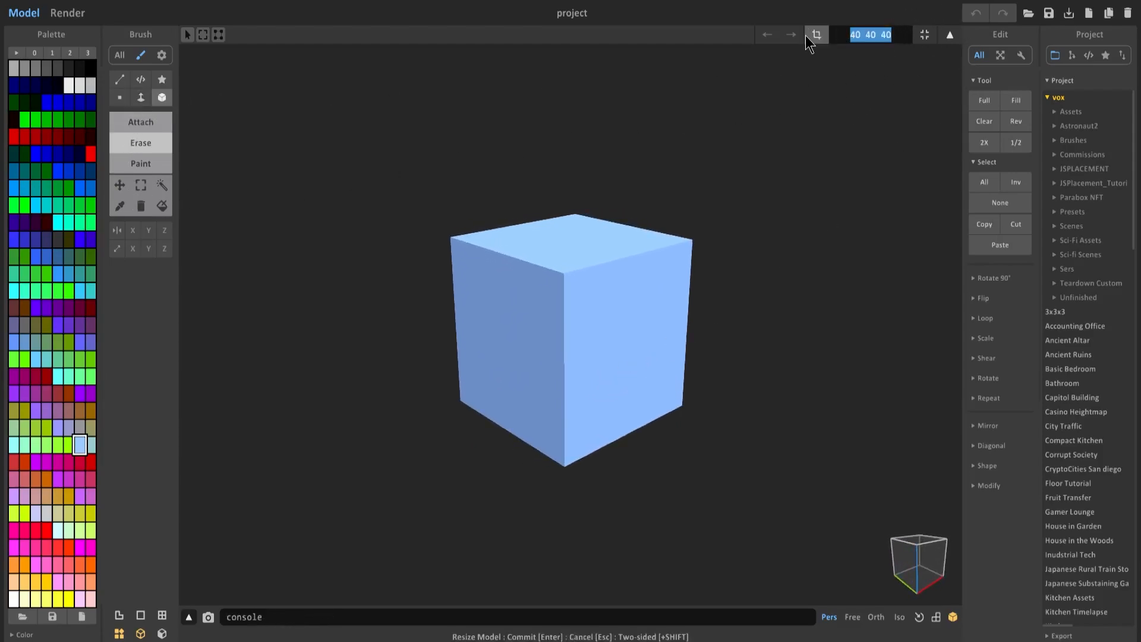
{"action": "type", "text": "25 25 25"}
{"action": "key", "text": "Return"}
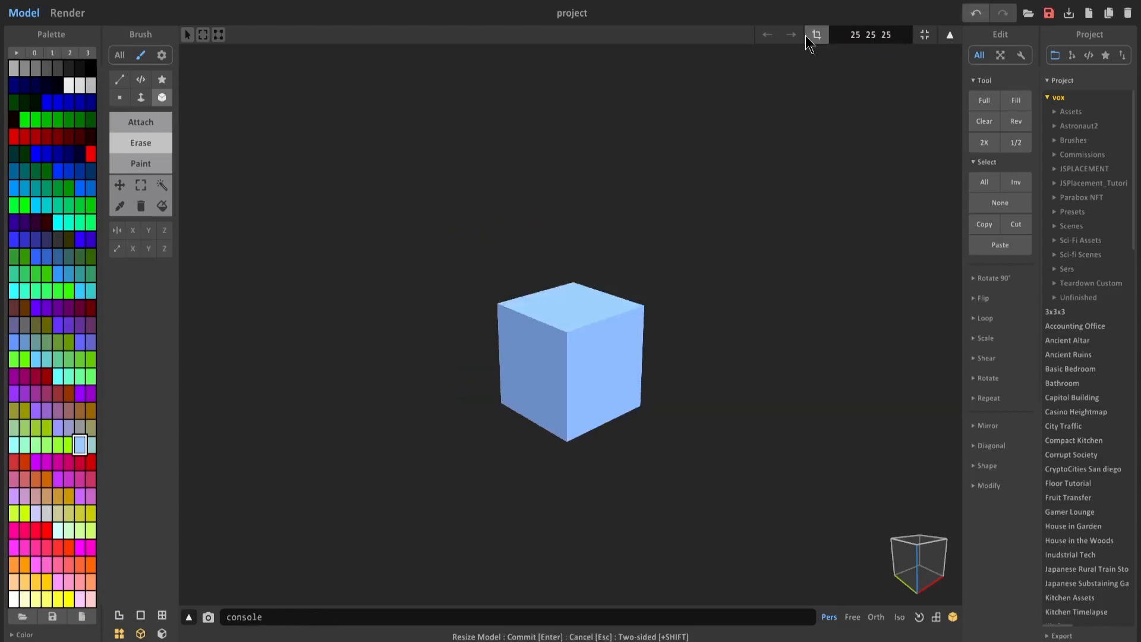
{"action": "left_click_drag", "start_coordinate": [848, 40], "coordinate": [896, 39]}
{"action": "left_click", "coordinate": [898, 38]}
{"action": "right_click_drag", "start_coordinate": [706, 282], "coordinate": [544, 285]}
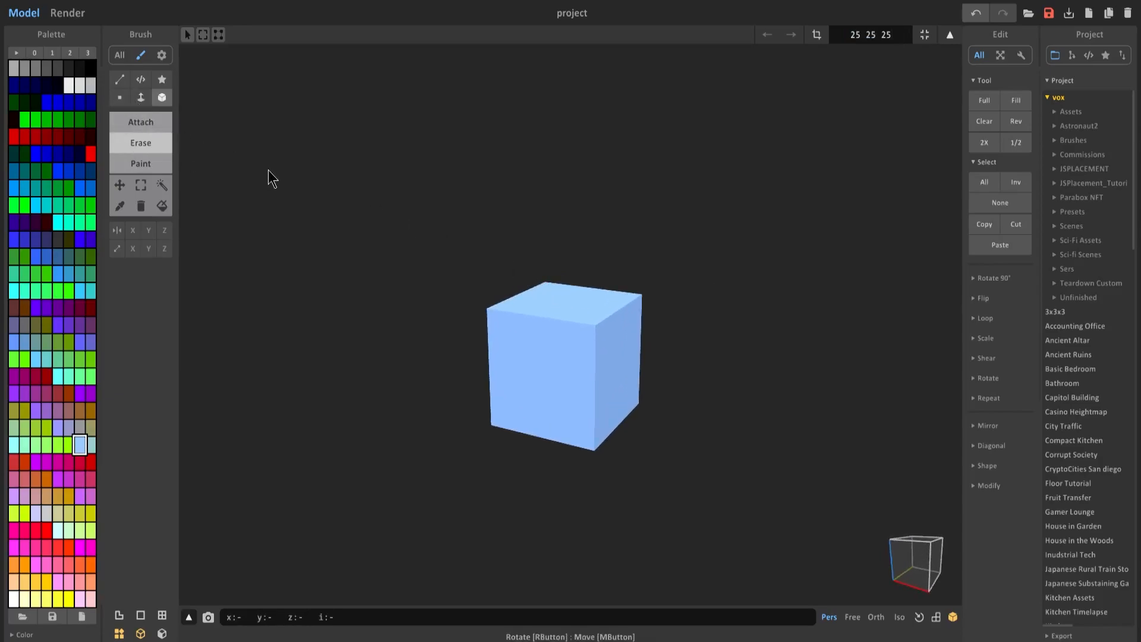
- Clear the volume, extrude a block with the Face brush in Attach mode, and fit the model size to 25 × 16 × 25
{"action": "left_click", "coordinate": [141, 97]}
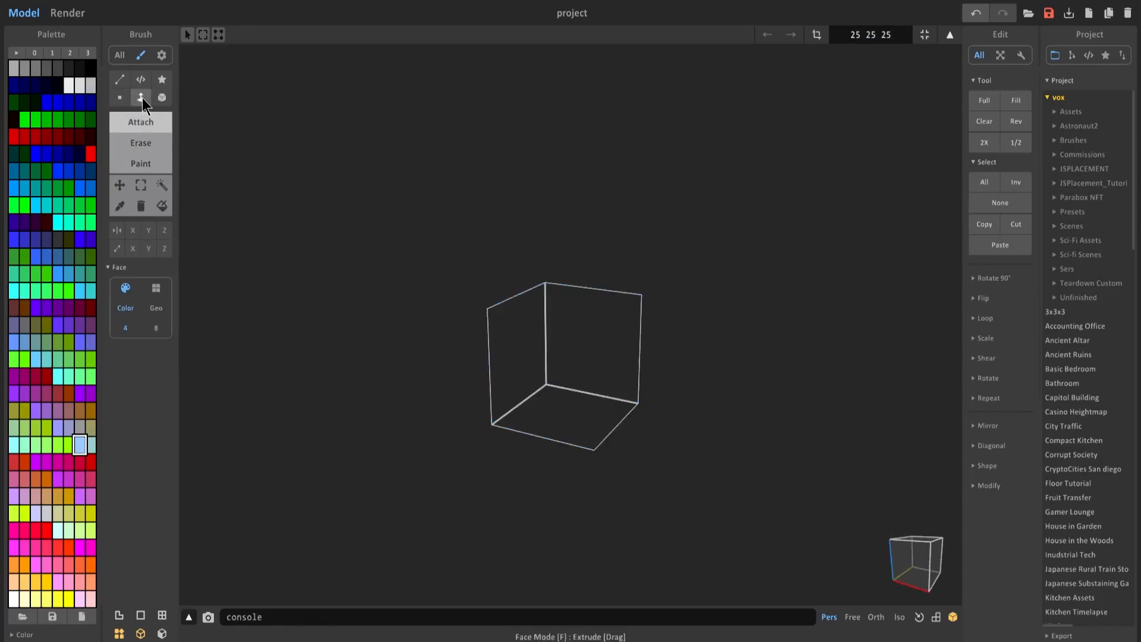
{"action": "right_click_drag", "start_coordinate": [618, 398], "coordinate": [653, 412]}
{"action": "middle_click_drag", "start_coordinate": [653, 413], "coordinate": [626, 301]}
{"action": "scroll", "coordinate": [625, 300], "scroll_direction": "up", "scroll_amount": 3}
{"action": "right_click_drag", "start_coordinate": [626, 301], "coordinate": [576, 315]}
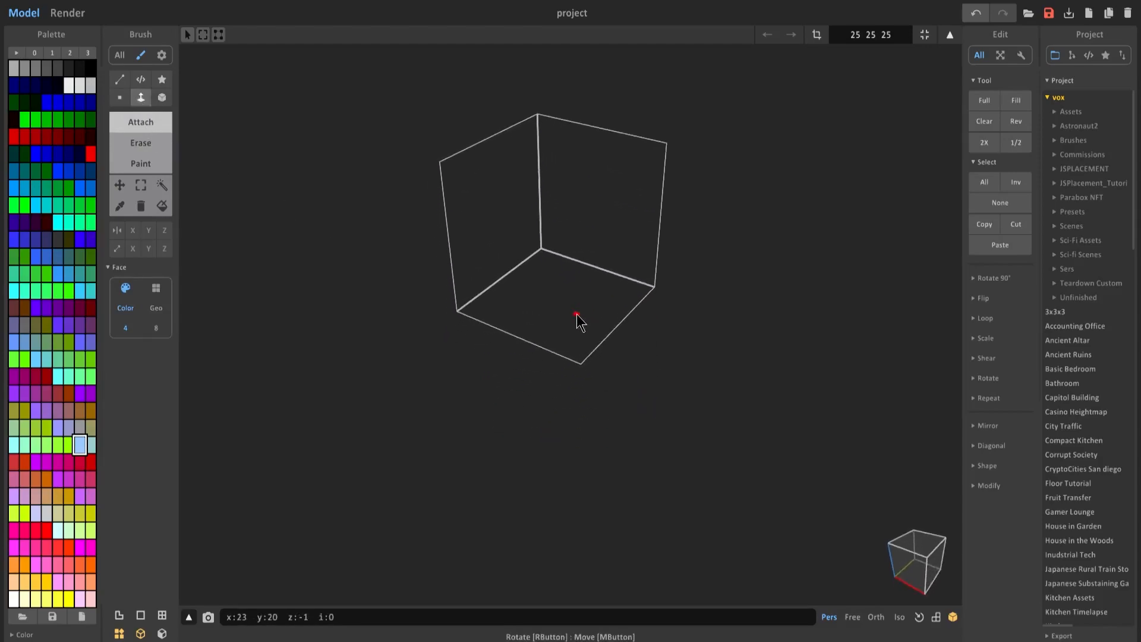
{"action": "left_click_drag", "start_coordinate": [605, 232], "coordinate": [567, 275]}
{"action": "right_click_drag", "start_coordinate": [567, 275], "coordinate": [521, 352]}
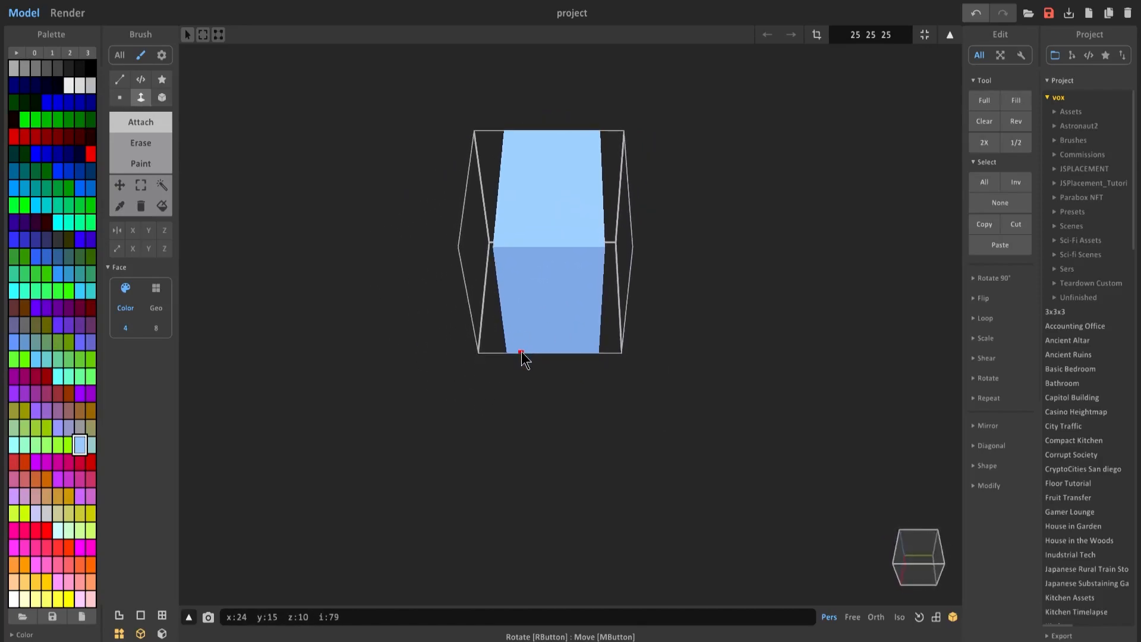
{"action": "left_click", "coordinate": [924, 45]}
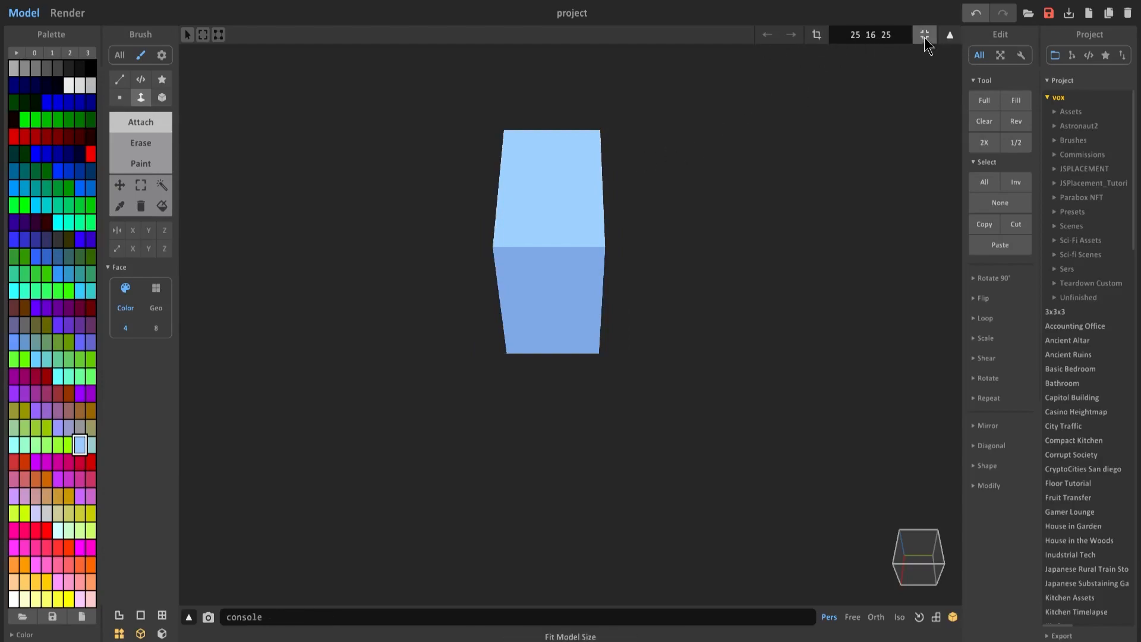
{"action": "mouse_move", "coordinate": [357, 161]}
{"action": "right_mouse_down"}
{"action": "mouse_move", "coordinate": [545, 158]}
{"action": "mouse_move", "coordinate": [418, 209]}
{"action": "mouse_move", "coordinate": [510, 169]}
{"action": "mouse_move", "coordinate": [382, 168]}
{"action": "right_mouse_up"}
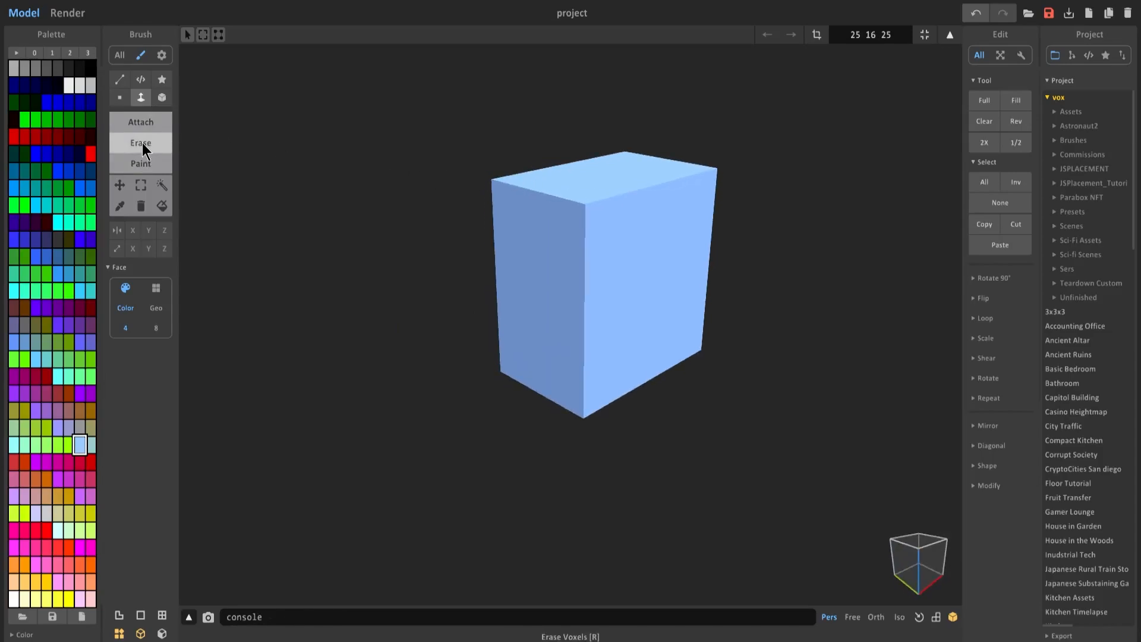
- Erase single voxels along the block's vertical edges using the Voxel brush with X and Y mirroring enabled
{"action": "left_click", "coordinate": [120, 98]}
{"action": "left_click", "coordinate": [133, 232]}
{"action": "right_click_drag", "start_coordinate": [619, 236], "coordinate": [566, 238]}
{"action": "left_click_drag", "start_coordinate": [541, 258], "coordinate": [550, 402]}
{"action": "left_click", "coordinate": [550, 225]}
{"action": "left_click", "coordinate": [538, 224]}
{"action": "left_click", "coordinate": [547, 326]}
{"action": "mouse_move", "coordinate": [544, 336]}
{"action": "left_mouse_down"}
{"action": "mouse_move", "coordinate": [540, 416]}
{"action": "mouse_move", "coordinate": [554, 417]}
{"action": "left_mouse_up"}
{"action": "right_click_drag", "start_coordinate": [582, 417], "coordinate": [583, 250]}
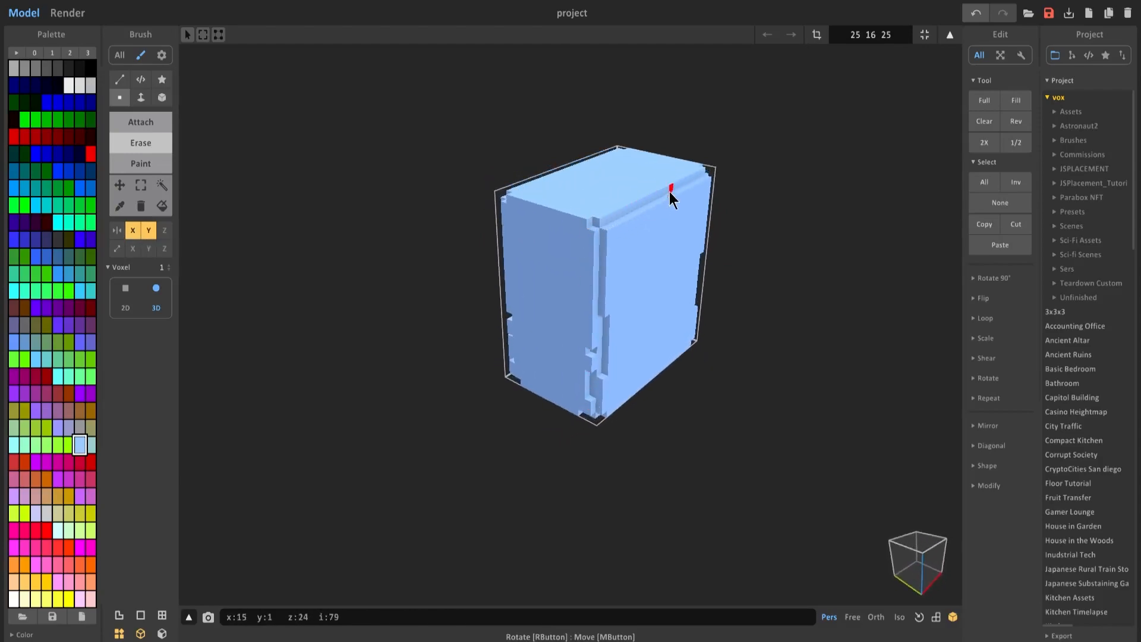
- Chip voxels off the block's upper edges and corners with X and Y mirroring to make stepped, rounded rims
{"action": "left_click", "coordinate": [581, 223]}
{"action": "left_click", "coordinate": [612, 232]}
{"action": "left_click", "coordinate": [602, 236]}
{"action": "left_click", "coordinate": [604, 252]}
{"action": "mouse_move", "coordinate": [605, 252]}
{"action": "right_mouse_down"}
{"action": "mouse_move", "coordinate": [619, 290]}
{"action": "mouse_move", "coordinate": [646, 267]}
{"action": "right_mouse_up"}
{"action": "right_click_drag", "start_coordinate": [563, 245], "coordinate": [666, 208]}
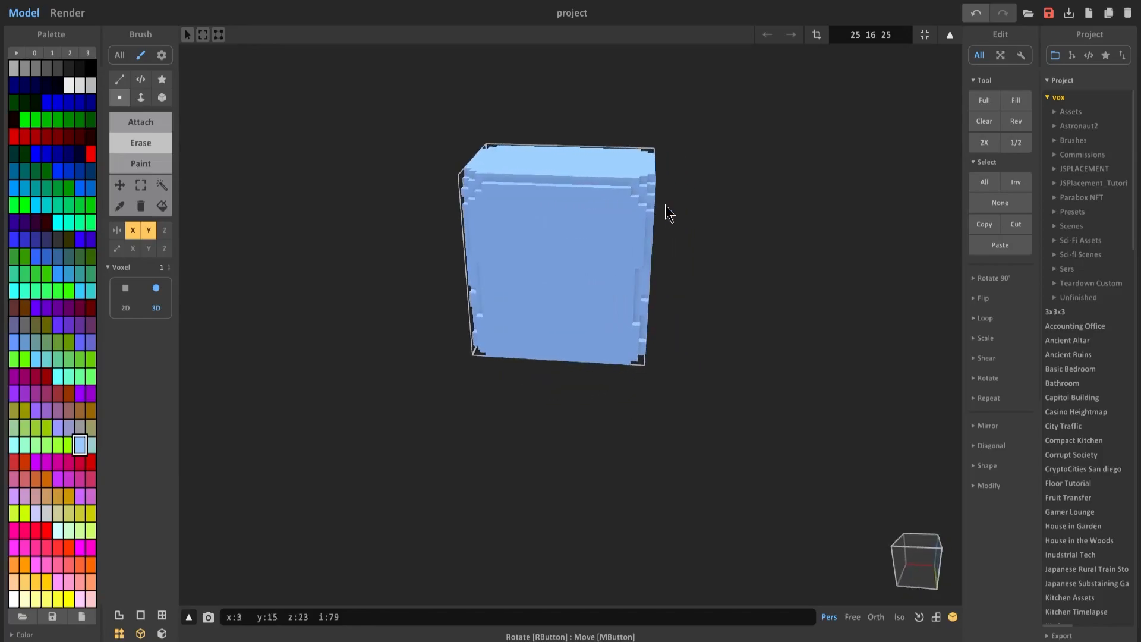
{"action": "right_click_drag", "start_coordinate": [636, 253], "coordinate": [691, 257]}
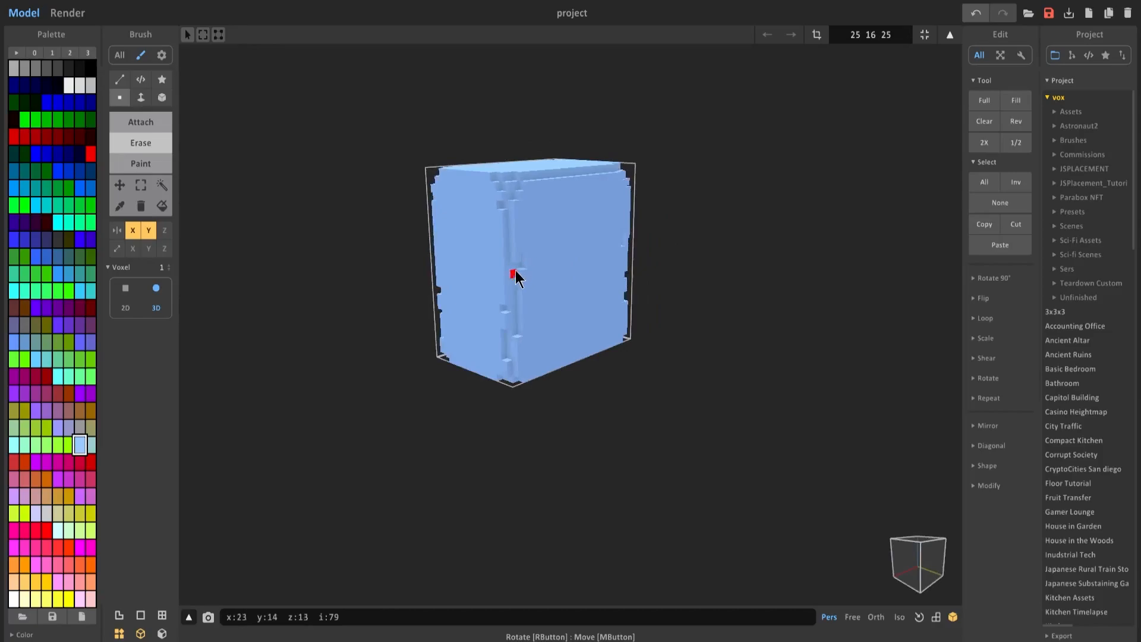
{"action": "right_click_drag", "start_coordinate": [522, 294], "coordinate": [565, 299]}
{"action": "mouse_move", "coordinate": [558, 389]}
{"action": "right_mouse_down"}
{"action": "mouse_move", "coordinate": [519, 388]}
{"action": "mouse_move", "coordinate": [561, 357]}
{"action": "mouse_move", "coordinate": [695, 370]}
{"action": "mouse_move", "coordinate": [621, 236]}
{"action": "mouse_move", "coordinate": [588, 245]}
{"action": "mouse_move", "coordinate": [684, 248]}
{"action": "mouse_move", "coordinate": [543, 237]}
{"action": "mouse_move", "coordinate": [603, 236]}
{"action": "mouse_move", "coordinate": [470, 241]}
{"action": "right_mouse_up"}
- Disable X and Y mirroring and erase irregular voxels around the block's edges, underside and faces for an uneven rock surface
{"action": "left_click", "coordinate": [149, 230]}
{"action": "left_click", "coordinate": [133, 230]}
{"action": "right_click_drag", "start_coordinate": [383, 288], "coordinate": [594, 303]}
{"action": "right_click_drag", "start_coordinate": [553, 239], "coordinate": [409, 392]}
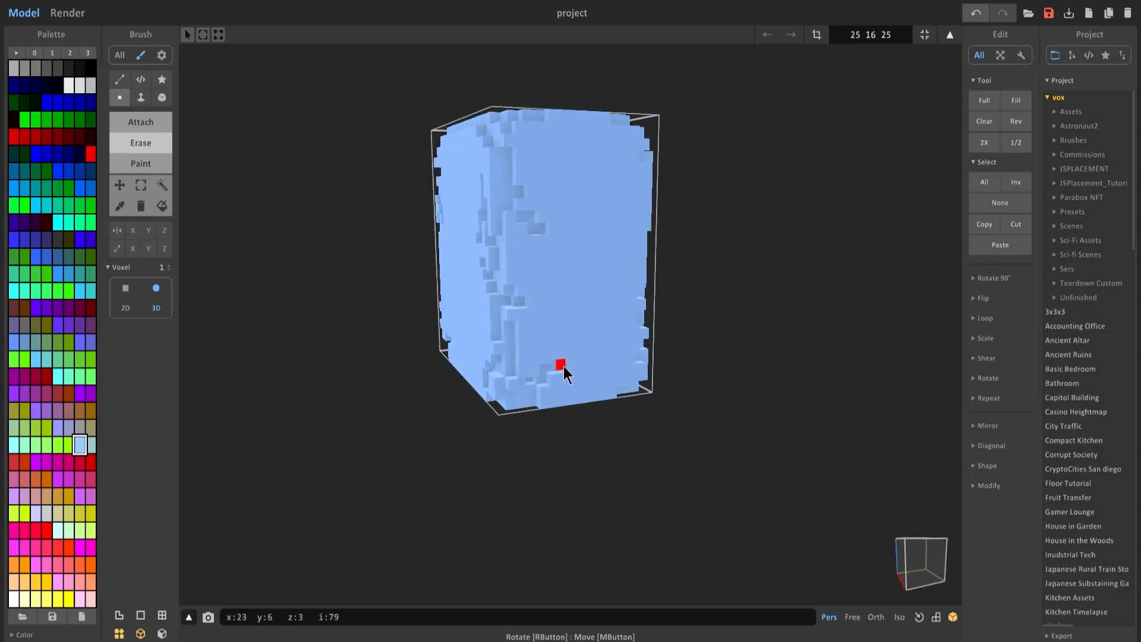
{"action": "right_click_drag", "start_coordinate": [588, 416], "coordinate": [506, 385]}
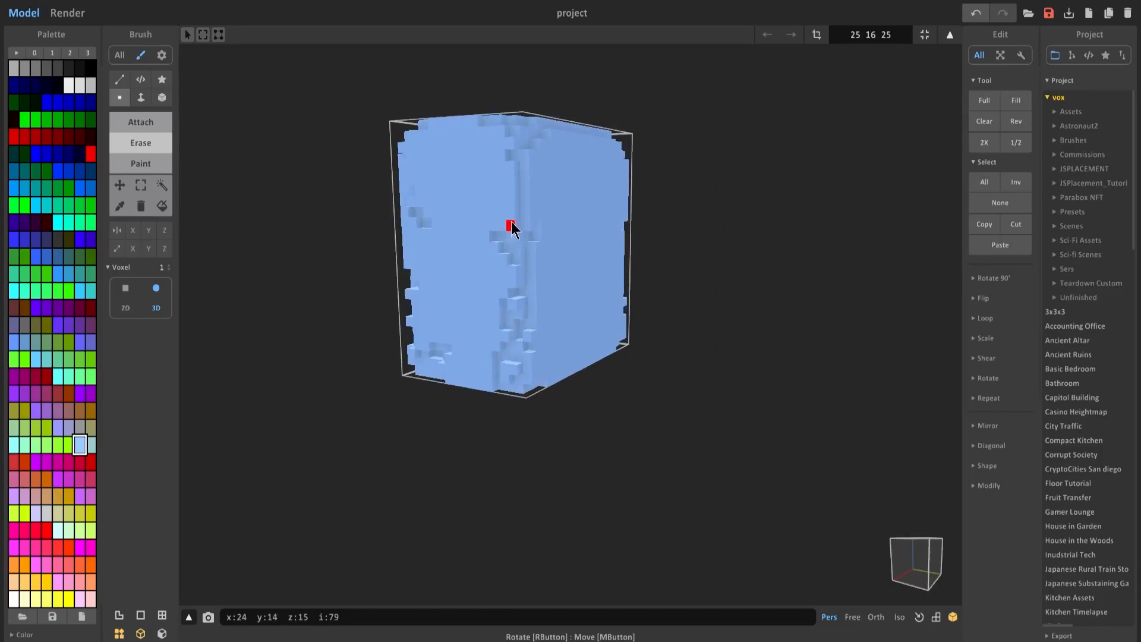
{"action": "mouse_move", "coordinate": [523, 240]}
{"action": "right_mouse_down"}
{"action": "mouse_move", "coordinate": [479, 215]}
{"action": "mouse_move", "coordinate": [477, 162]}
{"action": "mouse_move", "coordinate": [519, 229]}
{"action": "mouse_move", "coordinate": [510, 224]}
{"action": "right_mouse_up"}
{"action": "right_click_drag", "start_coordinate": [517, 276], "coordinate": [549, 298]}
{"action": "right_click_drag", "start_coordinate": [531, 251], "coordinate": [533, 184]}
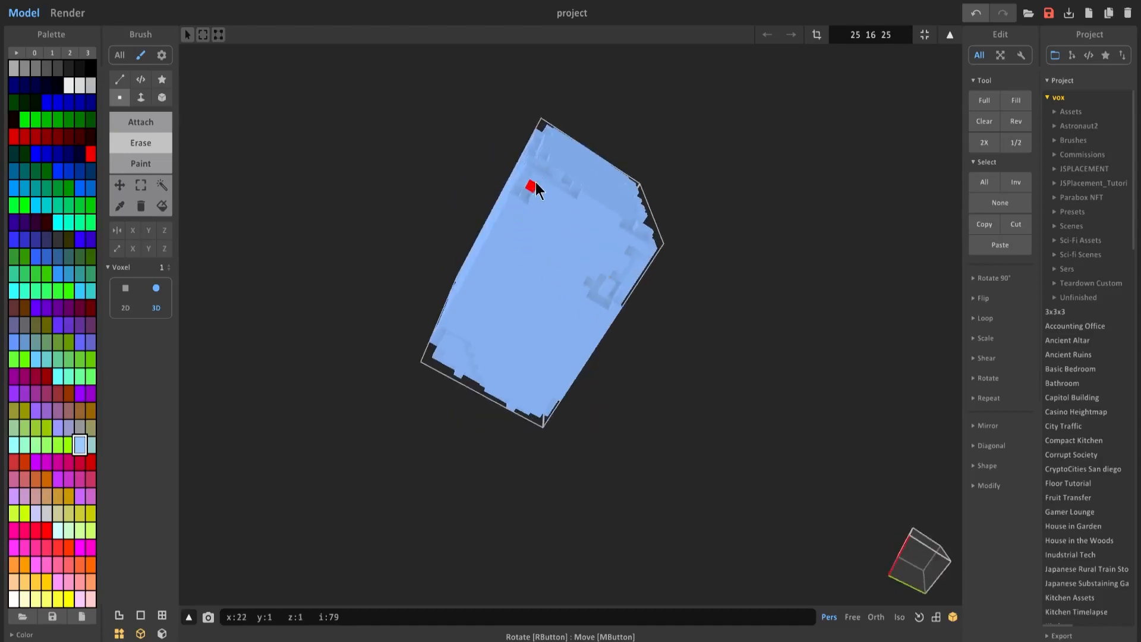
{"action": "right_click_drag", "start_coordinate": [499, 234], "coordinate": [691, 348]}
{"action": "right_click_drag", "start_coordinate": [594, 340], "coordinate": [685, 400]}
{"action": "right_click_drag", "start_coordinate": [594, 362], "coordinate": [762, 363]}
{"action": "right_click_drag", "start_coordinate": [618, 321], "coordinate": [517, 303]}
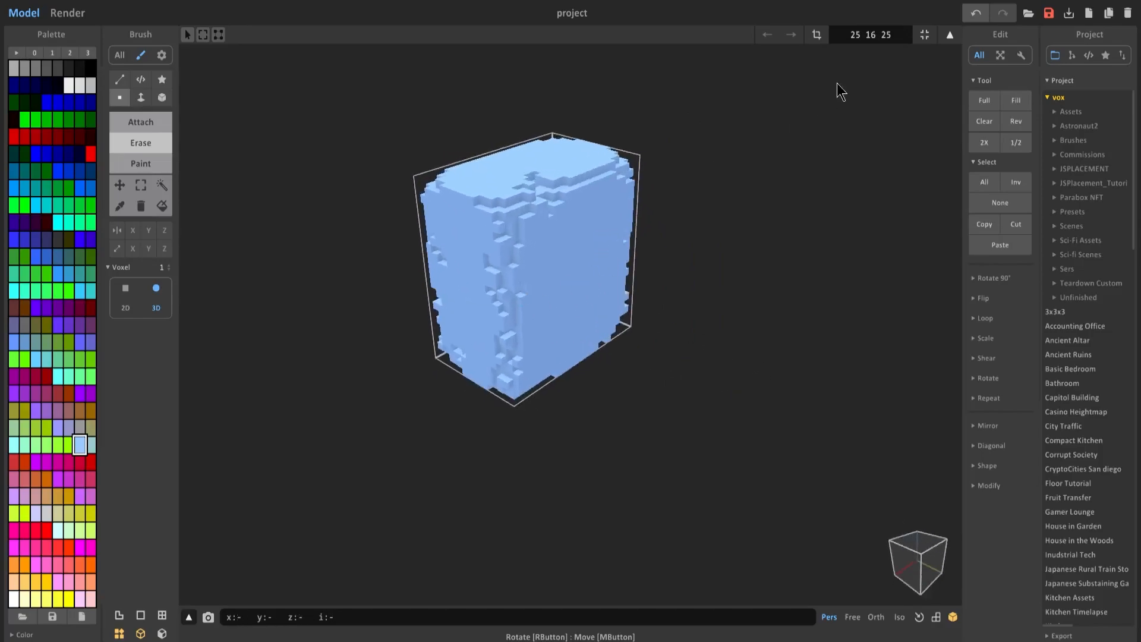
- Enlarge the model volume to 256 × 256 × 256 voxels to make room around the rock
{"action": "left_click", "coordinate": [893, 35]}
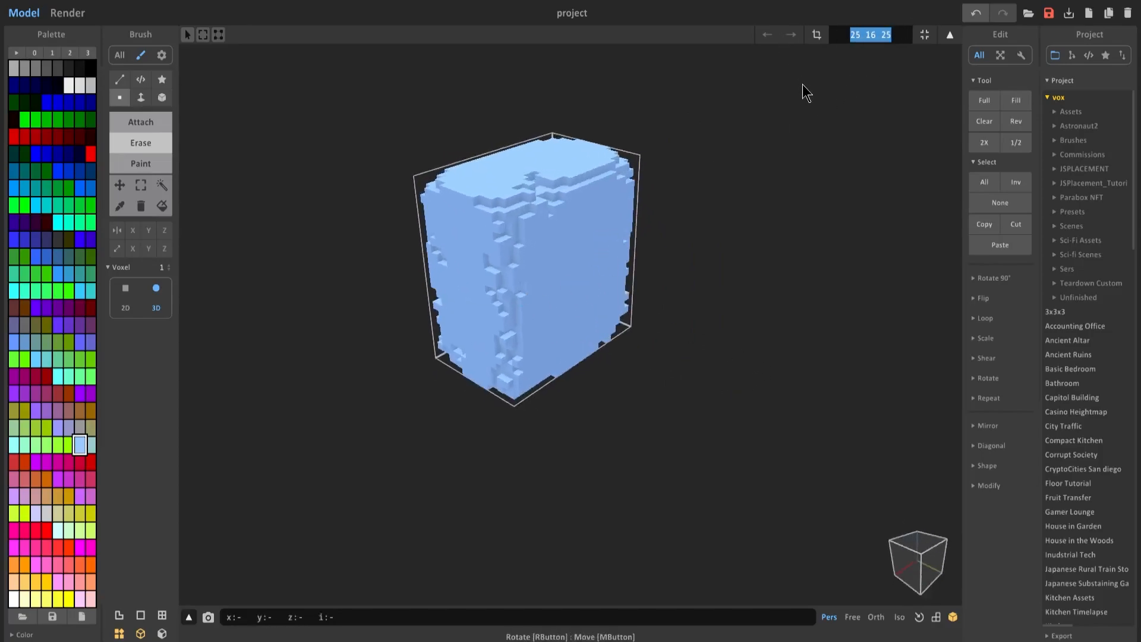
{"action": "type", "text": "256"}
{"action": "key", "text": "Return"}
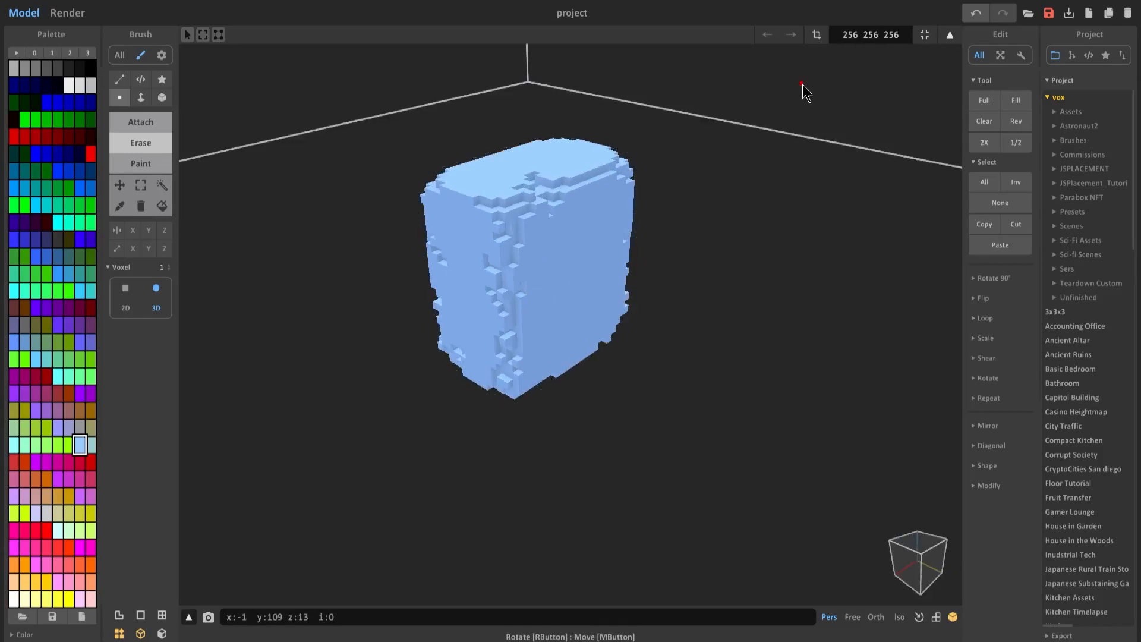
{"action": "scroll", "coordinate": [586, 245], "scroll_direction": "down", "scroll_amount": 3}
{"action": "scroll", "coordinate": [585, 245], "scroll_direction": "down", "scroll_amount": 6}
{"action": "right_click_drag", "start_coordinate": [586, 245], "coordinate": [626, 279]}
{"action": "scroll", "coordinate": [621, 206], "scroll_direction": "down", "scroll_amount": 2}
{"action": "right_click_drag", "start_coordinate": [622, 206], "coordinate": [504, 366]}
{"action": "scroll", "coordinate": [499, 321], "scroll_direction": "up", "scroll_amount": 2}
- Rotate the rock freely with the Rotate transform until it sits tilted at an angle
{"action": "left_click", "coordinate": [119, 185]}
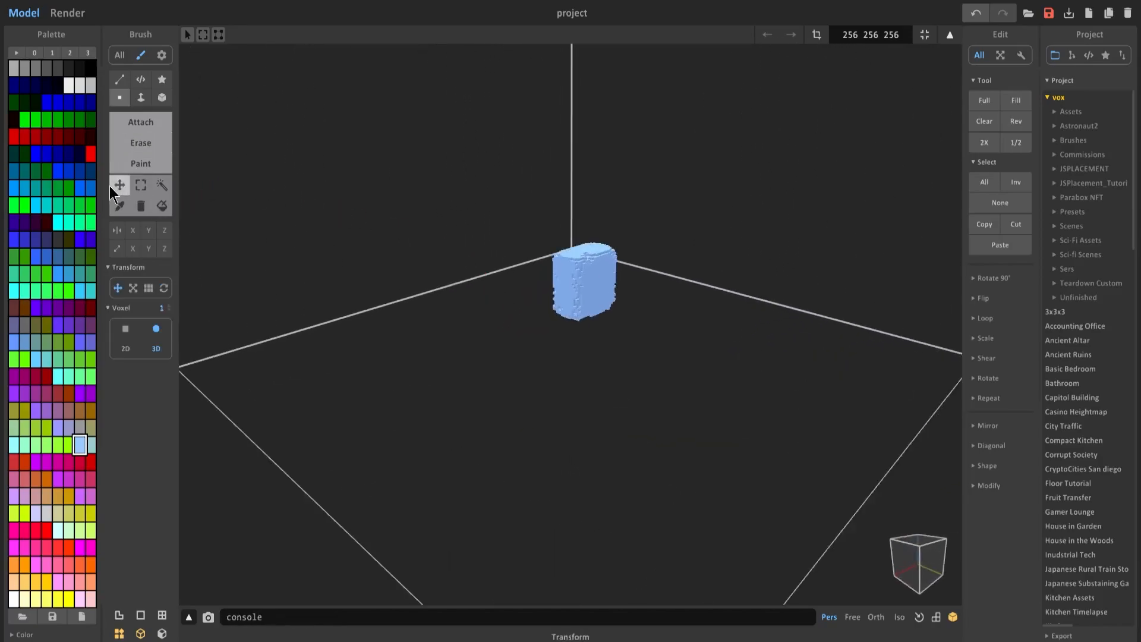
{"action": "left_click", "coordinate": [164, 288]}
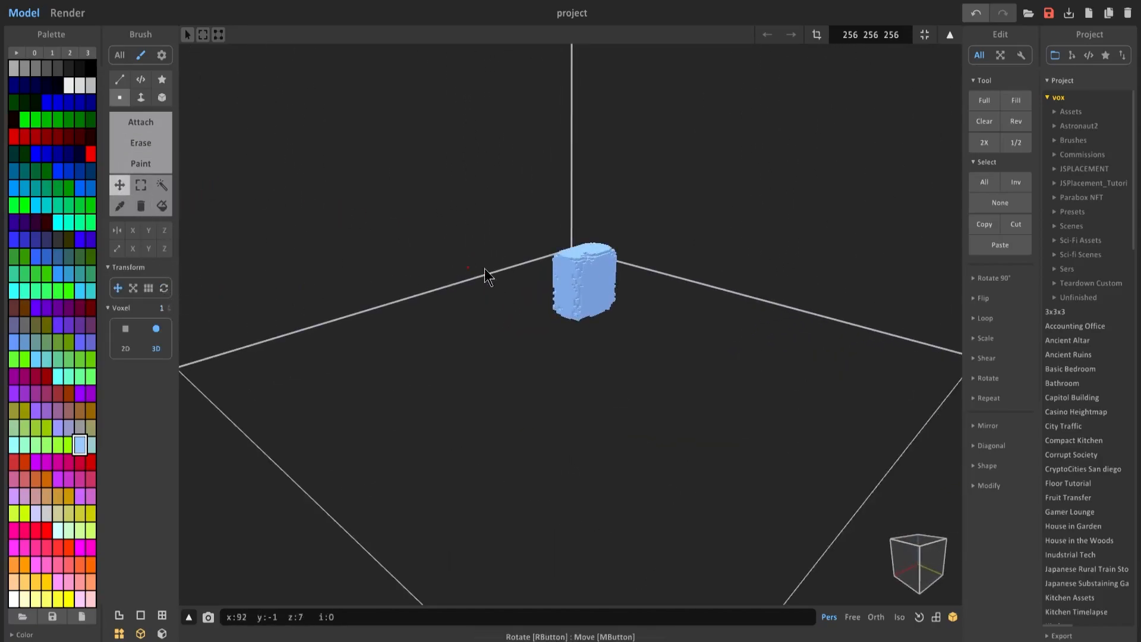
{"action": "scroll", "coordinate": [595, 265], "scroll_direction": "down", "scroll_amount": 3}
{"action": "scroll", "coordinate": [584, 313], "scroll_direction": "up", "scroll_amount": 5}
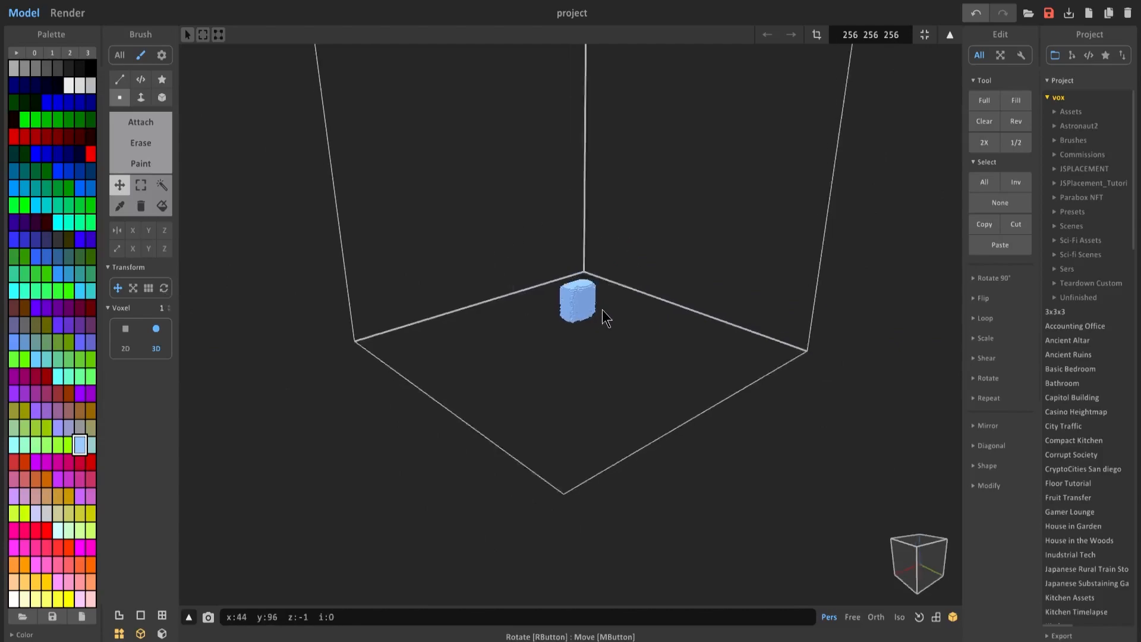
{"action": "scroll", "coordinate": [575, 373], "scroll_direction": "down", "scroll_amount": 4}
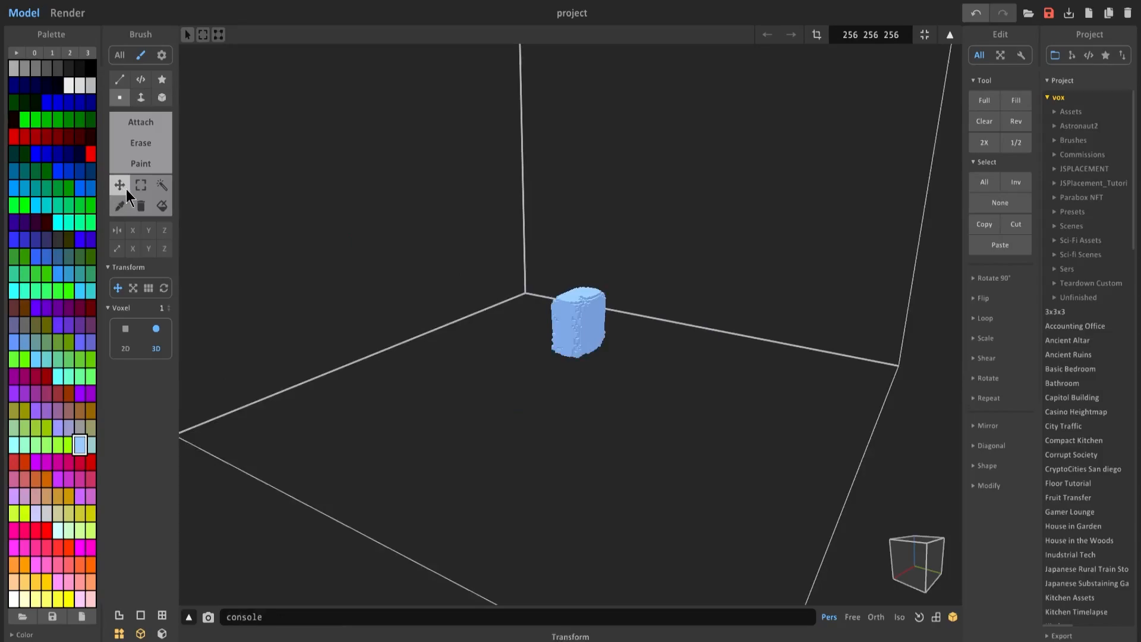
{"action": "left_click", "coordinate": [164, 288]}
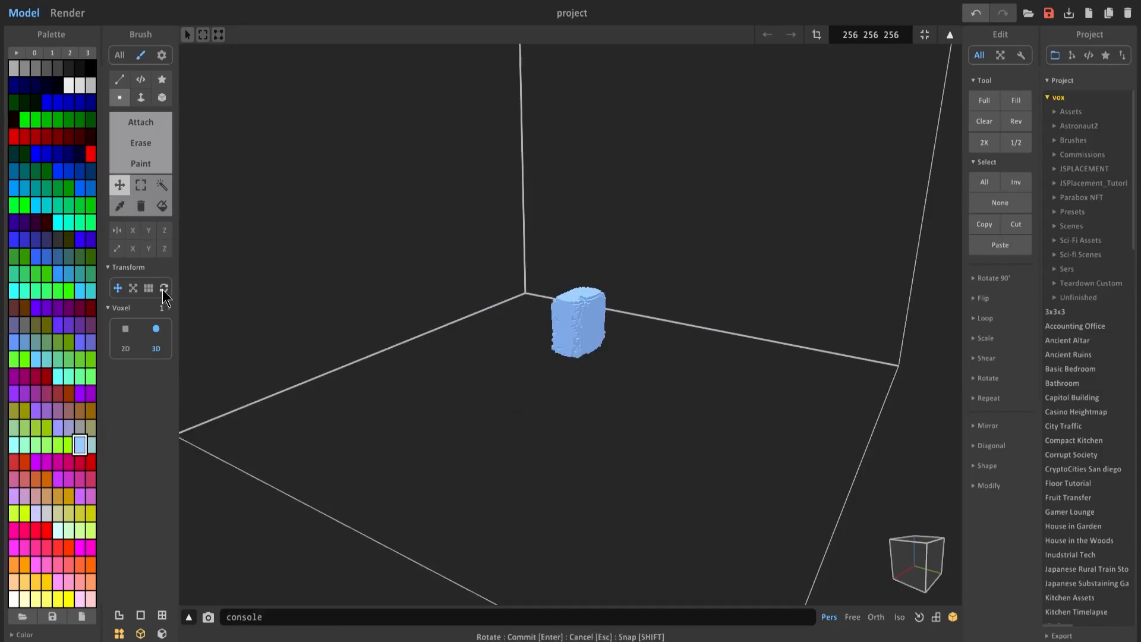
{"action": "left_click", "coordinate": [164, 288]}
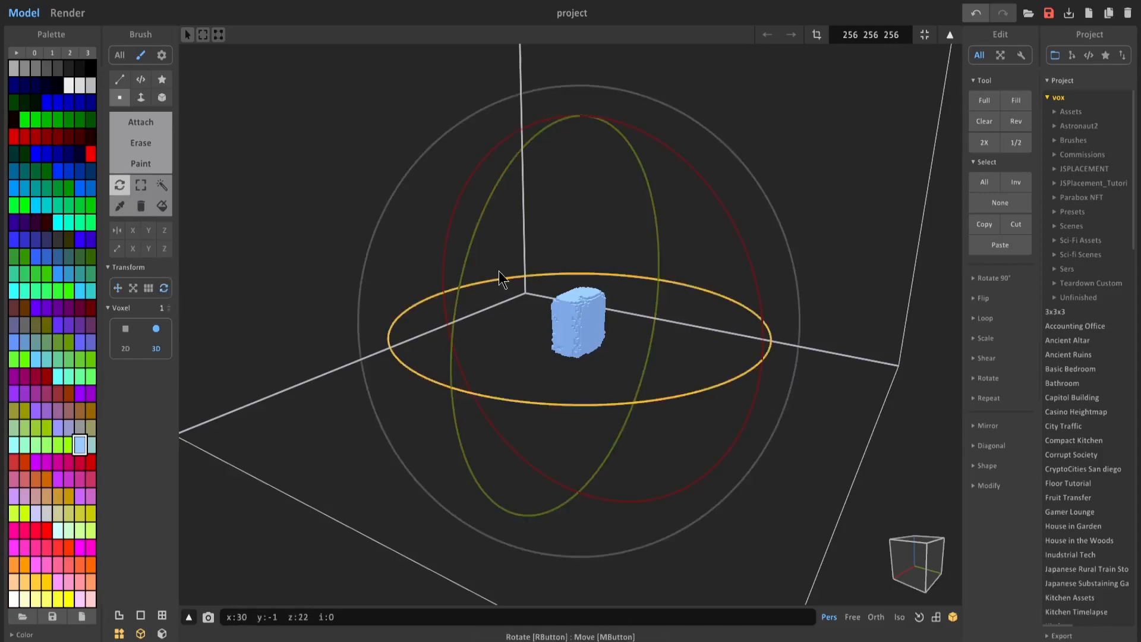
{"action": "right_click_drag", "start_coordinate": [499, 271], "coordinate": [348, 288]}
{"action": "right_click_drag", "start_coordinate": [428, 309], "coordinate": [693, 241]}
{"action": "right_click_drag", "start_coordinate": [748, 202], "coordinate": [640, 257]}
{"action": "left_click_drag", "start_coordinate": [791, 293], "coordinate": [777, 385]}
{"action": "right_click_drag", "start_coordinate": [777, 385], "coordinate": [678, 339]}
{"action": "left_click_drag", "start_coordinate": [684, 347], "coordinate": [707, 356]}
{"action": "right_click_drag", "start_coordinate": [706, 357], "coordinate": [750, 331]}
{"action": "mouse_move", "coordinate": [539, 132]}
{"action": "left_mouse_down"}
{"action": "mouse_move", "coordinate": [492, 189]}
{"action": "mouse_move", "coordinate": [533, 113]}
{"action": "left_mouse_up"}
{"action": "right_click_drag", "start_coordinate": [532, 112], "coordinate": [656, 206]}
{"action": "left_click_drag", "start_coordinate": [594, 190], "coordinate": [586, 152]}
{"action": "right_click_drag", "start_coordinate": [586, 152], "coordinate": [434, 136]}
{"action": "right_click_drag", "start_coordinate": [509, 138], "coordinate": [684, 188]}
{"action": "left_click_drag", "start_coordinate": [709, 189], "coordinate": [684, 208]}
{"action": "right_click_drag", "start_coordinate": [684, 209], "coordinate": [858, 259]}
- Fit the model volume to the tilted rock, 25 × 34 × 34 voxels
{"action": "scroll", "coordinate": [554, 209], "scroll_direction": "up", "scroll_amount": 2}
{"action": "left_click", "coordinate": [925, 34]}
{"action": "right_click_drag", "start_coordinate": [658, 235], "coordinate": [636, 232]}
- Switch to erasing with the 3D Voxel brush and set the brush size to 5
{"action": "left_click", "coordinate": [125, 131]}
{"action": "left_click", "coordinate": [132, 143]}
{"action": "mouse_move", "coordinate": [451, 202]}
{"action": "right_mouse_down"}
{"action": "mouse_move", "coordinate": [559, 233]}
{"action": "mouse_move", "coordinate": [683, 211]}
{"action": "right_mouse_up"}
{"action": "right_click_drag", "start_coordinate": [571, 280], "coordinate": [613, 290]}
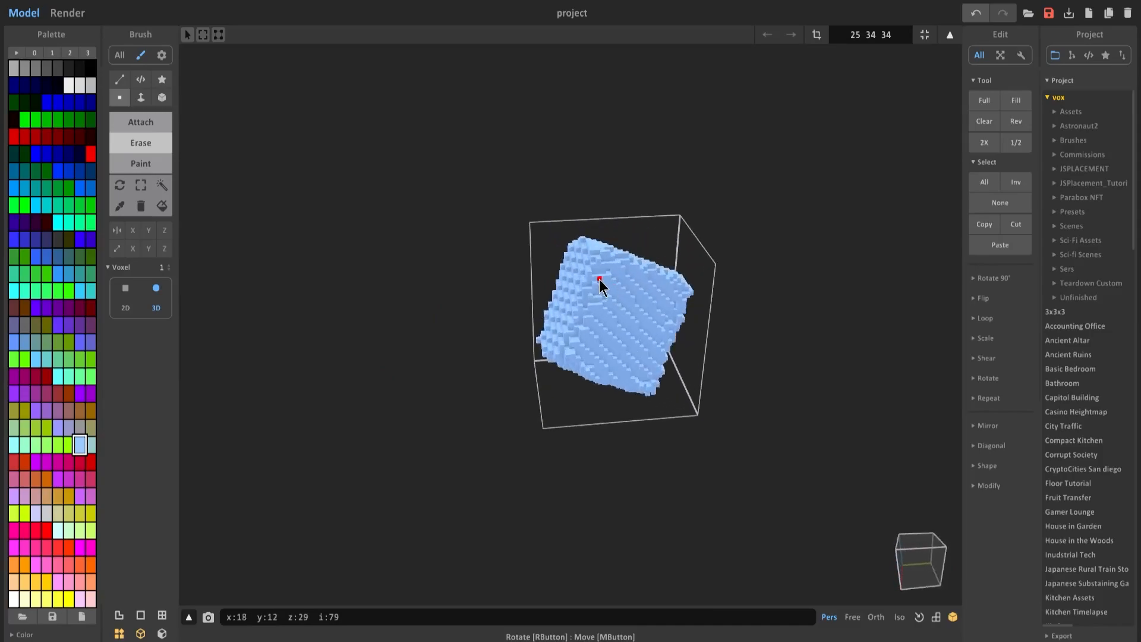
{"action": "mouse_move", "coordinate": [600, 280]}
{"action": "right_mouse_down"}
{"action": "mouse_move", "coordinate": [563, 278]}
{"action": "mouse_move", "coordinate": [606, 258]}
{"action": "mouse_move", "coordinate": [642, 267]}
{"action": "right_mouse_up"}
{"action": "key", "text": "2"}
{"action": "key", "text": "2"}
{"action": "scroll", "coordinate": [642, 267], "scroll_direction": "up", "scroll_amount": 3}
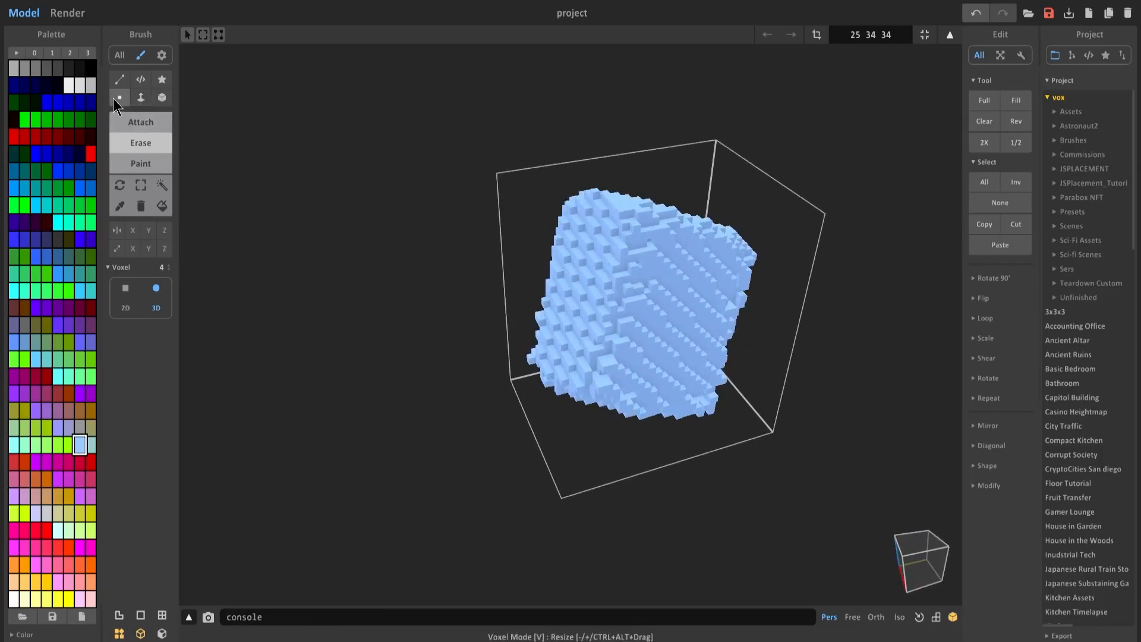
{"action": "left_click", "coordinate": [169, 265]}
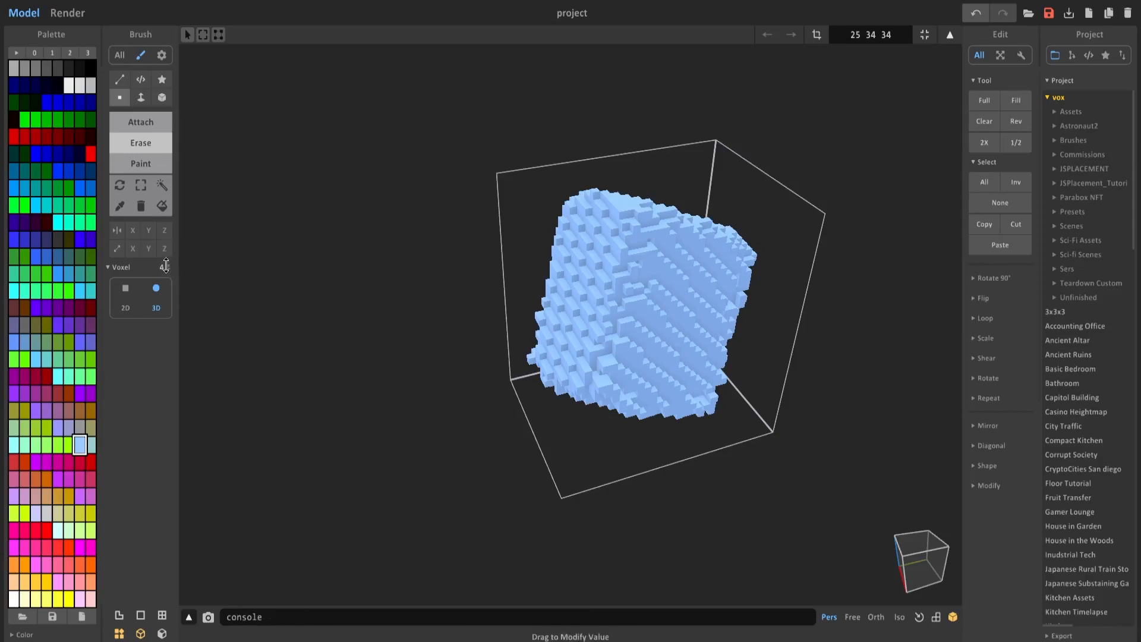
{"action": "left_click_drag", "start_coordinate": [167, 268], "coordinate": [167, 262]}
{"action": "left_click_drag", "start_coordinate": [168, 268], "coordinate": [168, 264]}
- Carve large chunks off the rock's corners and edges with the size 5 erase brush
{"action": "right_click_drag", "start_coordinate": [645, 267], "coordinate": [629, 282]}
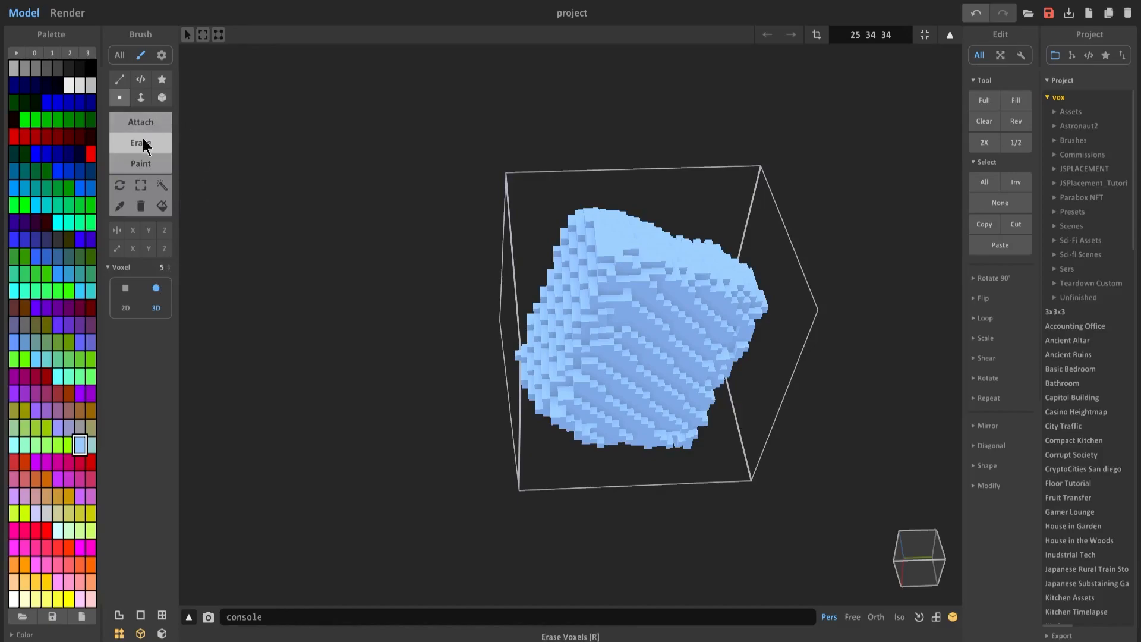
{"action": "left_click", "coordinate": [598, 287]}
{"action": "right_click_drag", "start_coordinate": [598, 286], "coordinate": [608, 265]}
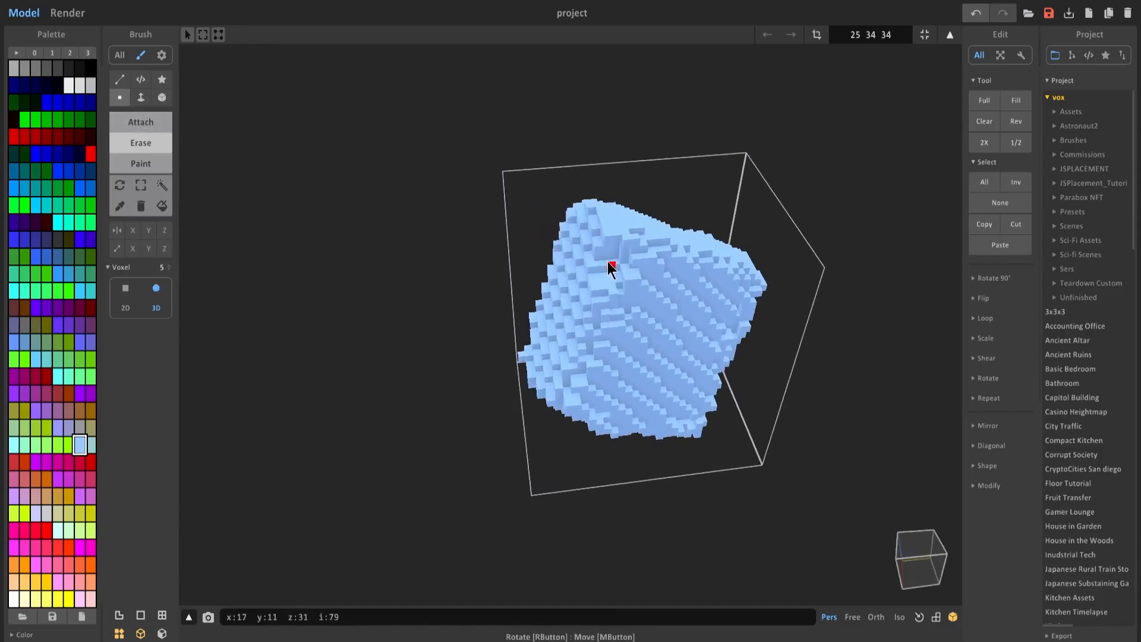
{"action": "right_click_drag", "start_coordinate": [690, 269], "coordinate": [624, 213]}
{"action": "right_click_drag", "start_coordinate": [644, 269], "coordinate": [630, 411]}
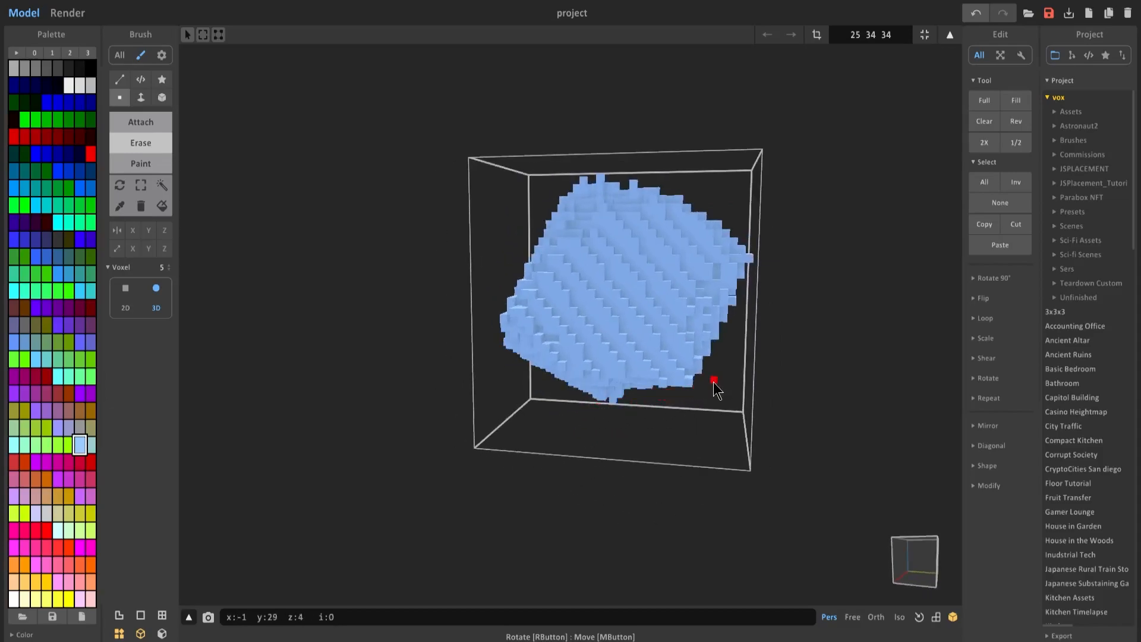
{"action": "right_click_drag", "start_coordinate": [735, 384], "coordinate": [642, 402]}
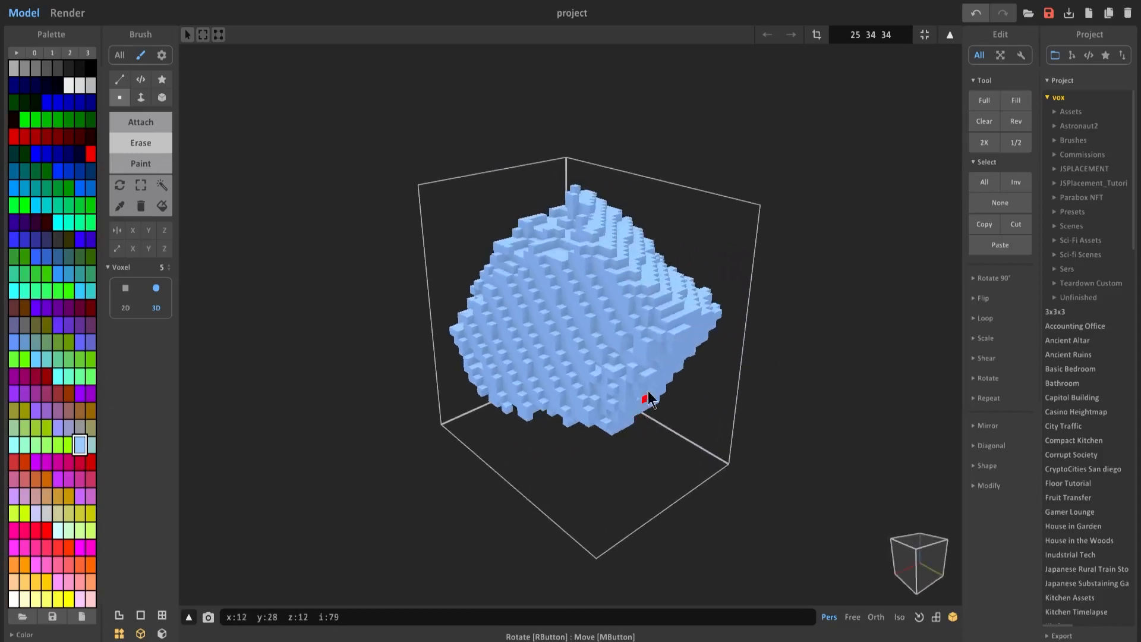
{"action": "right_click_drag", "start_coordinate": [676, 349], "coordinate": [652, 316]}
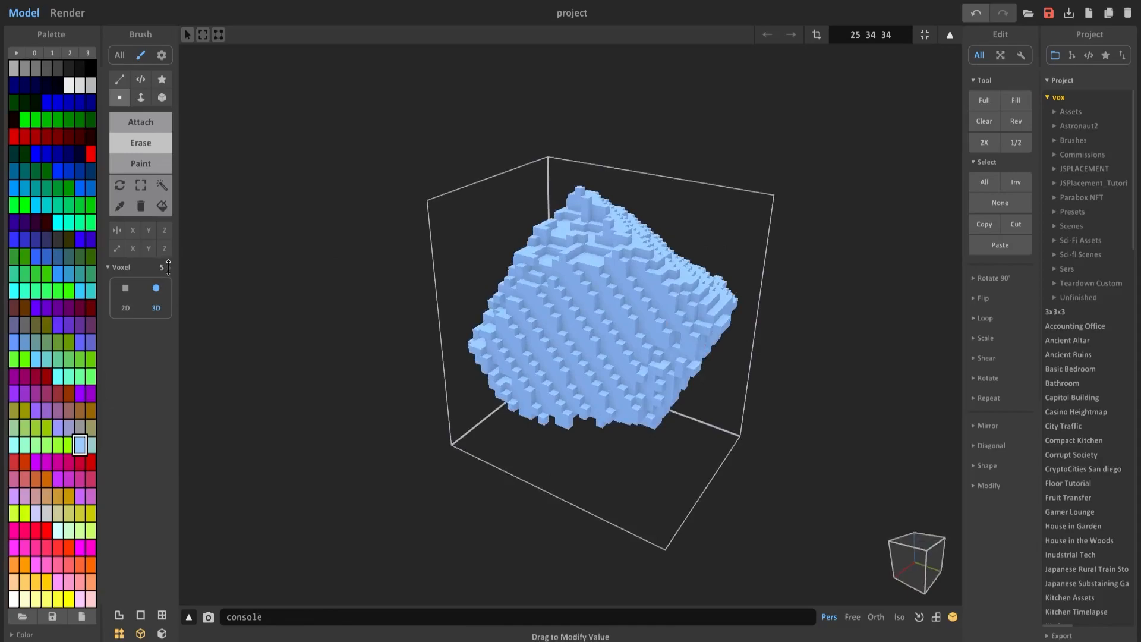
- Carve smaller chunks off the rock's upper edges and sides with erase brush sizes of 3 and 4
{"action": "left_click_drag", "start_coordinate": [156, 269], "coordinate": [149, 269]}
{"action": "right_click_drag", "start_coordinate": [529, 262], "coordinate": [649, 291]}
{"action": "right_click_drag", "start_coordinate": [745, 355], "coordinate": [635, 259]}
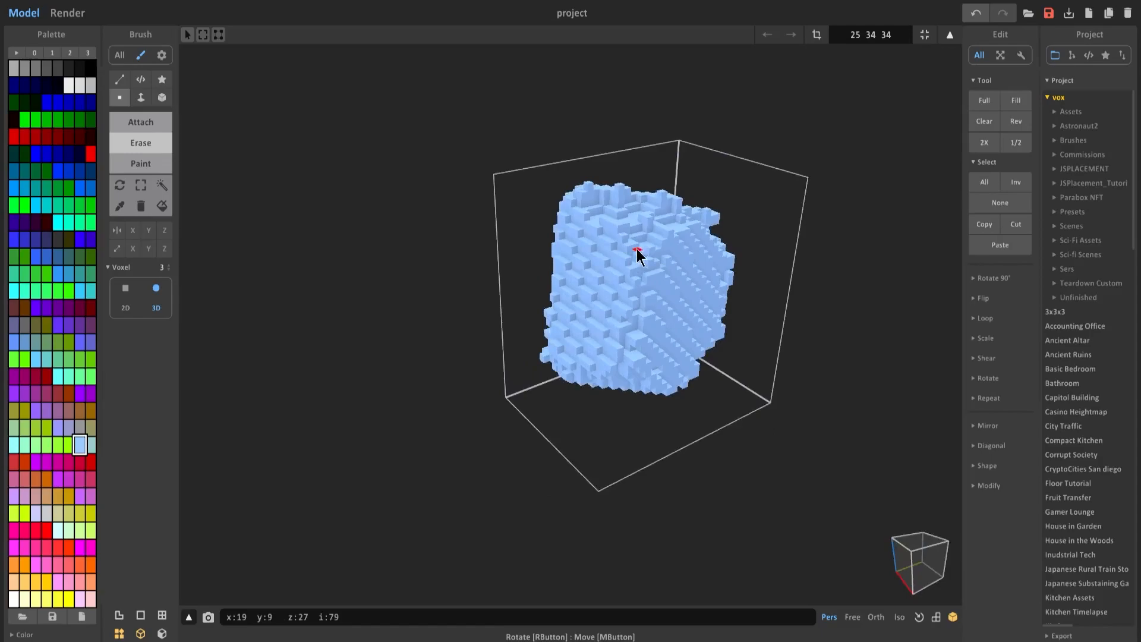
{"action": "right_click_drag", "start_coordinate": [637, 303], "coordinate": [625, 225]}
{"action": "left_click", "coordinate": [607, 194]}
{"action": "right_click_drag", "start_coordinate": [750, 255], "coordinate": [602, 265]}
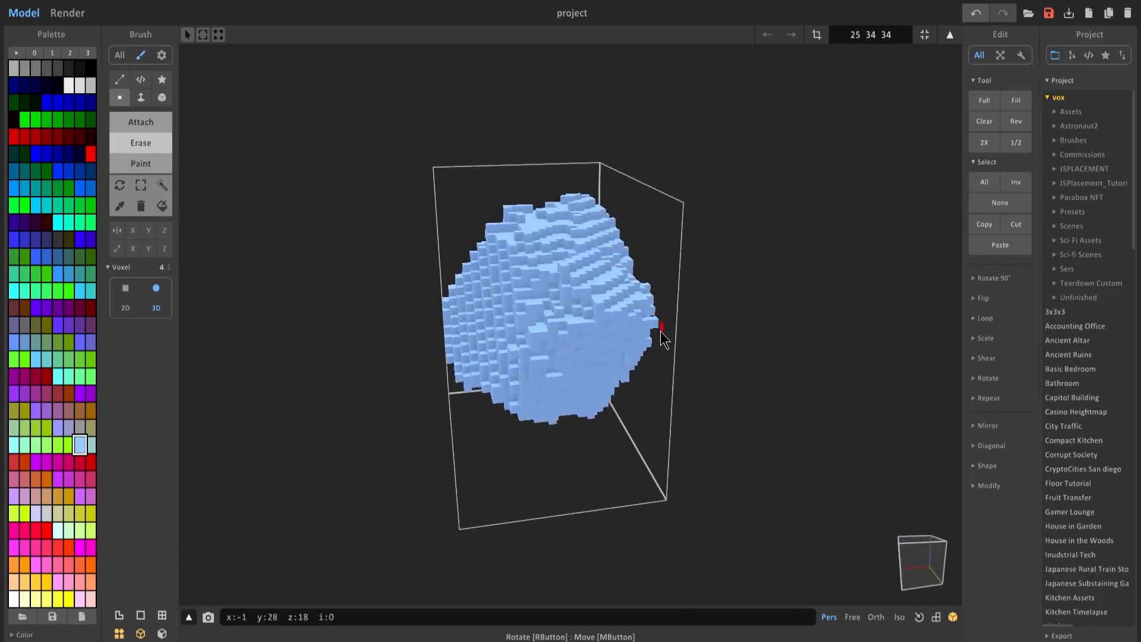
{"action": "right_click_drag", "start_coordinate": [668, 342], "coordinate": [712, 291]}
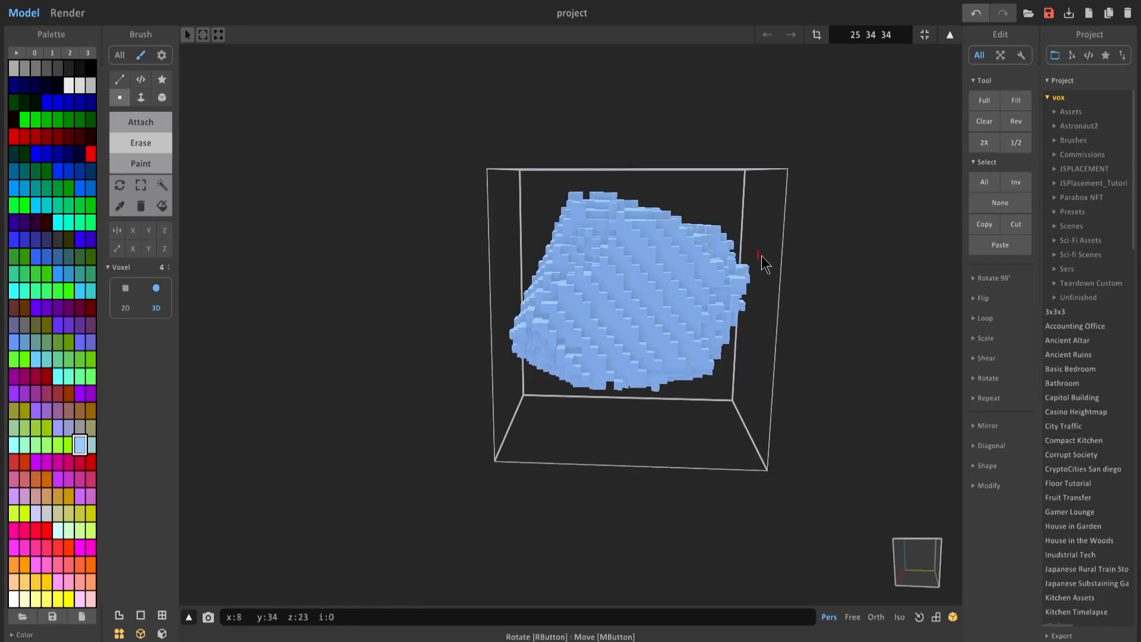
- Carve more chunks off the rock with the size 5 erase brush and fit the model volume to it, 23 × 31 × 25 voxels
{"action": "right_click_drag", "start_coordinate": [517, 370], "coordinate": [646, 357]}
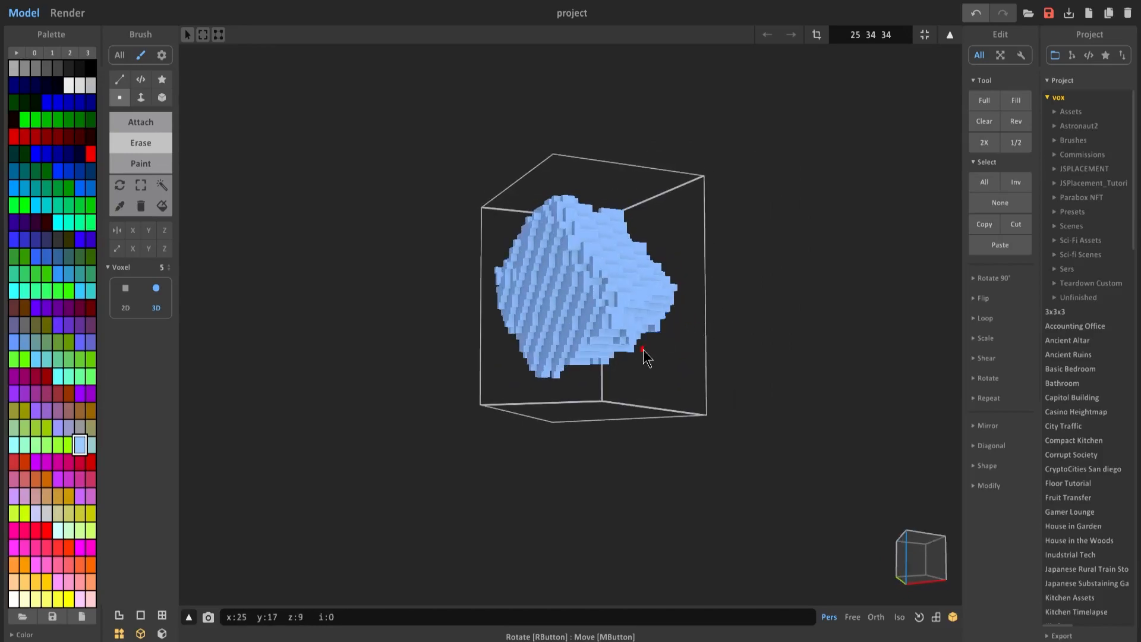
{"action": "right_click_drag", "start_coordinate": [550, 383], "coordinate": [611, 380]}
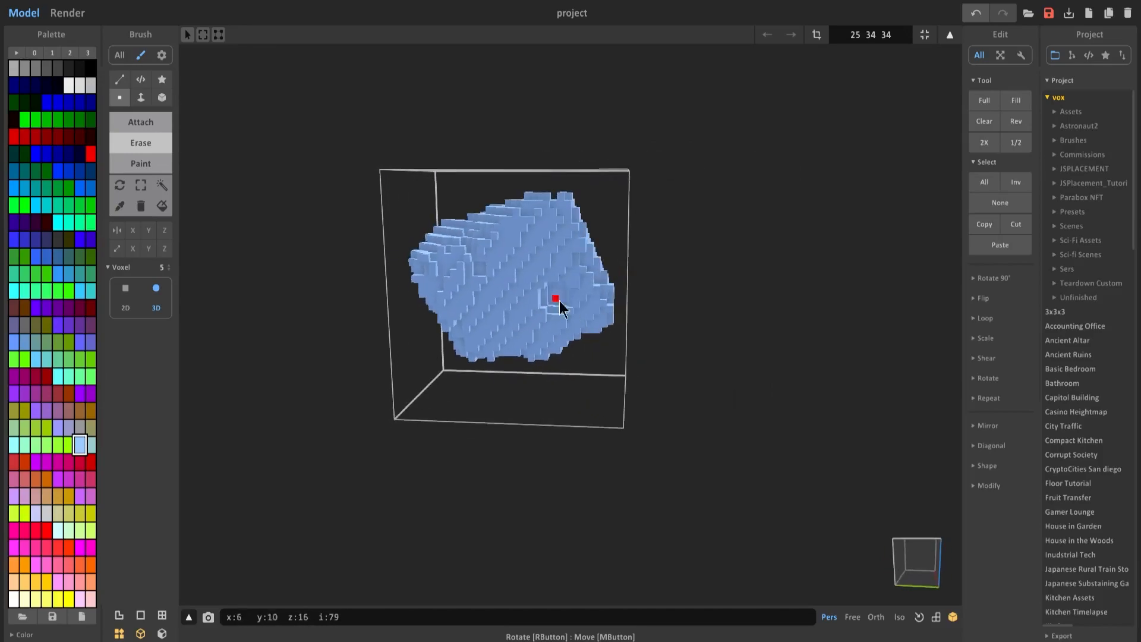
{"action": "left_click", "coordinate": [925, 34]}
- Lower the rock along the vertical axis so that its base sinks below the ground grid
{"action": "key", "text": "Tab"}
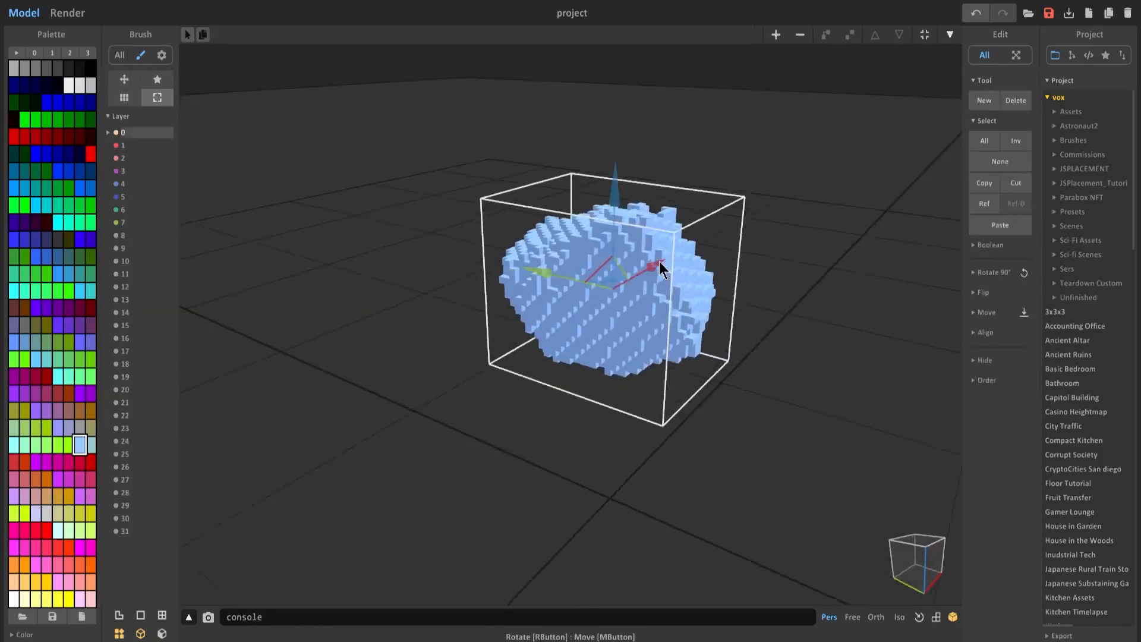
{"action": "right_click_drag", "start_coordinate": [665, 261], "coordinate": [473, 270]}
{"action": "scroll", "coordinate": [487, 277], "scroll_direction": "down", "scroll_amount": 3}
{"action": "left_click_drag", "start_coordinate": [569, 235], "coordinate": [569, 323]}
{"action": "right_click_drag", "start_coordinate": [565, 351], "coordinate": [496, 361]}
{"action": "middle_click_drag", "start_coordinate": [552, 341], "coordinate": [562, 210]}
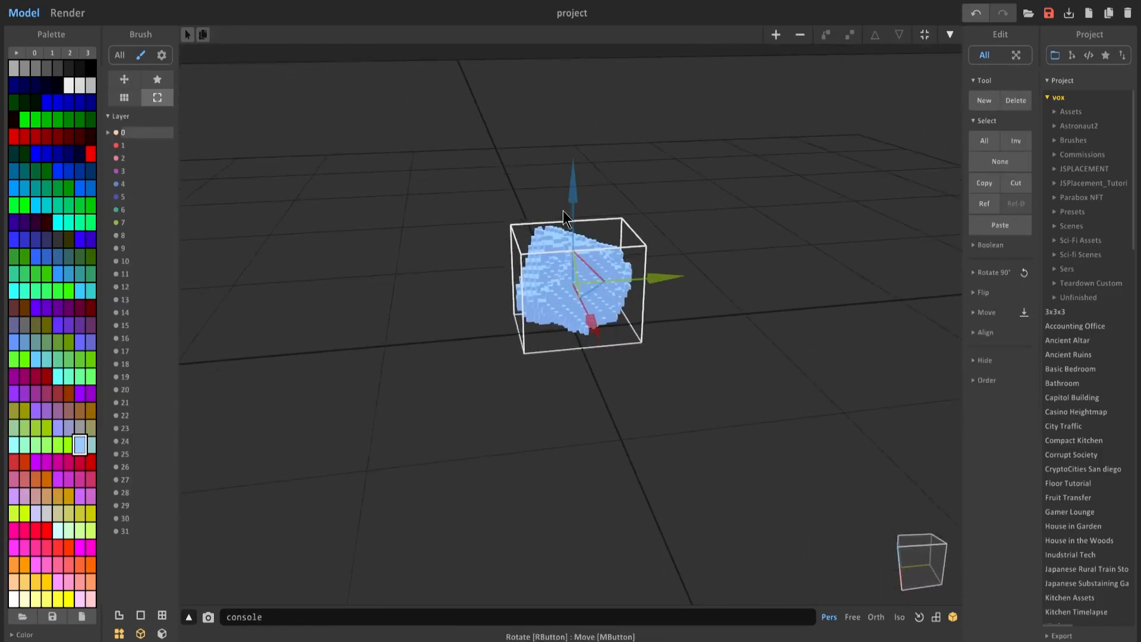
{"action": "right_click_drag", "start_coordinate": [562, 211], "coordinate": [538, 184]}
{"action": "scroll", "coordinate": [598, 316], "scroll_direction": "up", "scroll_amount": 3}
- Crop the bottom of the rock's model volume to 23 × 31 × 21 voxels and return to the scene view
{"action": "key", "text": "Tab"}
{"action": "left_click", "coordinate": [816, 35]}
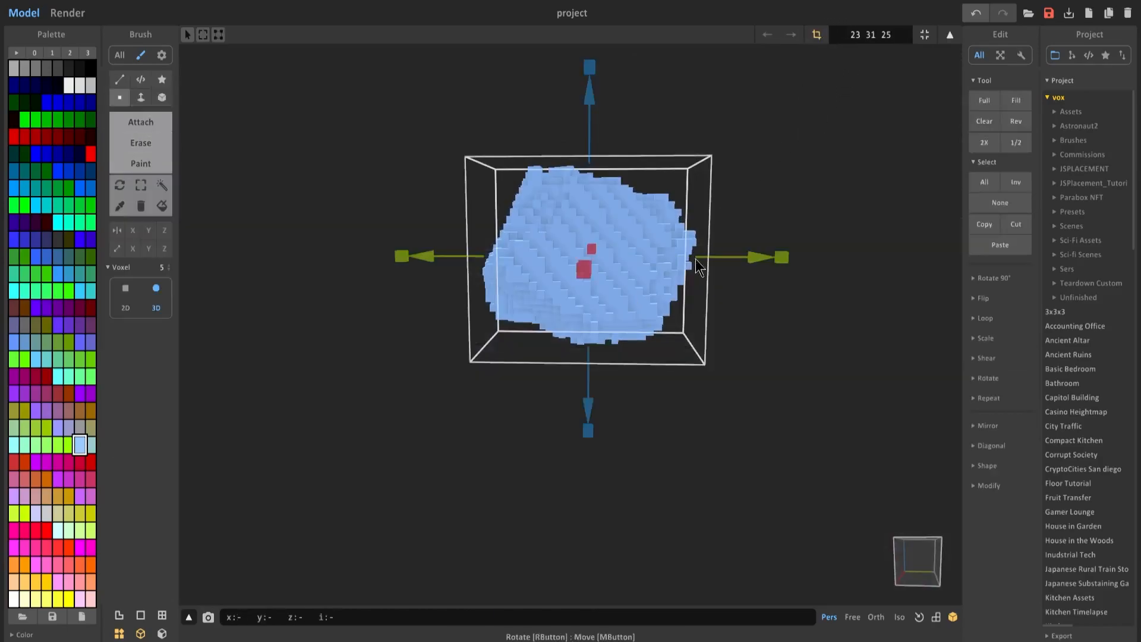
{"action": "left_click_drag", "start_coordinate": [590, 440], "coordinate": [593, 411]}
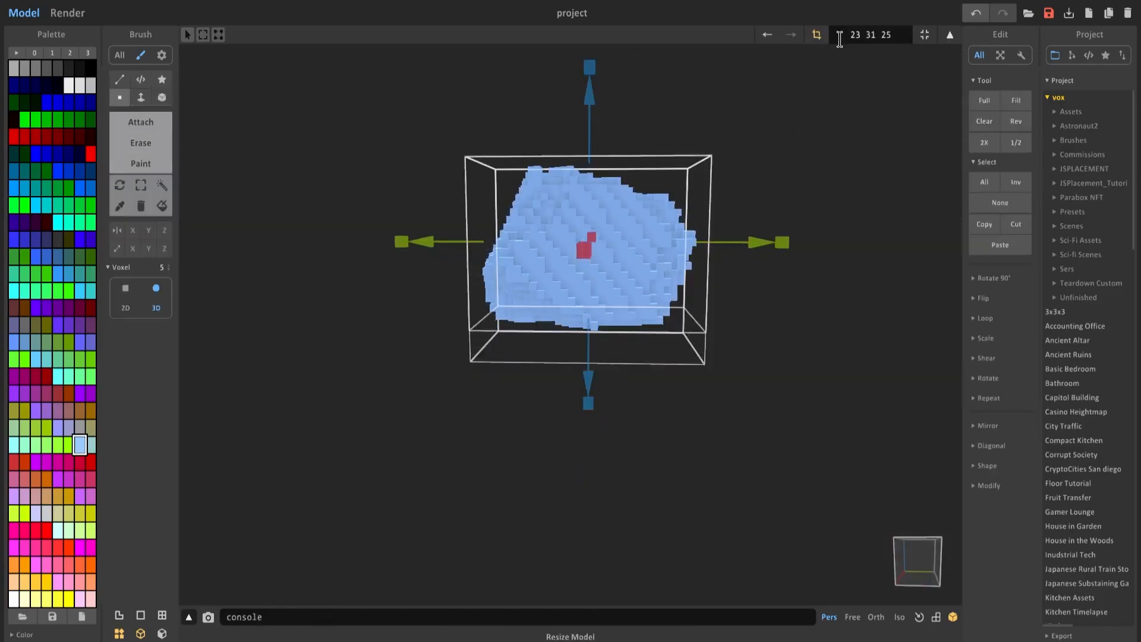
{"action": "key", "text": "Tab"}
{"action": "scroll", "coordinate": [723, 198], "scroll_direction": "down", "scroll_amount": 3}
{"action": "right_click_drag", "start_coordinate": [722, 199], "coordinate": [654, 232]}
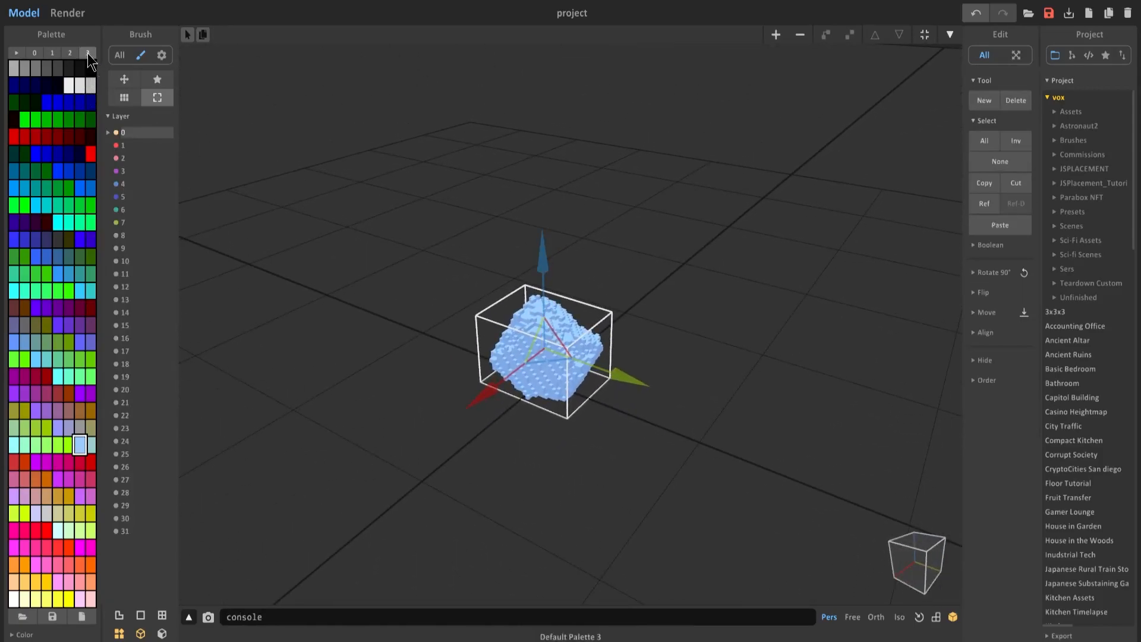
- Load default palette 3, select its first swatch and expand the palette notes
{"action": "left_click", "coordinate": [88, 53]}
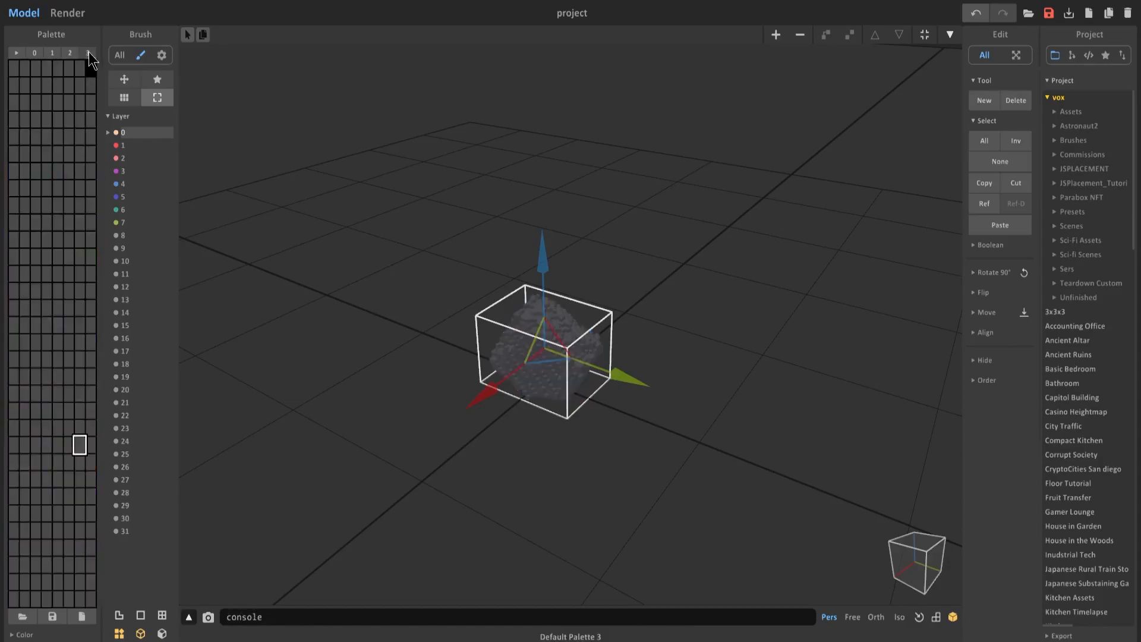
{"action": "left_click", "coordinate": [15, 84]}
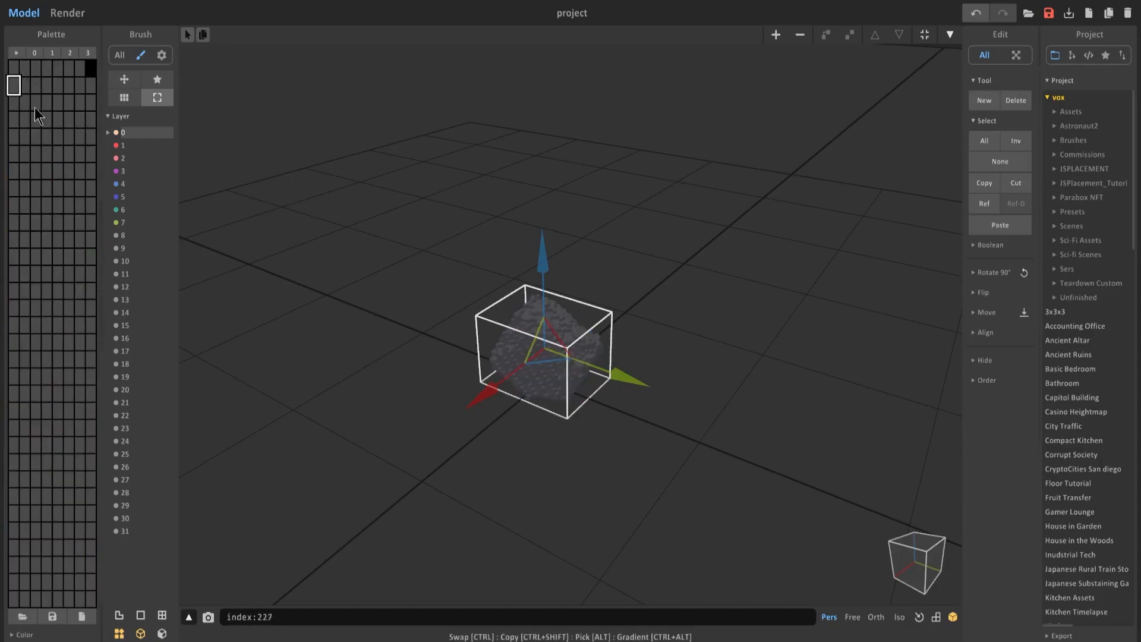
{"action": "left_click", "coordinate": [13, 67]}
{"action": "left_click", "coordinate": [14, 53]}
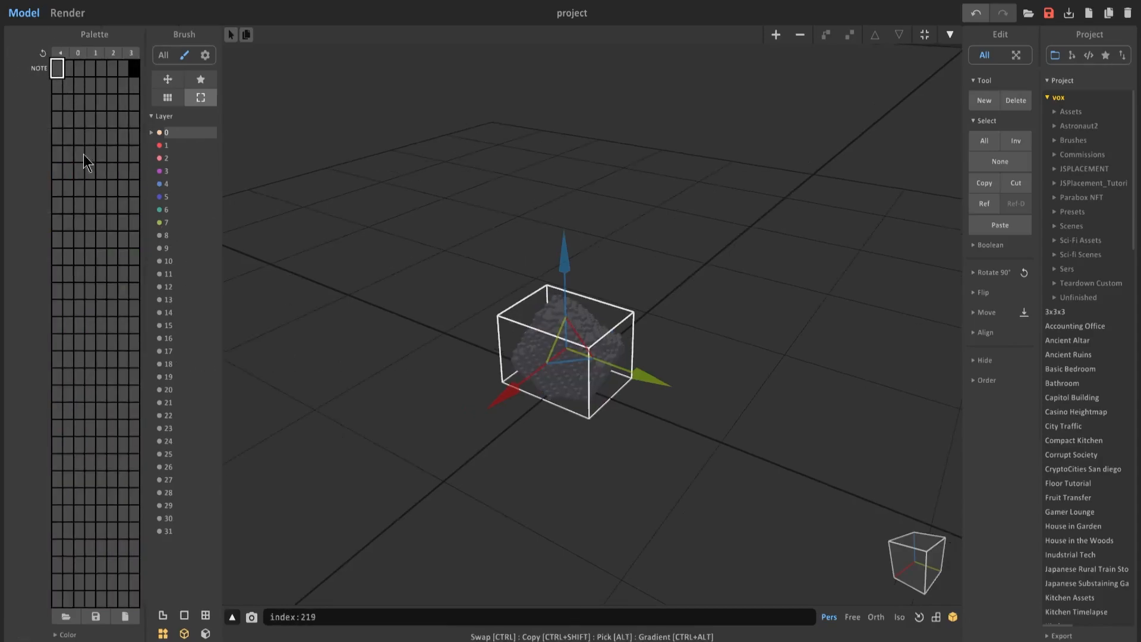
- Set the first swatch to a warm grey, RGB 141 136 133, and fill the whole rock with it
{"action": "left_click", "coordinate": [68, 634]}
{"action": "left_click_drag", "start_coordinate": [90, 606], "coordinate": [72, 587]}
{"action": "key", "text": "Tab"}
{"action": "left_click", "coordinate": [205, 206]}
{"action": "left_click", "coordinate": [581, 363]}
{"action": "key", "text": "Tab"}
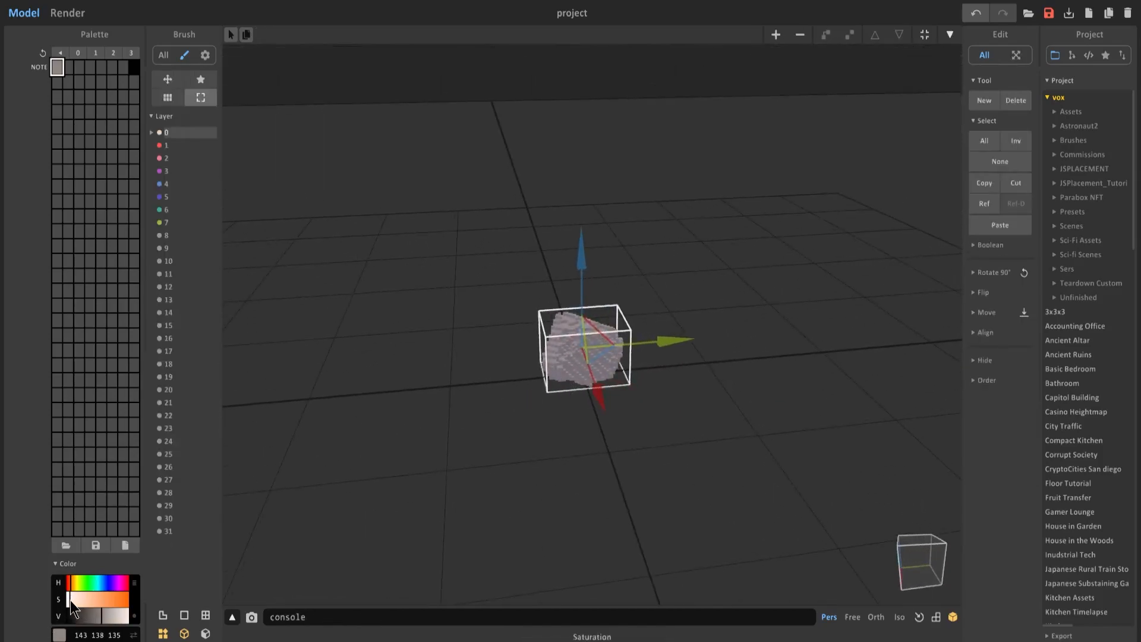
{"action": "key", "text": "Tab"}
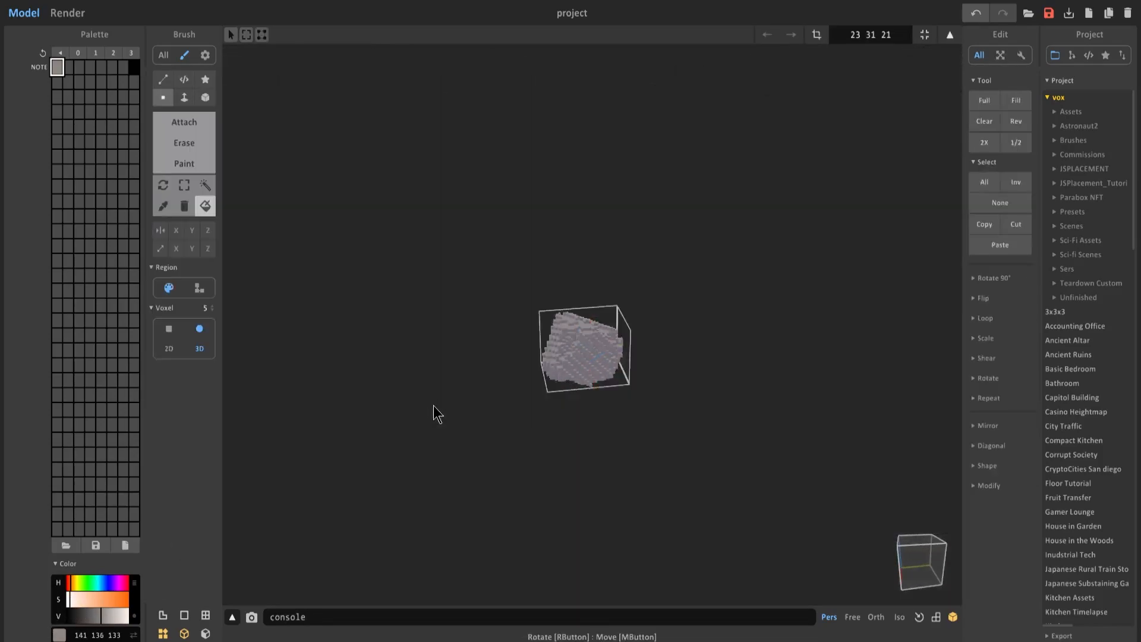
{"action": "key", "text": "Tab"}
- Render the grey rock and examine its shape and shading from several sides
{"action": "left_click", "coordinate": [77, 13]}
{"action": "mouse_move", "coordinate": [549, 330]}
{"action": "right_mouse_down"}
{"action": "mouse_move", "coordinate": [497, 347]}
{"action": "mouse_move", "coordinate": [568, 334]}
{"action": "mouse_move", "coordinate": [572, 348]}
{"action": "mouse_move", "coordinate": [453, 312]}
{"action": "right_mouse_up"}
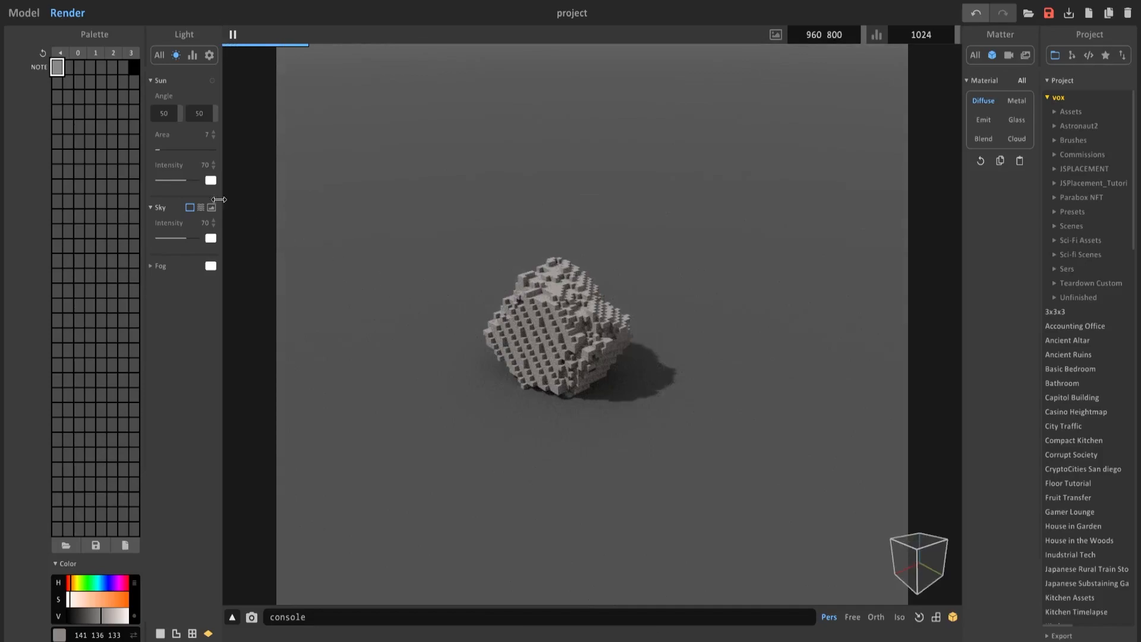
{"action": "right_click_drag", "start_coordinate": [483, 323], "coordinate": [759, 314]}
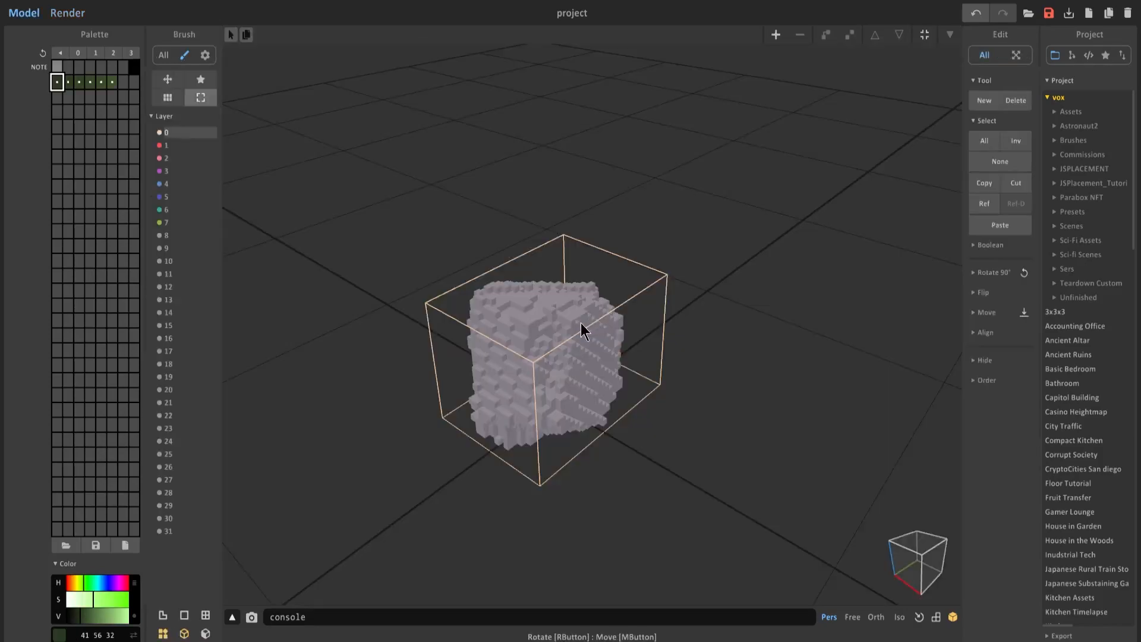
- Add a new 40 × 40 × 40 model to the scene and move it away from the rock
{"action": "right_click_drag", "start_coordinate": [581, 323], "coordinate": [565, 300]}
{"action": "scroll", "coordinate": [551, 311], "scroll_direction": "down", "scroll_amount": 2}
{"action": "left_click", "coordinate": [776, 34]}
{"action": "scroll", "coordinate": [636, 280], "scroll_direction": "down", "scroll_amount": 3}
{"action": "left_click_drag", "start_coordinate": [631, 292], "coordinate": [761, 262]}
{"action": "middle_click_drag", "start_coordinate": [762, 263], "coordinate": [673, 321]}
{"action": "scroll", "coordinate": [672, 315], "scroll_direction": "up", "scroll_amount": 1}
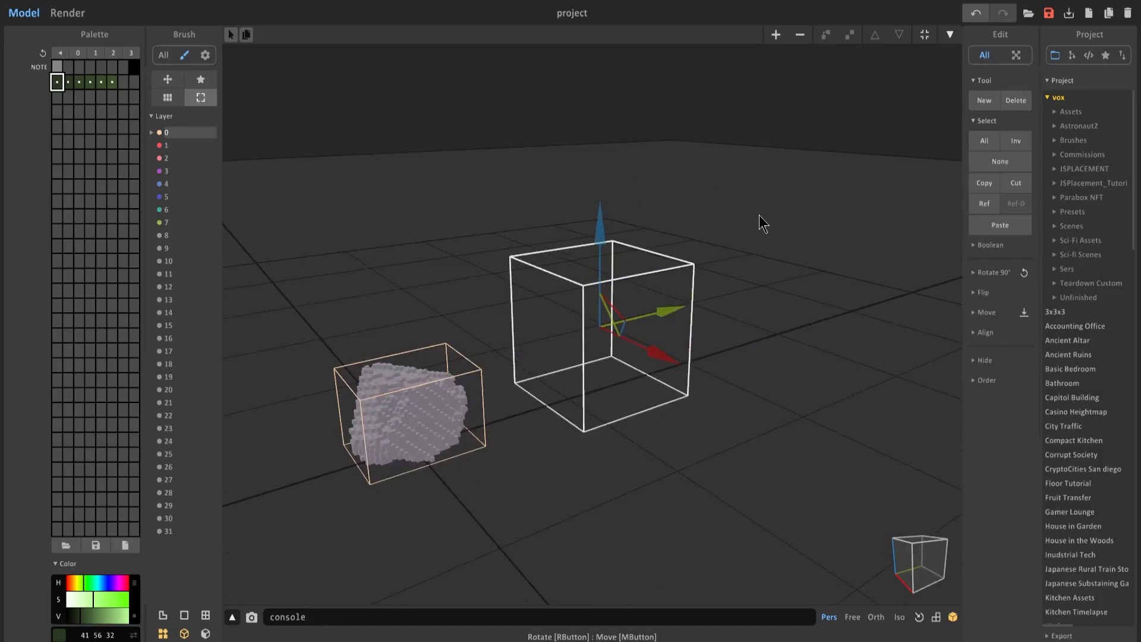
- Extrude a grey block 21 voxels thick in the new model with the Face brush and fit the volume to 21 × 40 × 40
{"action": "key", "text": "Tab"}
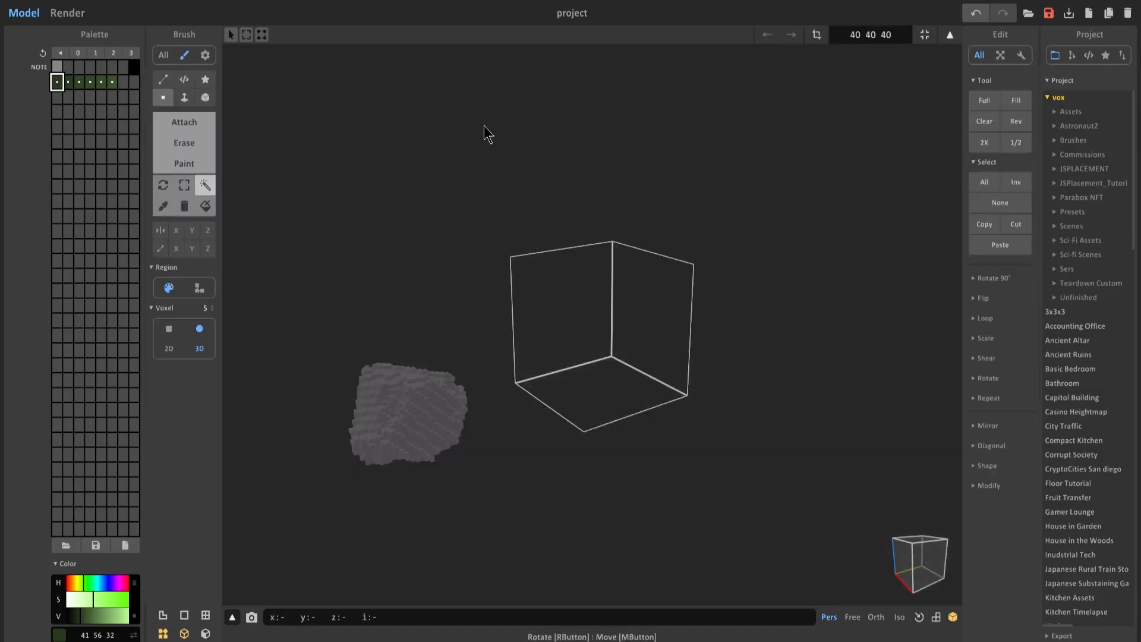
{"action": "right_click_drag", "start_coordinate": [535, 241], "coordinate": [658, 266]}
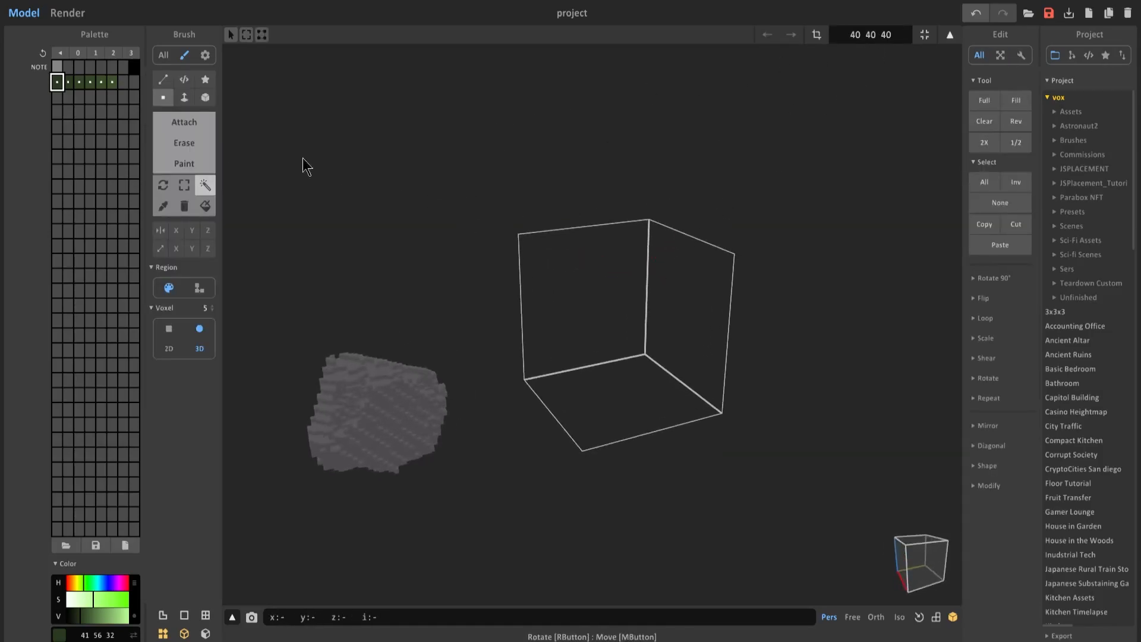
{"action": "left_click", "coordinate": [183, 122]}
{"action": "left_click", "coordinate": [57, 67]}
{"action": "left_click", "coordinate": [184, 97]}
{"action": "left_click_drag", "start_coordinate": [593, 326], "coordinate": [616, 353]}
{"action": "right_click_drag", "start_coordinate": [618, 359], "coordinate": [655, 405]}
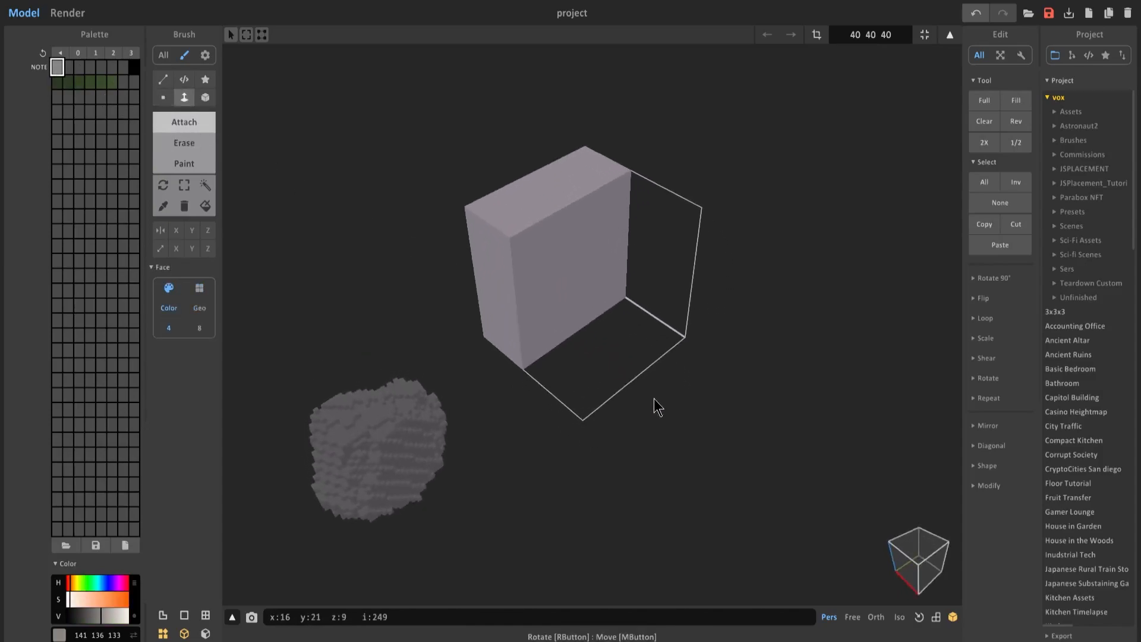
{"action": "right_click_drag", "start_coordinate": [581, 309], "coordinate": [518, 255]}
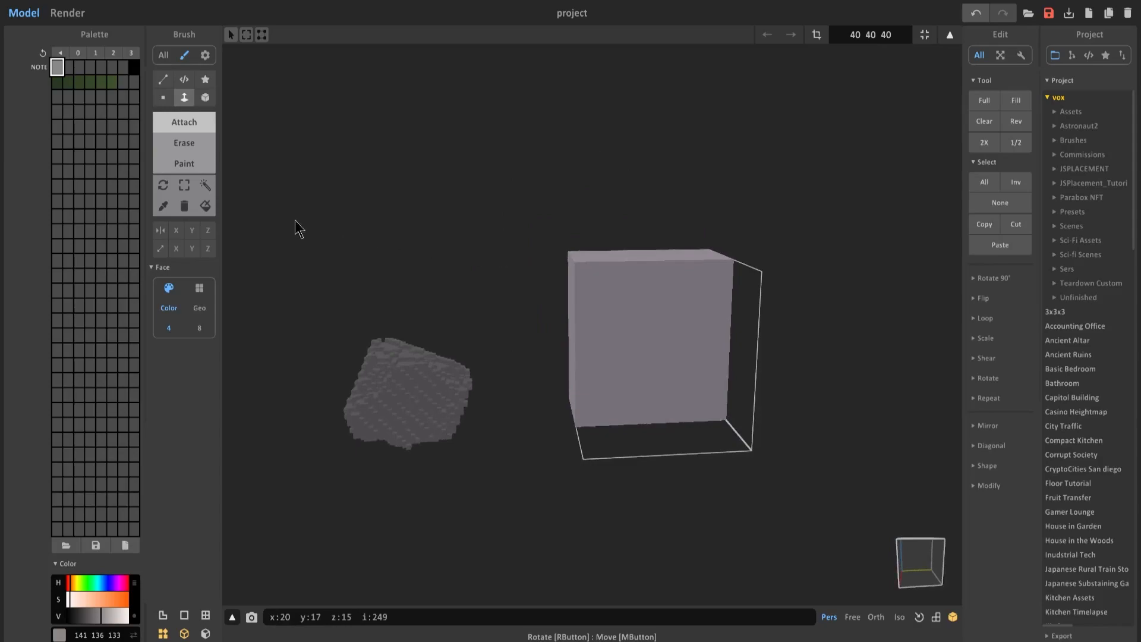
{"action": "left_click", "coordinate": [927, 36]}
{"action": "right_click_drag", "start_coordinate": [637, 235], "coordinate": [530, 273]}
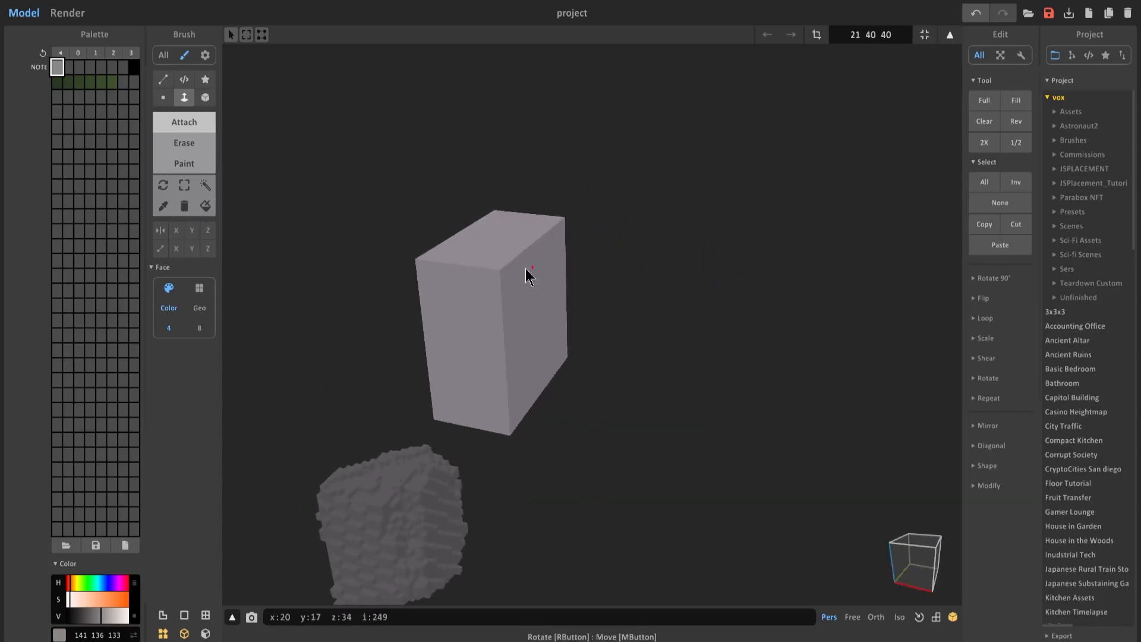
- Enable X and Y mirroring and switch to erasing with the 3D Voxel brush at size 1
{"action": "left_click", "coordinate": [192, 231]}
{"action": "left_click", "coordinate": [176, 230]}
{"action": "left_click", "coordinate": [184, 142]}
{"action": "left_click", "coordinate": [167, 99]}
{"action": "mouse_move", "coordinate": [395, 261]}
{"action": "right_mouse_down"}
{"action": "mouse_move", "coordinate": [426, 265]}
{"action": "mouse_move", "coordinate": [528, 367]}
{"action": "right_mouse_up"}
{"action": "middle_click_drag", "start_coordinate": [527, 367], "coordinate": [579, 208]}
{"action": "key", "text": "minus"}
{"action": "key", "text": "minus"}
{"action": "key", "text": "minus"}
{"action": "key", "text": "minus"}
{"action": "scroll", "coordinate": [542, 194], "scroll_direction": "up", "scroll_amount": 3}
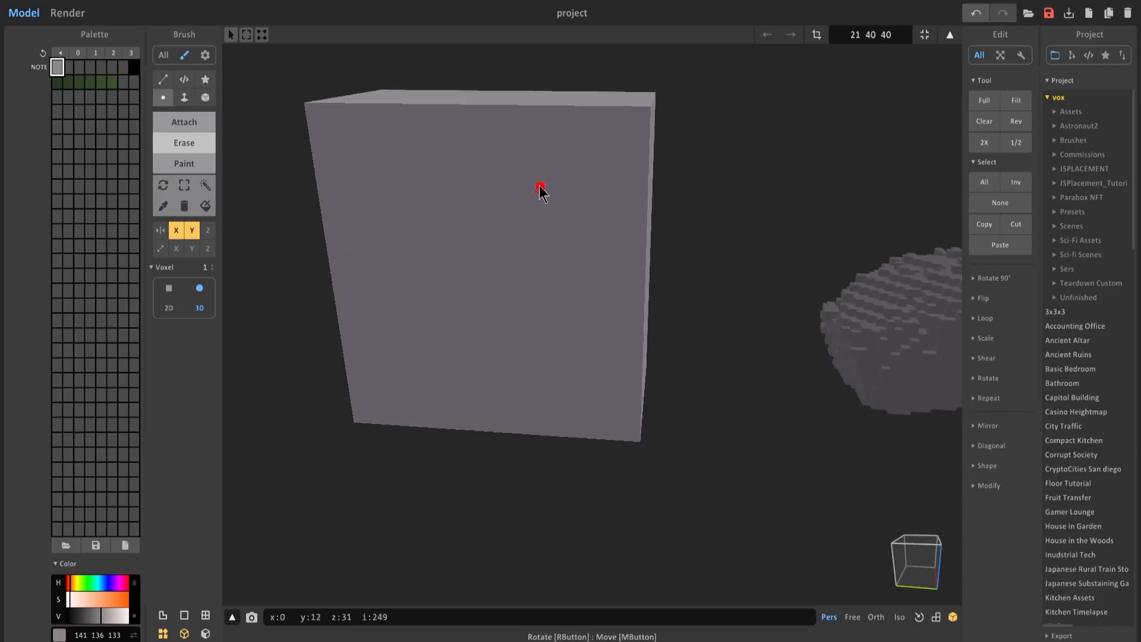
- Chip voxels off the block's corners, vertical edges and upper rim with the mirrored erase brush
{"action": "right_click_drag", "start_coordinate": [651, 117], "coordinate": [587, 138]}
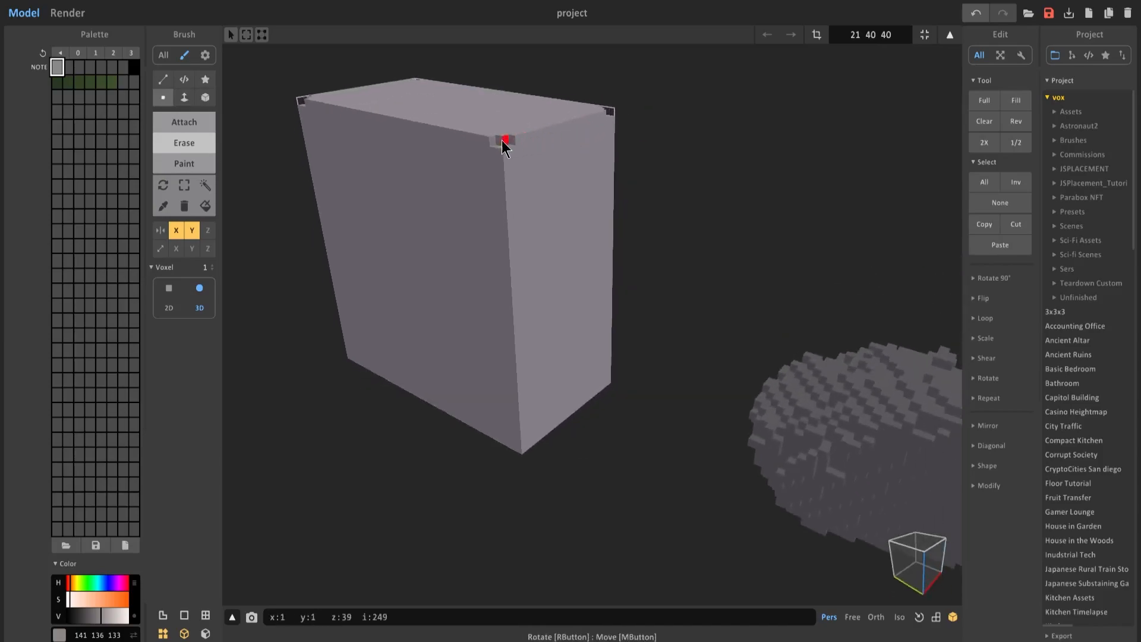
{"action": "left_click_drag", "start_coordinate": [501, 161], "coordinate": [523, 447]}
{"action": "mouse_move", "coordinate": [509, 447]}
{"action": "right_mouse_down"}
{"action": "mouse_move", "coordinate": [583, 424]}
{"action": "mouse_move", "coordinate": [494, 236]}
{"action": "mouse_move", "coordinate": [561, 153]}
{"action": "right_mouse_up"}
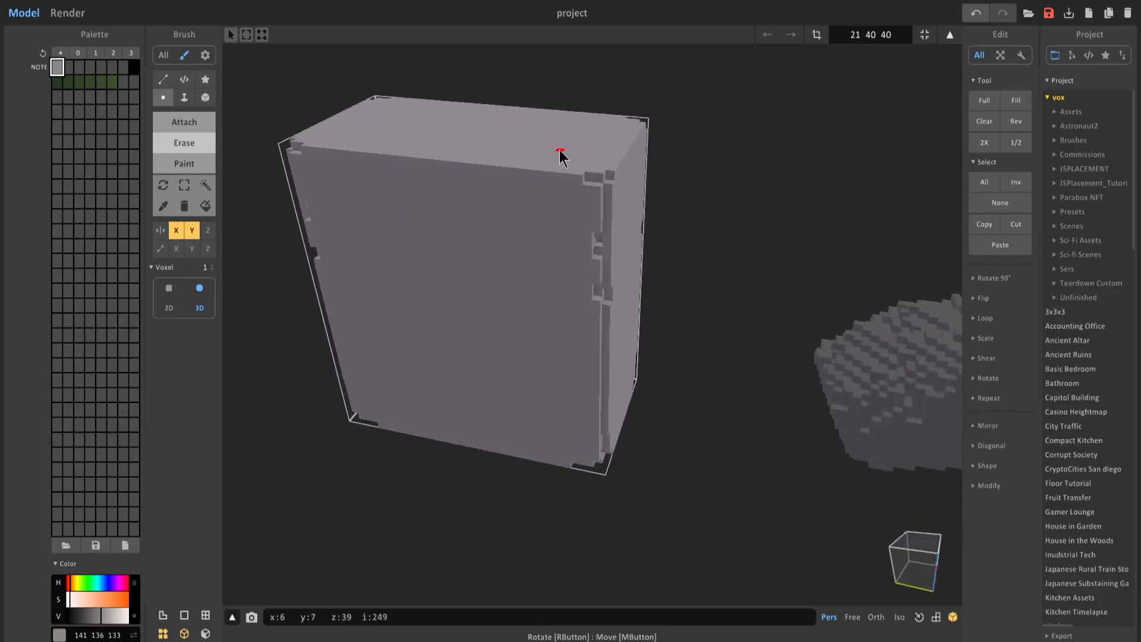
{"action": "right_click_drag", "start_coordinate": [602, 192], "coordinate": [557, 218]}
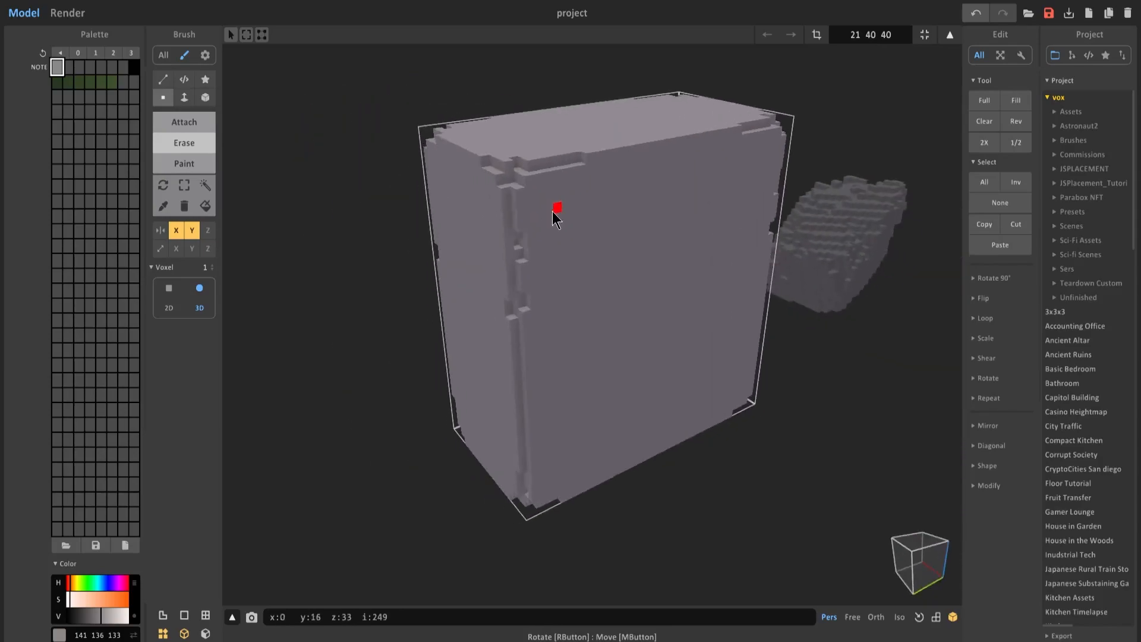
{"action": "right_click_drag", "start_coordinate": [514, 406], "coordinate": [700, 300]}
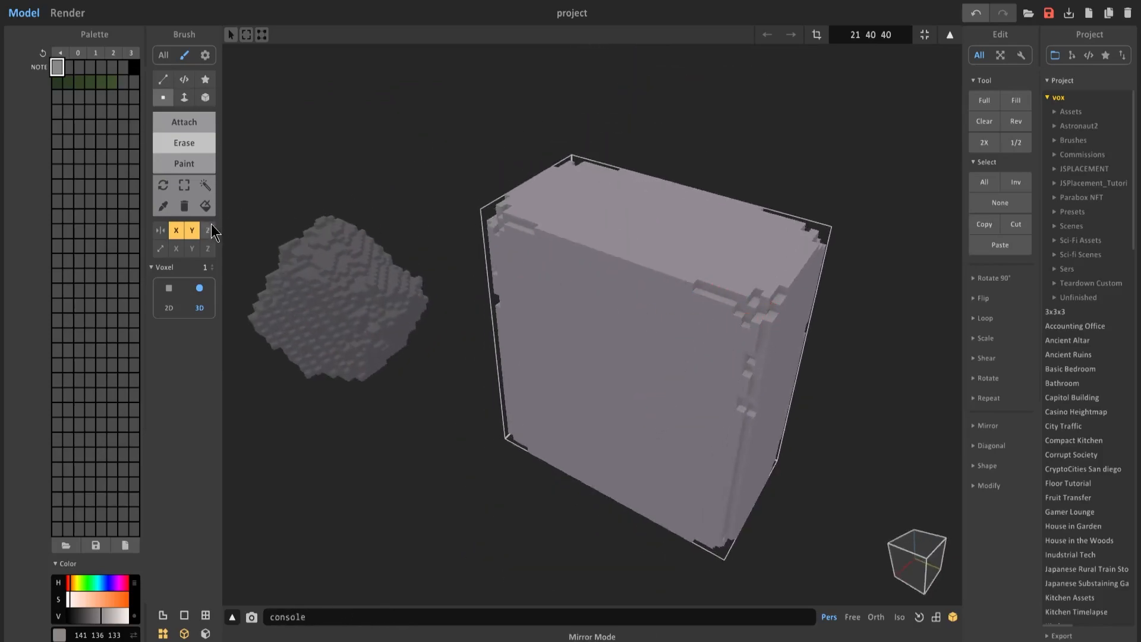
- Turn off mirroring and chip irregular notches into one upper corner with the size 1 erase brush
{"action": "right_click_drag", "start_coordinate": [381, 208], "coordinate": [685, 212]}
{"action": "middle_click_drag", "start_coordinate": [685, 213], "coordinate": [446, 276]}
{"action": "scroll", "coordinate": [446, 275], "scroll_direction": "up", "scroll_amount": 3}
{"action": "right_click_drag", "start_coordinate": [446, 276], "coordinate": [455, 263]}
{"action": "key", "text": "bracketright"}
{"action": "left_click", "coordinate": [321, 210]}
{"action": "right_click_drag", "start_coordinate": [322, 212], "coordinate": [358, 237]}
{"action": "left_click", "coordinate": [357, 235]}
{"action": "left_click_drag", "start_coordinate": [351, 217], "coordinate": [361, 215]}
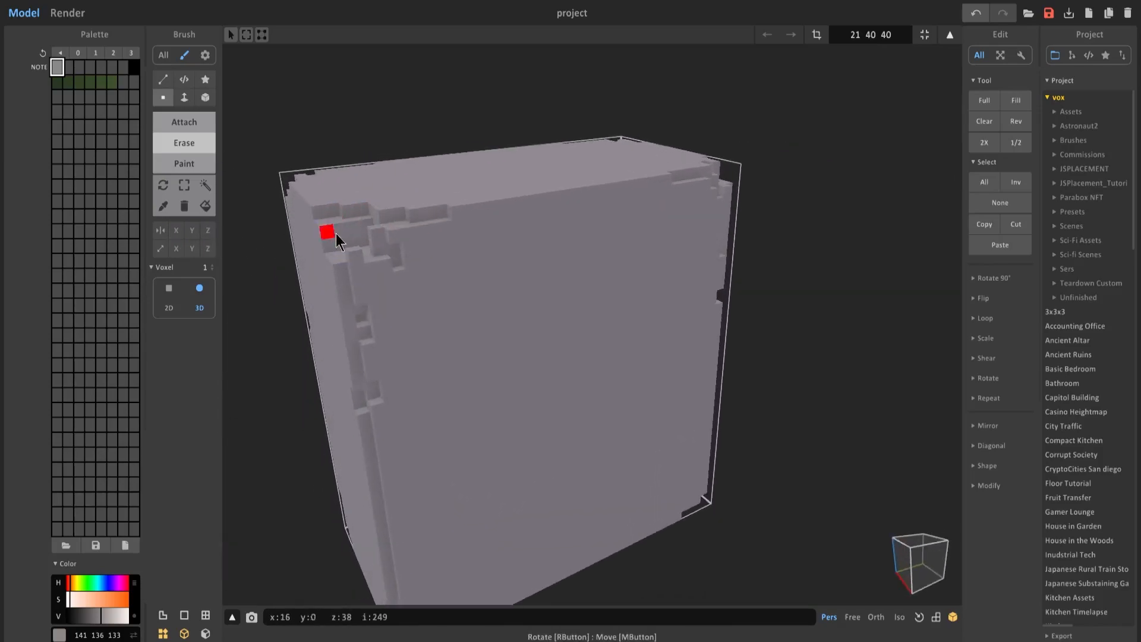
- Chip uneven notches down the block's vertical edges and along its bottom edge with the size 1 erase brush
{"action": "right_click_drag", "start_coordinate": [375, 253], "coordinate": [547, 250]}
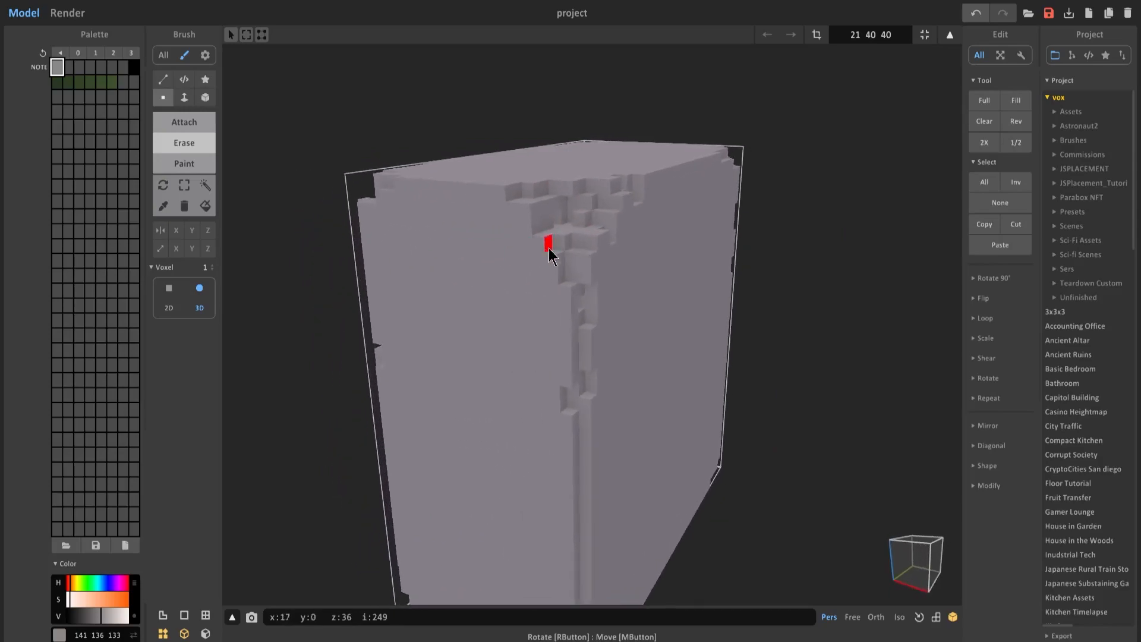
{"action": "right_click_drag", "start_coordinate": [583, 329], "coordinate": [566, 279]}
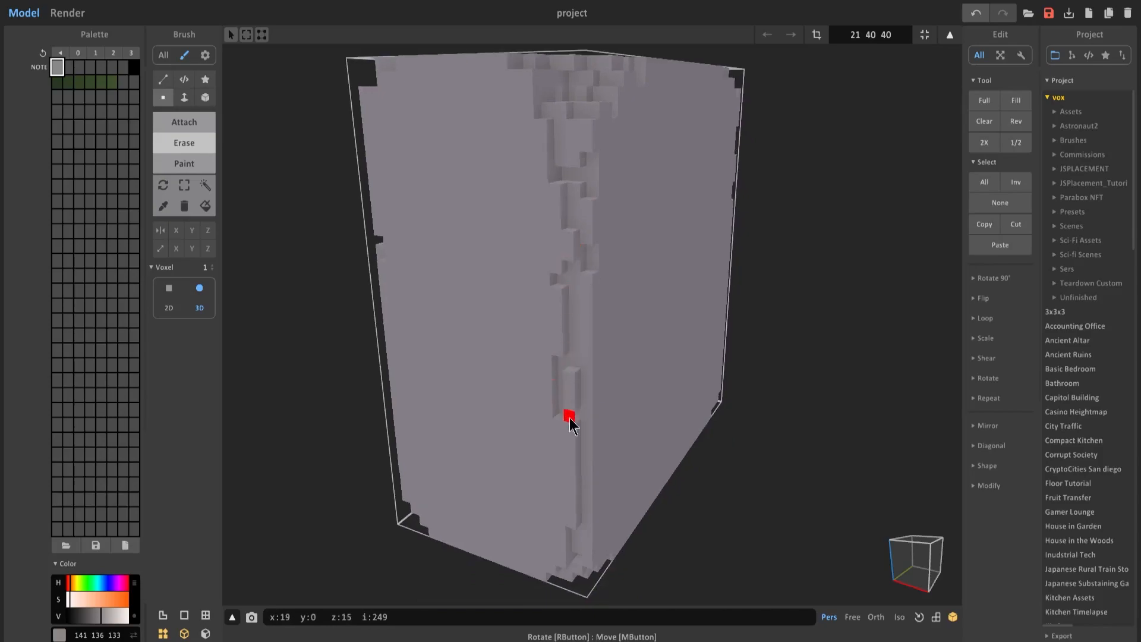
{"action": "right_click_drag", "start_coordinate": [598, 416], "coordinate": [324, 518]}
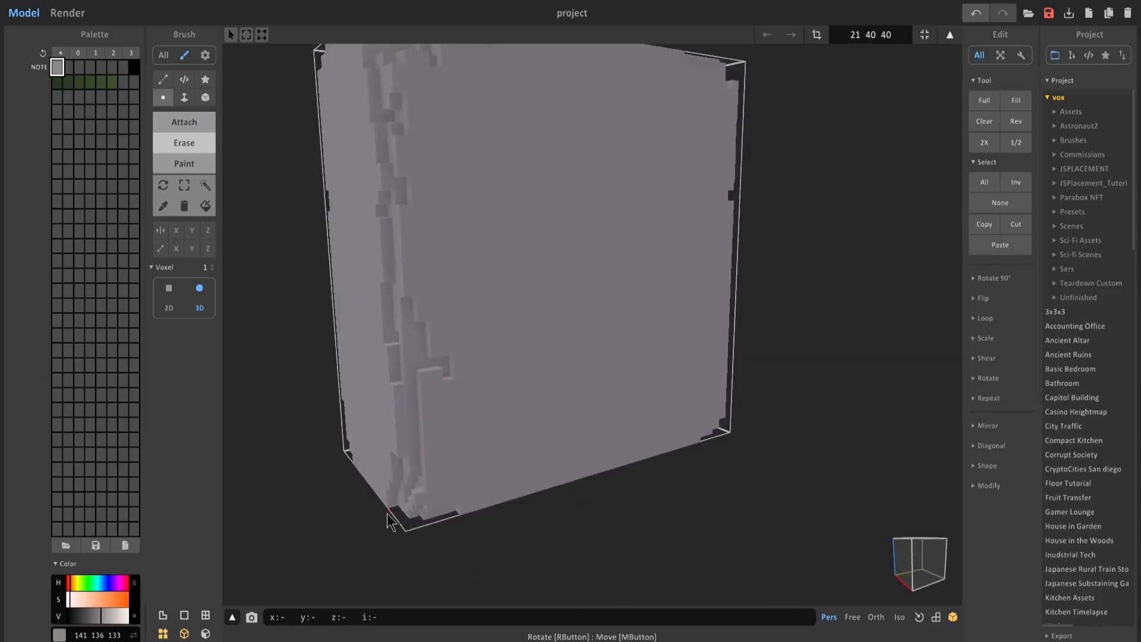
{"action": "right_click_drag", "start_coordinate": [609, 508], "coordinate": [789, 449]}
{"action": "left_click_drag", "start_coordinate": [790, 423], "coordinate": [681, 424]}
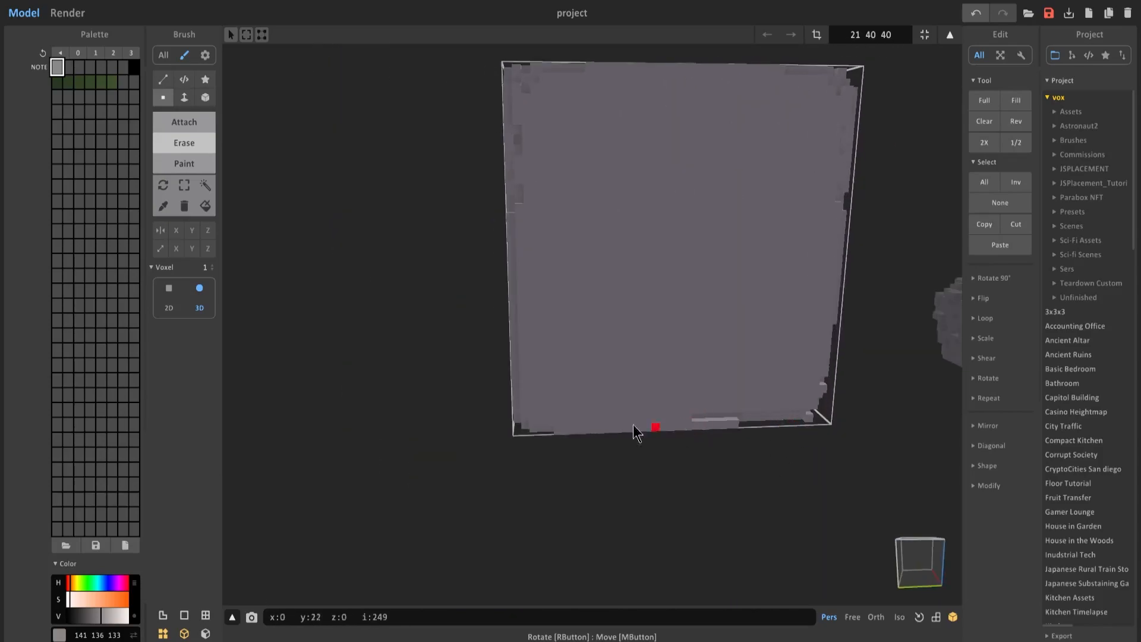
- Roughen the block's lower corners and remaining edges with erase brush sizes 1 and 2
{"action": "right_click_drag", "start_coordinate": [543, 432], "coordinate": [608, 181]}
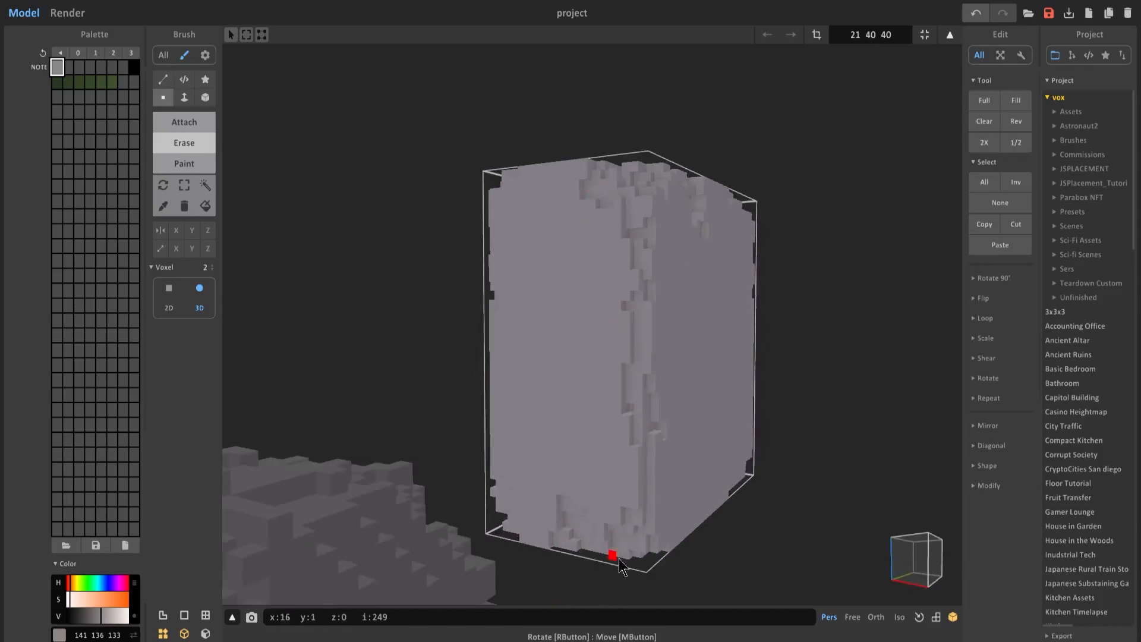
{"action": "right_click_drag", "start_coordinate": [600, 543], "coordinate": [461, 540]}
{"action": "right_click_drag", "start_coordinate": [530, 523], "coordinate": [521, 373]}
{"action": "right_click_drag", "start_coordinate": [662, 479], "coordinate": [595, 241]}
{"action": "right_click_drag", "start_coordinate": [773, 347], "coordinate": [745, 287]}
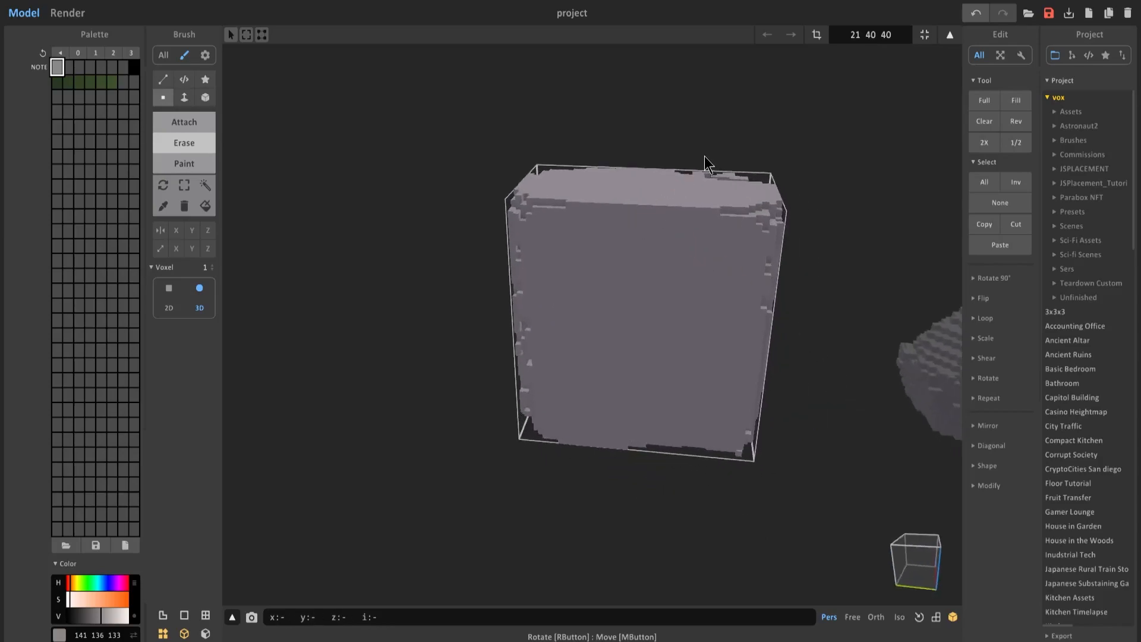
- Enlarge the model volume to 256 voxels per side and shift the block upward inside it
{"action": "left_click", "coordinate": [895, 34]}
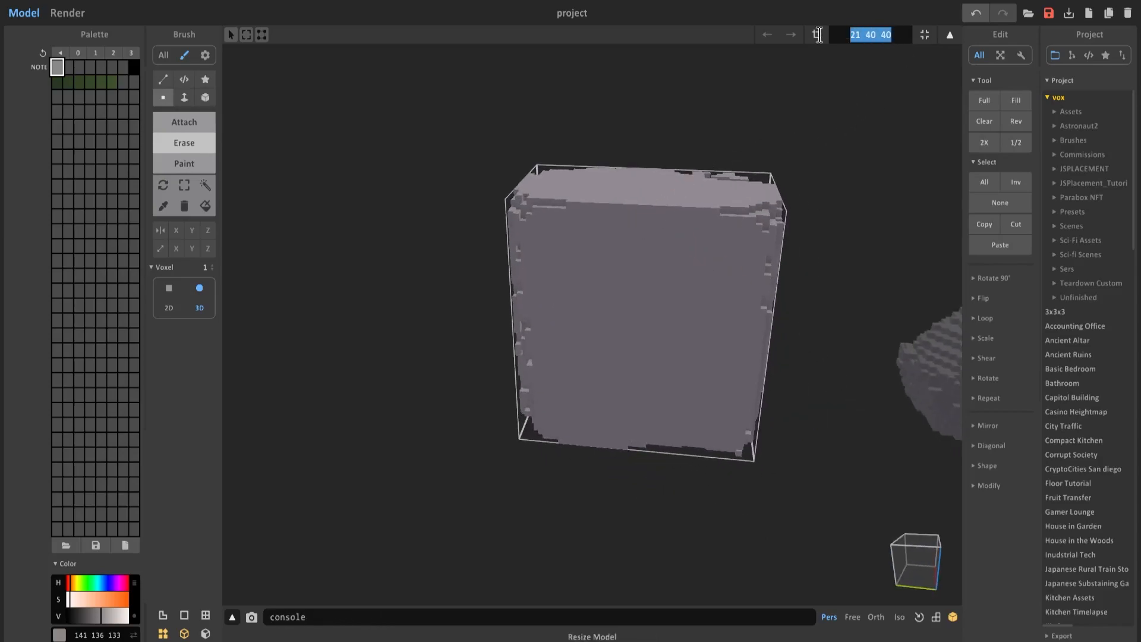
{"action": "type", "text": "256"}
{"action": "key", "text": "Return"}
{"action": "scroll", "coordinate": [578, 350], "scroll_direction": "down", "scroll_amount": 4}
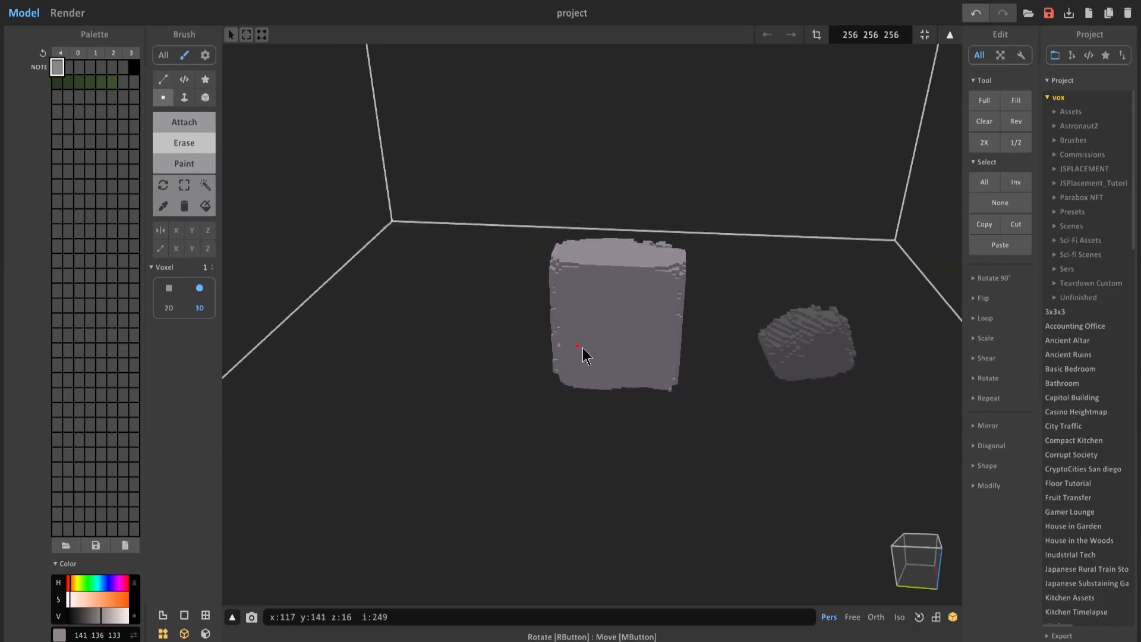
{"action": "right_click_drag", "start_coordinate": [578, 350], "coordinate": [588, 335]}
{"action": "left_click_drag", "start_coordinate": [588, 336], "coordinate": [586, 228], "text": "ctrl"}
- Rotate the block freely about several axes into a tilted orientation
{"action": "left_click", "coordinate": [163, 185]}
{"action": "right_click_drag", "start_coordinate": [512, 196], "coordinate": [541, 323]}
{"action": "left_click_drag", "start_coordinate": [660, 167], "coordinate": [635, 472]}
{"action": "right_click_drag", "start_coordinate": [635, 471], "coordinate": [708, 204]}
{"action": "left_click_drag", "start_coordinate": [710, 197], "coordinate": [806, 253]}
{"action": "right_click_drag", "start_coordinate": [741, 272], "coordinate": [807, 272]}
{"action": "left_click_drag", "start_coordinate": [565, 168], "coordinate": [514, 182]}
{"action": "right_click_drag", "start_coordinate": [514, 181], "coordinate": [616, 225]}
{"action": "left_click_drag", "start_coordinate": [611, 178], "coordinate": [590, 161]}
{"action": "right_click_drag", "start_coordinate": [590, 161], "coordinate": [606, 143]}
{"action": "left_click", "coordinate": [606, 143]}
- Fit the model volume to the tilted block, 49 × 50 × 46 voxels, and switch to erasing with brush size 7
{"action": "left_click", "coordinate": [925, 36]}
{"action": "right_click_drag", "start_coordinate": [831, 133], "coordinate": [683, 166]}
{"action": "left_click", "coordinate": [201, 140]}
{"action": "right_click_drag", "start_coordinate": [524, 279], "coordinate": [553, 298]}
{"action": "scroll", "coordinate": [581, 268], "scroll_direction": "up", "scroll_amount": 3}
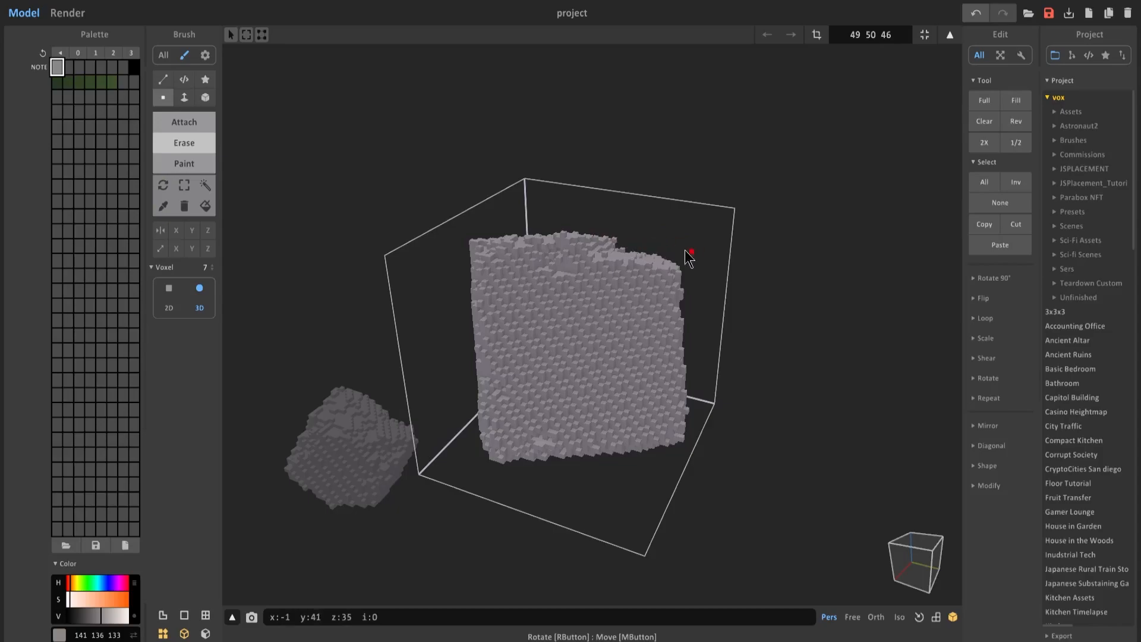
- Carve chunks out of the tilted block's sides and corners with erase brush sizes 7 and 3
{"action": "right_click_drag", "start_coordinate": [678, 285], "coordinate": [532, 376]}
{"action": "right_click_drag", "start_coordinate": [501, 305], "coordinate": [624, 386]}
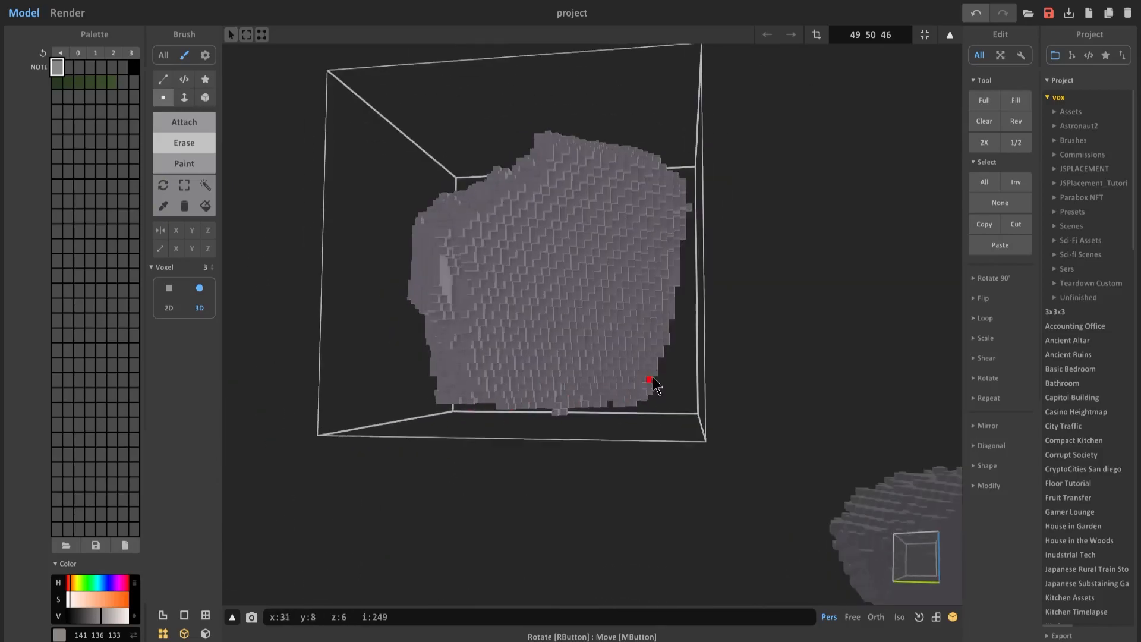
{"action": "mouse_move", "coordinate": [527, 404]}
{"action": "right_mouse_down"}
{"action": "mouse_move", "coordinate": [497, 418]}
{"action": "mouse_move", "coordinate": [686, 438]}
{"action": "mouse_move", "coordinate": [673, 227]}
{"action": "mouse_move", "coordinate": [600, 243]}
{"action": "right_mouse_up"}
{"action": "left_click", "coordinate": [452, 395]}
{"action": "scroll", "coordinate": [678, 297], "scroll_direction": "down", "scroll_amount": 3}
{"action": "key", "text": "s"}
{"action": "left_click_drag", "start_coordinate": [585, 486], "coordinate": [586, 450]}
{"action": "right_click_drag", "start_coordinate": [586, 452], "coordinate": [672, 461]}
- Fit the model volume to the carved rock, 45 × 47 × 35 voxels, and chip more of its surface with erase brush size 3
{"action": "left_click", "coordinate": [817, 34]}
{"action": "left_click", "coordinate": [950, 34]}
{"action": "right_click_drag", "start_coordinate": [684, 309], "coordinate": [663, 267]}
{"action": "left_click_drag", "start_coordinate": [700, 313], "coordinate": [640, 340]}
{"action": "right_click_drag", "start_coordinate": [640, 340], "coordinate": [559, 248]}
{"action": "key", "text": "Tab"}
{"action": "right_click_drag", "start_coordinate": [588, 378], "coordinate": [523, 330]}
{"action": "key", "text": "Tab"}
{"action": "key", "text": "Tab"}
{"action": "scroll", "coordinate": [523, 330], "scroll_direction": "up", "scroll_amount": 2}
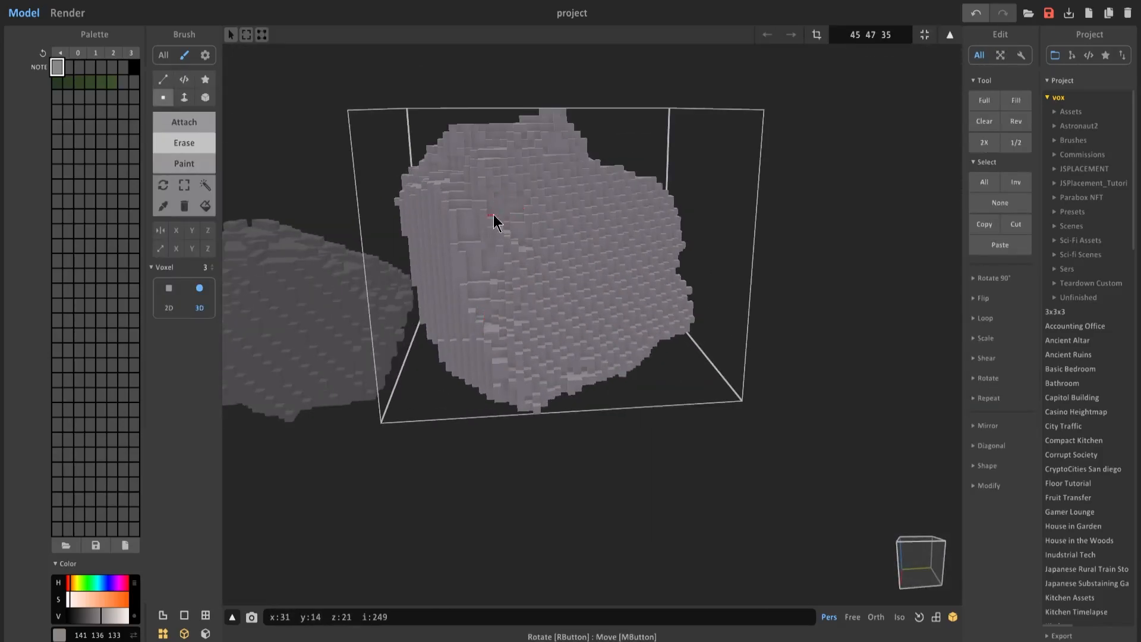
{"action": "right_click_drag", "start_coordinate": [497, 229], "coordinate": [634, 229]}
{"action": "scroll", "coordinate": [633, 238], "scroll_direction": "down", "scroll_amount": 2}
{"action": "key", "text": "Tab"}
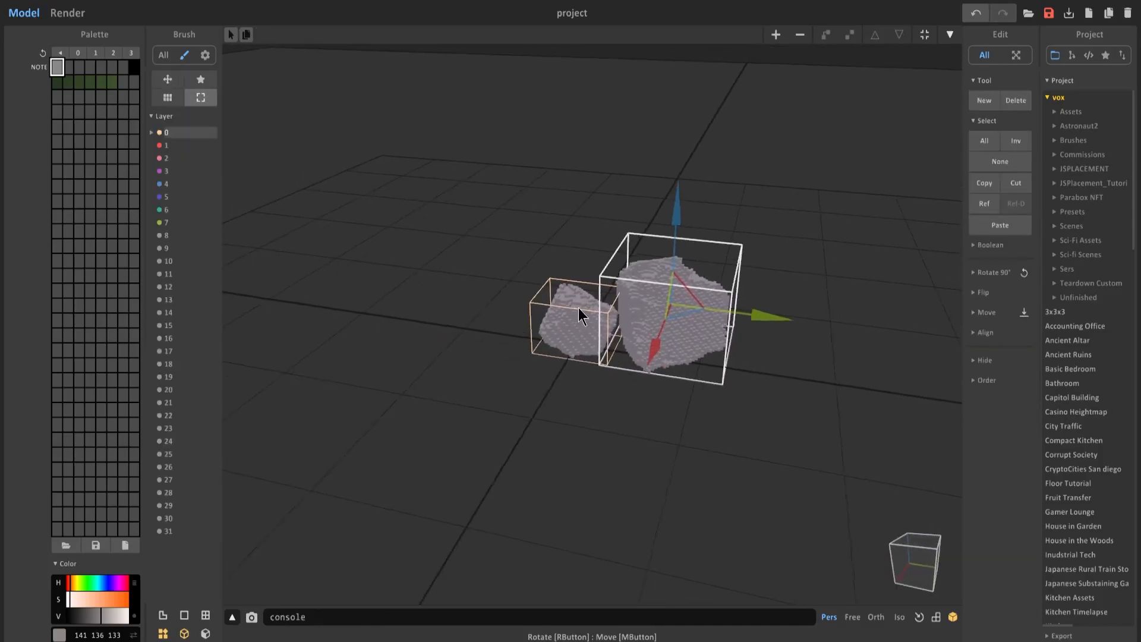
- Add a new model beside the two rocks and build a solid tall block of 20 × 18 × 40 voxels in it
{"action": "middle_click_drag", "start_coordinate": [580, 309], "coordinate": [488, 277]}
{"action": "key", "text": "ctrl+n"}
{"action": "key", "text": "Tab"}
{"action": "mouse_move", "coordinate": [488, 277]}
{"action": "right_mouse_down"}
{"action": "mouse_move", "coordinate": [372, 180]}
{"action": "mouse_move", "coordinate": [576, 298]}
{"action": "mouse_move", "coordinate": [544, 212]}
{"action": "right_mouse_up"}
{"action": "key", "text": "f"}
{"action": "key", "text": "b"}
{"action": "mouse_move", "coordinate": [544, 212]}
{"action": "left_mouse_down"}
{"action": "mouse_move", "coordinate": [604, 390]}
{"action": "mouse_move", "coordinate": [557, 410]}
{"action": "left_mouse_up"}
{"action": "mouse_move", "coordinate": [532, 292]}
{"action": "right_mouse_down"}
{"action": "mouse_move", "coordinate": [543, 291]}
{"action": "mouse_move", "coordinate": [523, 288]}
{"action": "right_mouse_up"}
{"action": "left_click", "coordinate": [924, 34]}
- Set up erasing on the tall block with voxel brush size 2, mirrored in X and Y
{"action": "left_click", "coordinate": [191, 230]}
{"action": "left_click", "coordinate": [176, 230]}
{"action": "left_click", "coordinate": [190, 147]}
{"action": "left_click", "coordinate": [163, 97]}
{"action": "right_click_drag", "start_coordinate": [511, 179], "coordinate": [395, 124]}
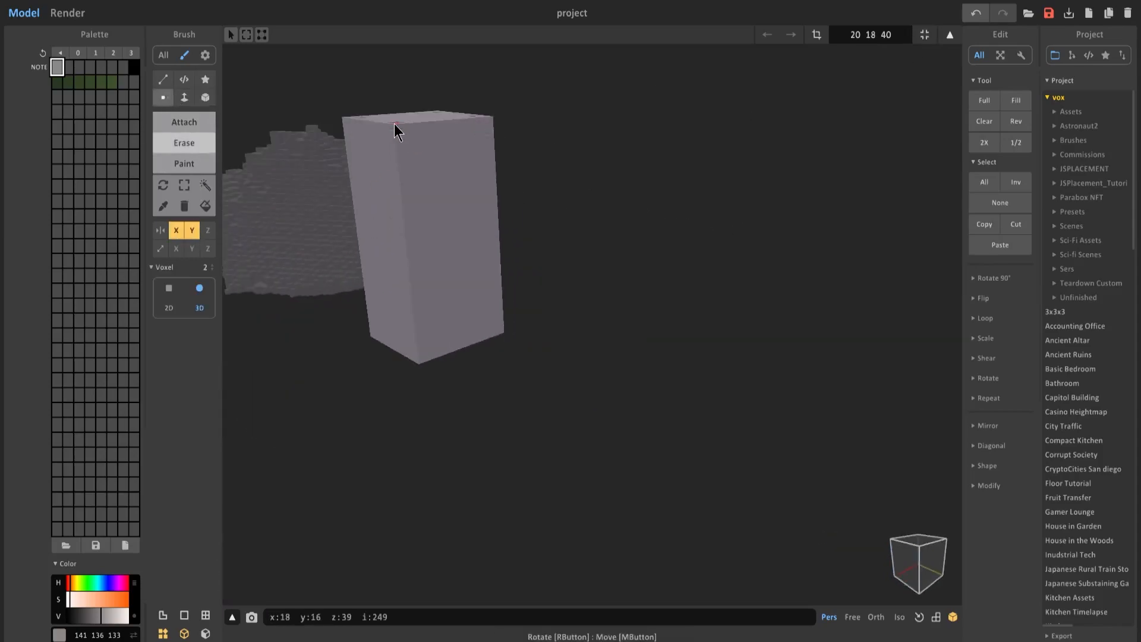
- Turn off X and Y mirroring and chip the tall block's edges and corners with erase brush size 1
{"action": "left_click", "coordinate": [192, 232]}
{"action": "left_click", "coordinate": [176, 230]}
{"action": "key", "text": "1"}
{"action": "right_click_drag", "start_coordinate": [229, 137], "coordinate": [262, 157]}
{"action": "left_click_drag", "start_coordinate": [524, 184], "coordinate": [600, 179]}
{"action": "right_click_drag", "start_coordinate": [547, 447], "coordinate": [423, 359]}
{"action": "right_click_drag", "start_coordinate": [559, 345], "coordinate": [427, 334]}
{"action": "scroll", "coordinate": [595, 197], "scroll_direction": "up", "scroll_amount": 4}
{"action": "right_click_drag", "start_coordinate": [572, 538], "coordinate": [598, 505]}
{"action": "left_click_drag", "start_coordinate": [599, 499], "coordinate": [601, 538]}
{"action": "mouse_move", "coordinate": [639, 535]}
{"action": "right_mouse_down"}
{"action": "mouse_move", "coordinate": [553, 533]}
{"action": "mouse_move", "coordinate": [606, 538]}
{"action": "right_mouse_up"}
- Select the tall block's upper part in an orthographic side view and move it down to shorten the block
{"action": "left_click", "coordinate": [911, 546]}
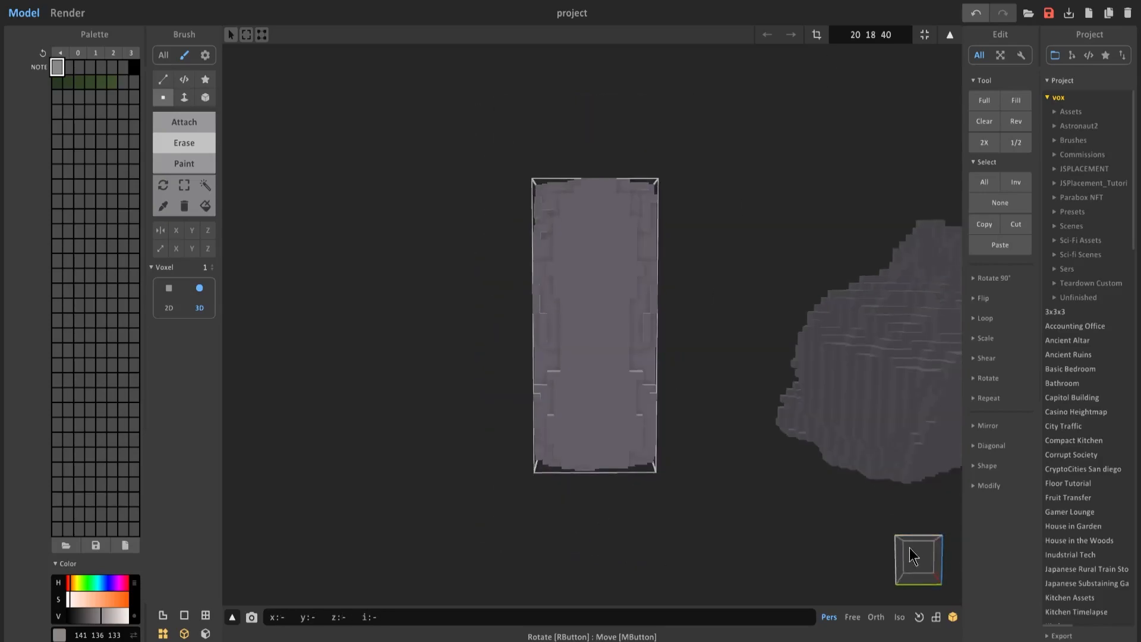
{"action": "left_click", "coordinate": [876, 617]}
{"action": "left_click", "coordinate": [184, 185]}
{"action": "left_click_drag", "start_coordinate": [509, 110], "coordinate": [770, 327]}
{"action": "left_click_drag", "start_coordinate": [613, 256], "coordinate": [615, 368], "text": "ctrl"}
{"action": "right_click_drag", "start_coordinate": [615, 368], "coordinate": [517, 416]}
{"action": "key", "text": "r"}
- Select a lower part of the shortened block, nudge it slightly upward and switch back to erasing
{"action": "mouse_move", "coordinate": [646, 353]}
{"action": "right_mouse_down"}
{"action": "mouse_move", "coordinate": [673, 374]}
{"action": "mouse_move", "coordinate": [680, 436]}
{"action": "right_mouse_up"}
{"action": "mouse_move", "coordinate": [607, 511]}
{"action": "right_mouse_down"}
{"action": "mouse_move", "coordinate": [639, 464]}
{"action": "mouse_move", "coordinate": [604, 471]}
{"action": "mouse_move", "coordinate": [736, 486]}
{"action": "right_mouse_up"}
{"action": "right_click_drag", "start_coordinate": [556, 321], "coordinate": [583, 285]}
{"action": "key", "text": "m"}
{"action": "left_click", "coordinate": [910, 557]}
{"action": "right_click_drag", "start_coordinate": [580, 405], "coordinate": [639, 434]}
{"action": "left_click_drag", "start_coordinate": [497, 302], "coordinate": [554, 338]}
{"action": "right_click_drag", "start_coordinate": [618, 356], "coordinate": [713, 371]}
{"action": "left_click_drag", "start_coordinate": [566, 422], "coordinate": [693, 495]}
{"action": "left_click_drag", "start_coordinate": [620, 469], "coordinate": [619, 462]}
{"action": "mouse_move", "coordinate": [620, 462]}
{"action": "right_mouse_down"}
{"action": "mouse_move", "coordinate": [373, 476]}
{"action": "mouse_move", "coordinate": [561, 288]}
{"action": "right_mouse_up"}
{"action": "key", "text": "r"}
{"action": "right_click_drag", "start_coordinate": [654, 356], "coordinate": [565, 467]}
- Enlarge the third rock's model volume to 256 voxels per side and shift the block upward inside it
{"action": "left_click", "coordinate": [870, 35]}
{"action": "type", "text": "256"}
{"action": "key", "text": "Return"}
{"action": "right_click_drag", "start_coordinate": [737, 261], "coordinate": [606, 314]}
{"action": "left_click_drag", "start_coordinate": [607, 313], "coordinate": [606, 262], "text": "ctrl"}
- Rotate the shortened block freely about several axes into a tilted orientation
{"action": "key", "text": "m"}
{"action": "right_click_drag", "start_coordinate": [580, 272], "coordinate": [635, 273]}
{"action": "left_click_drag", "start_coordinate": [761, 211], "coordinate": [773, 291]}
{"action": "right_click_drag", "start_coordinate": [773, 292], "coordinate": [612, 219]}
{"action": "left_click_drag", "start_coordinate": [611, 218], "coordinate": [624, 276]}
{"action": "right_click_drag", "start_coordinate": [624, 277], "coordinate": [698, 255]}
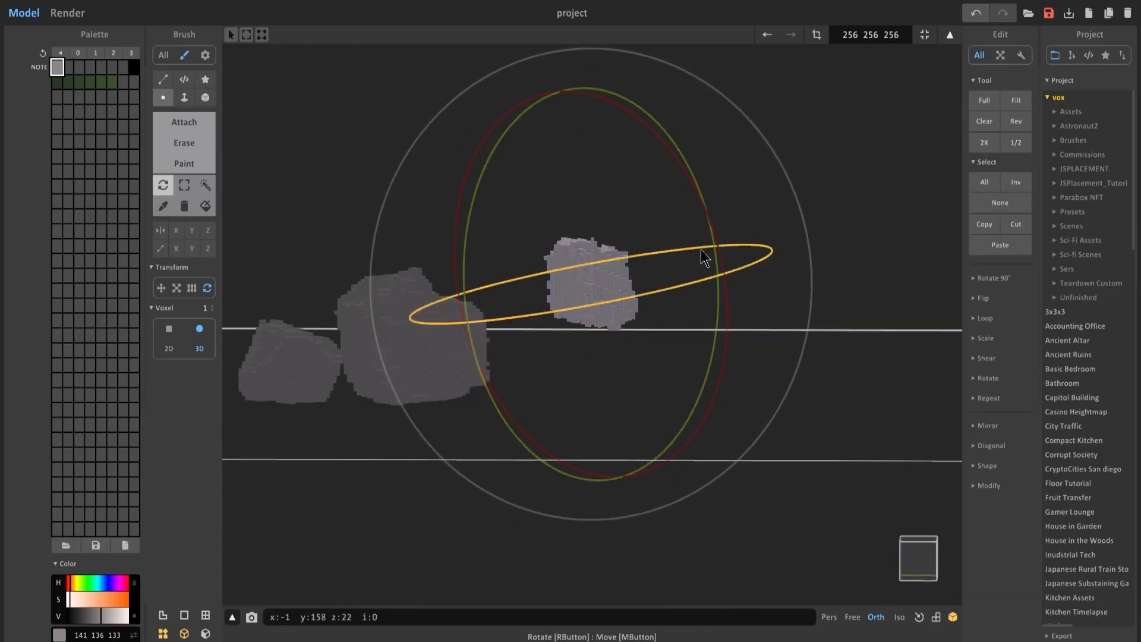
{"action": "left_click_drag", "start_coordinate": [698, 255], "coordinate": [636, 262]}
{"action": "right_click_drag", "start_coordinate": [636, 262], "coordinate": [566, 251]}
- Fit the model volume to the rotated rock and crop the volume's underside to flatten the rock's base
{"action": "left_click", "coordinate": [924, 34]}
{"action": "scroll", "coordinate": [792, 176], "scroll_direction": "up", "scroll_amount": 2}
{"action": "right_click_drag", "start_coordinate": [727, 198], "coordinate": [808, 173]}
{"action": "left_click", "coordinate": [816, 34]}
{"action": "left_click_drag", "start_coordinate": [591, 422], "coordinate": [591, 390]}
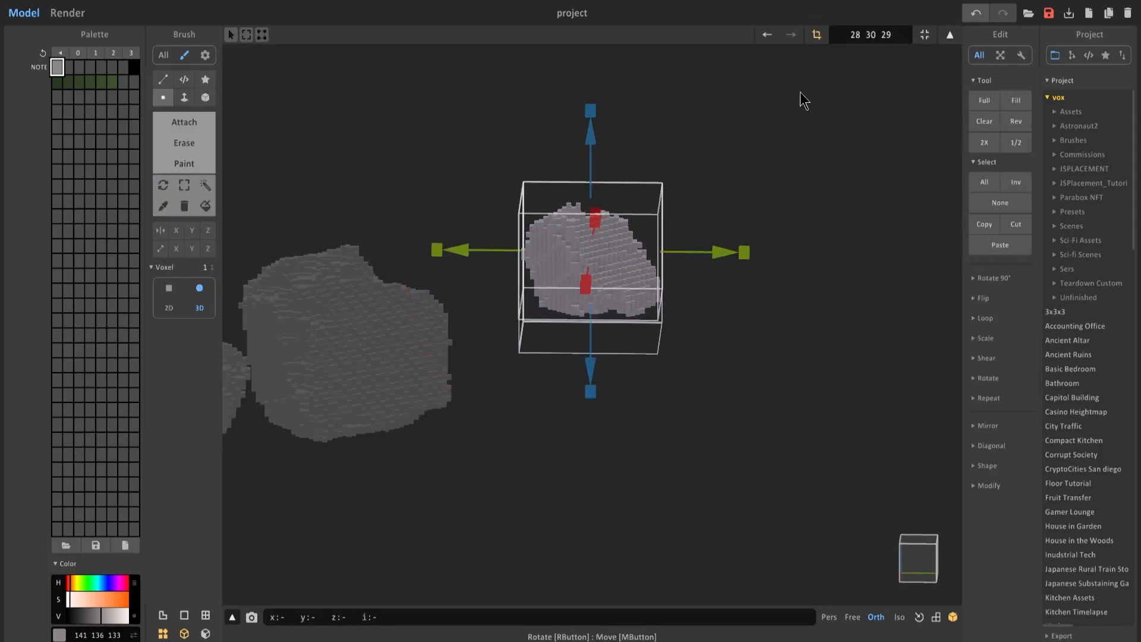
{"action": "left_click", "coordinate": [816, 35]}
- Fill the small third rock with a second grey palette colour
{"action": "key", "text": "r"}
{"action": "middle_click_drag", "start_coordinate": [535, 198], "coordinate": [535, 278]}
{"action": "scroll", "coordinate": [559, 286], "scroll_direction": "up", "scroll_amount": 2}
{"action": "mouse_move", "coordinate": [643, 357]}
{"action": "right_mouse_down"}
{"action": "mouse_move", "coordinate": [607, 368]}
{"action": "mouse_move", "coordinate": [618, 404]}
{"action": "mouse_move", "coordinate": [614, 390]}
{"action": "mouse_move", "coordinate": [579, 405]}
{"action": "mouse_move", "coordinate": [606, 398]}
{"action": "mouse_move", "coordinate": [622, 421]}
{"action": "mouse_move", "coordinate": [684, 382]}
{"action": "mouse_move", "coordinate": [548, 327]}
{"action": "right_mouse_up"}
{"action": "right_click_drag", "start_coordinate": [513, 464], "coordinate": [721, 288]}
{"action": "key", "text": "Tab"}
{"action": "key", "text": "Tab"}
{"action": "left_click", "coordinate": [597, 371]}
- Fill the large rock with the third palette swatch and set that colour to RGB 114, 108, 102
{"action": "key", "text": "Tab"}
{"action": "double_click", "coordinate": [370, 441]}
{"action": "left_click", "coordinate": [79, 67]}
{"action": "left_click", "coordinate": [93, 618]}
{"action": "left_click", "coordinate": [381, 436]}
{"action": "key", "text": "Tab"}
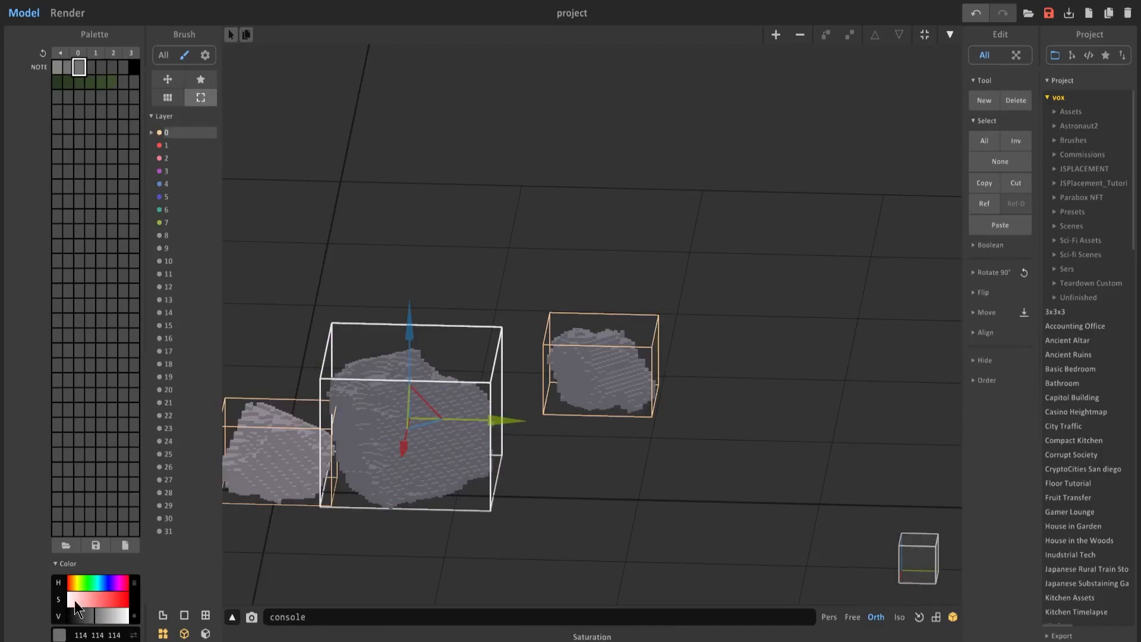
{"action": "left_click", "coordinate": [72, 584]}
{"action": "left_click", "coordinate": [73, 599]}
- Move the small third rock in front of the other two rocks to form a tight cluster
{"action": "left_click", "coordinate": [611, 398]}
{"action": "right_click_drag", "start_coordinate": [612, 398], "coordinate": [598, 410]}
{"action": "scroll", "coordinate": [597, 405], "scroll_direction": "down", "scroll_amount": 1}
{"action": "left_click_drag", "start_coordinate": [598, 404], "coordinate": [383, 458]}
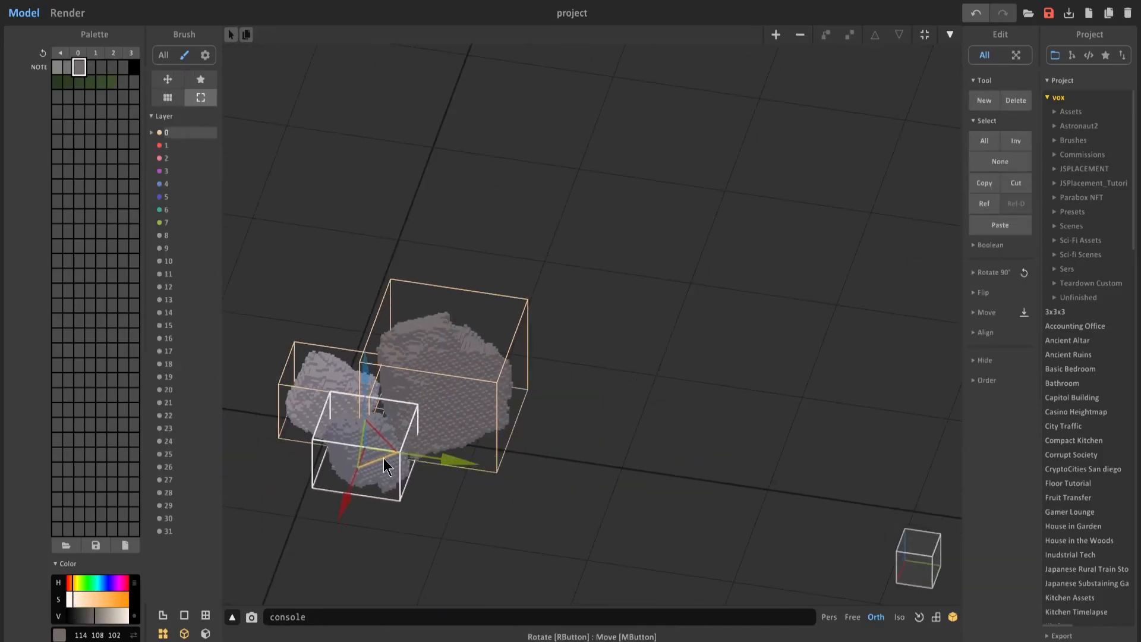
{"action": "middle_click_drag", "start_coordinate": [383, 459], "coordinate": [503, 428]}
{"action": "scroll", "coordinate": [502, 428], "scroll_direction": "down", "scroll_amount": 1}
{"action": "right_click_drag", "start_coordinate": [503, 428], "coordinate": [585, 398]}
- Switch to rendering, set the sun intensity to 122 and its first angle to 36, and use the atmospheric sky
{"action": "left_click", "coordinate": [68, 12]}
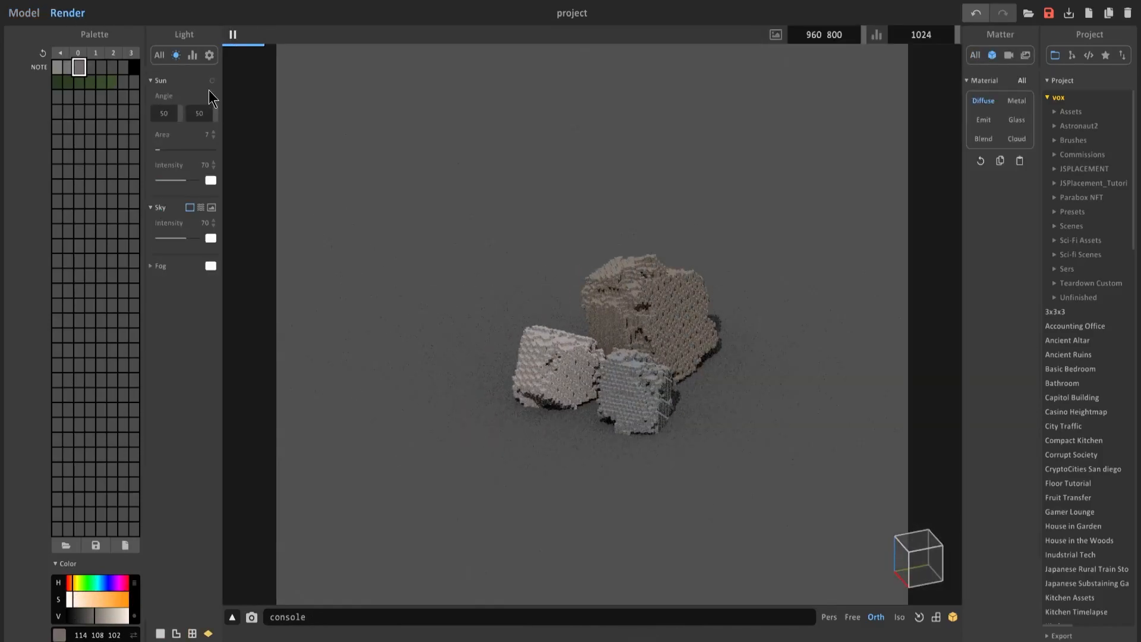
{"action": "type", "text": "122"}
{"action": "key", "text": "Return"}
{"action": "left_click", "coordinate": [200, 207]}
{"action": "left_click_drag", "start_coordinate": [181, 112], "coordinate": [181, 118]}
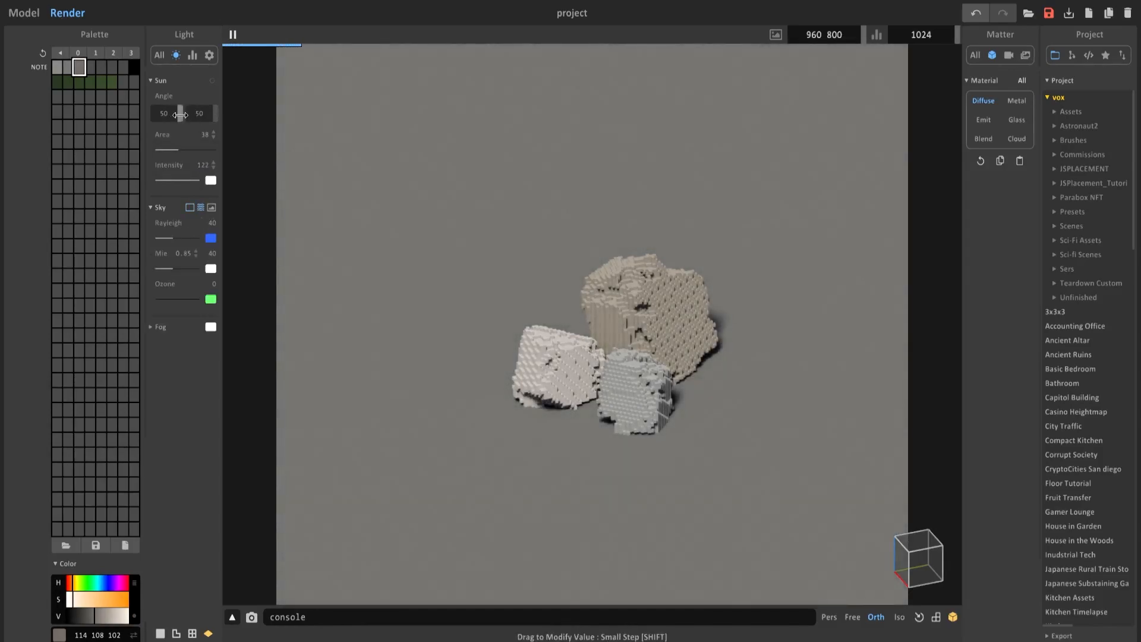
- Try a metal material with specular 1.37 and metallic 61 for the render
{"action": "left_click", "coordinate": [1016, 101]}
{"action": "left_click", "coordinate": [1010, 276]}
{"action": "left_click", "coordinate": [1009, 307]}
{"action": "left_click", "coordinate": [990, 276]}
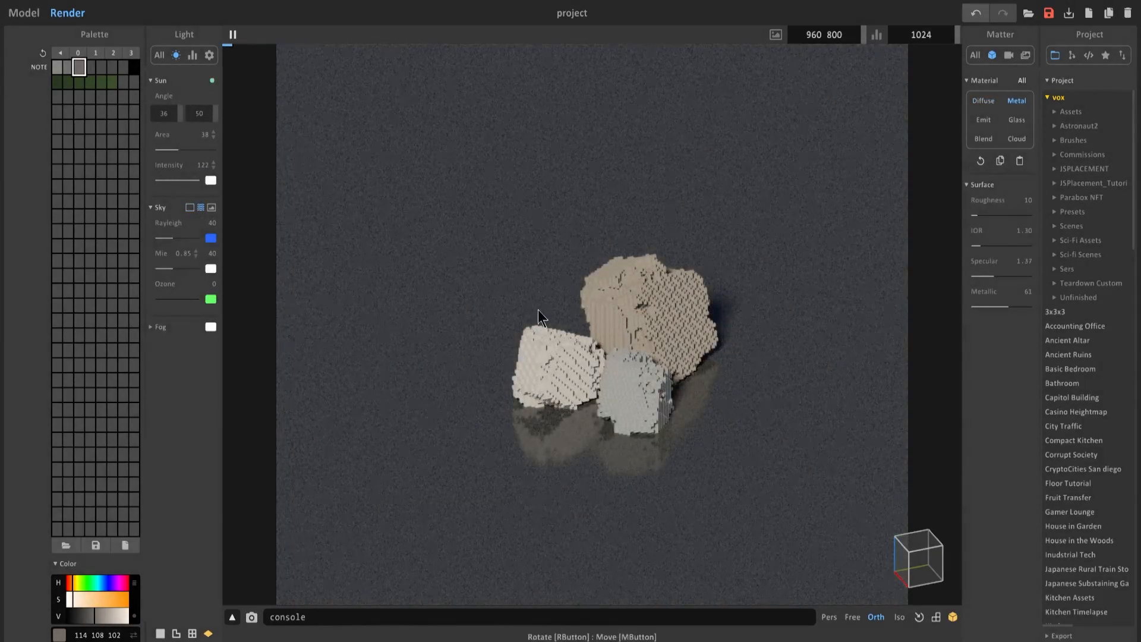
{"action": "left_click", "coordinate": [984, 100]}
- Pick a new ground colour in the render's display settings and return to the light settings
{"action": "left_click", "coordinate": [209, 54]}
{"action": "left_click", "coordinate": [210, 125]}
{"action": "left_click", "coordinate": [279, 129]}
{"action": "left_click", "coordinate": [258, 149]}
{"action": "left_click", "coordinate": [176, 55]}
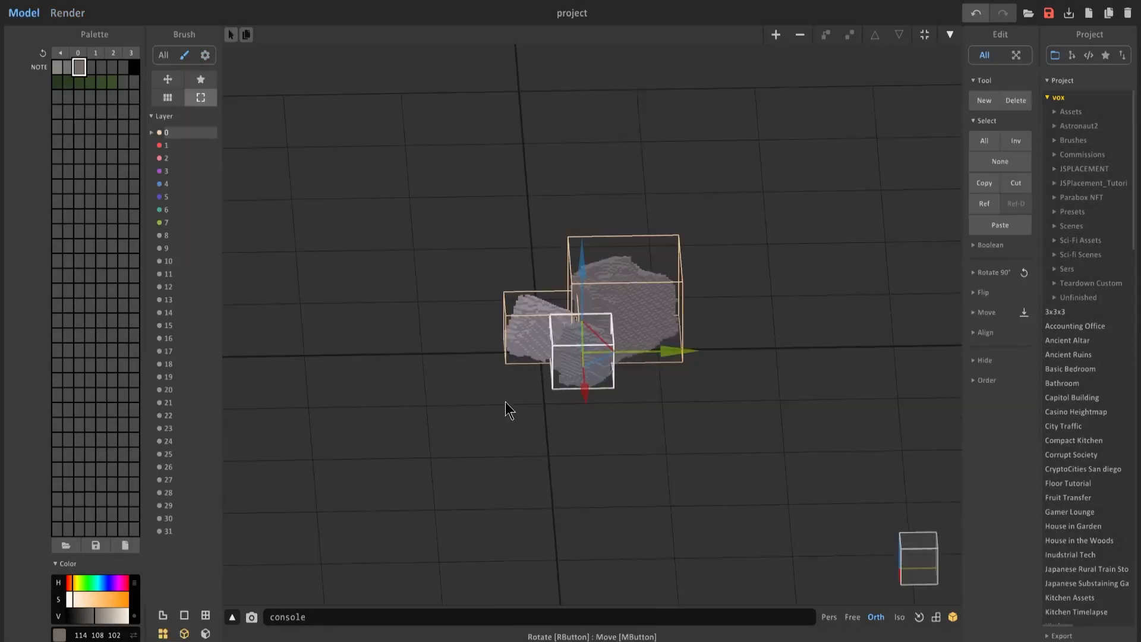
- Duplicate the small front rock in the model scene, place the copy apart from the cluster and open it for editing
{"action": "right_click_drag", "start_coordinate": [505, 402], "coordinate": [538, 429]}
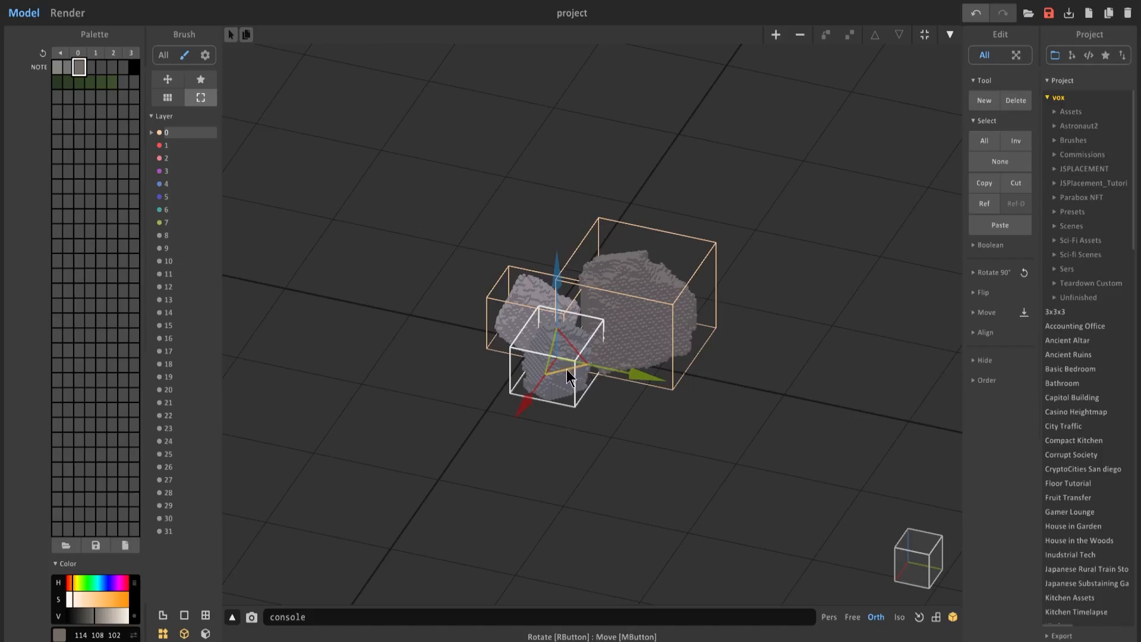
{"action": "left_click_drag", "start_coordinate": [566, 369], "coordinate": [825, 369], "text": "ctrl"}
{"action": "middle_click_drag", "start_coordinate": [746, 378], "coordinate": [604, 409]}
{"action": "scroll", "coordinate": [605, 409], "scroll_direction": "up", "scroll_amount": 2}
{"action": "right_click_drag", "start_coordinate": [605, 409], "coordinate": [644, 404]}
{"action": "middle_click_drag", "start_coordinate": [644, 404], "coordinate": [610, 356]}
{"action": "scroll", "coordinate": [610, 355], "scroll_direction": "up", "scroll_amount": 2}
{"action": "right_click_drag", "start_coordinate": [610, 356], "coordinate": [695, 352]}
{"action": "key", "text": "Tab"}
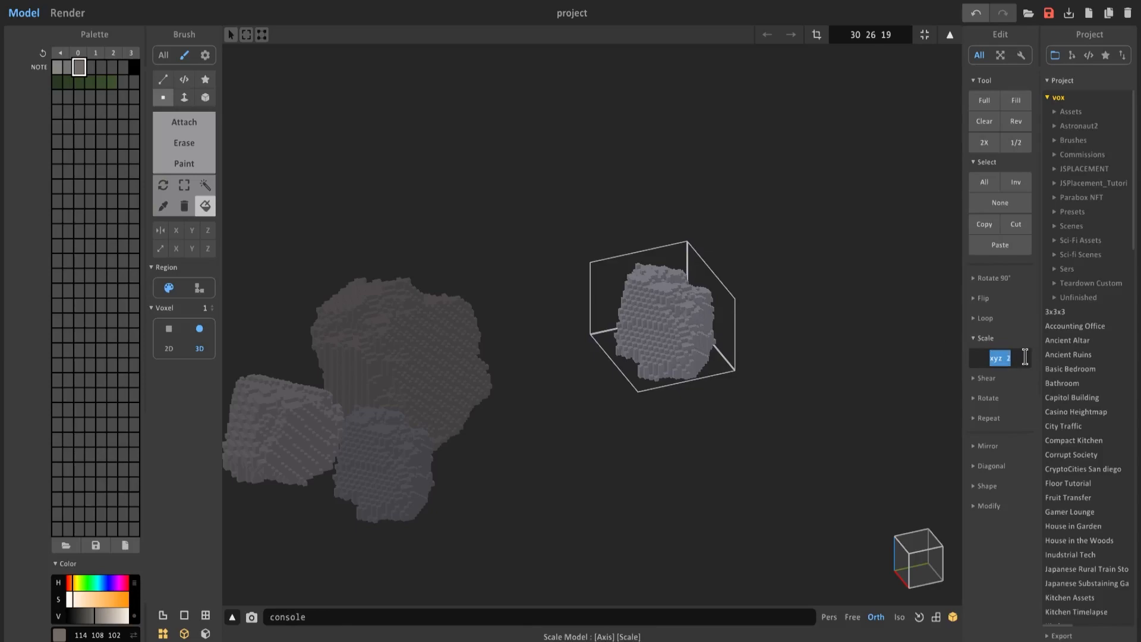
- Scale the copied rock by a factor of 2
{"action": "type", "text": "2"}
{"action": "key", "text": "Return"}
{"action": "scroll", "coordinate": [755, 340], "scroll_direction": "down", "scroll_amount": 2}
{"action": "right_click_drag", "start_coordinate": [743, 333], "coordinate": [767, 324]}
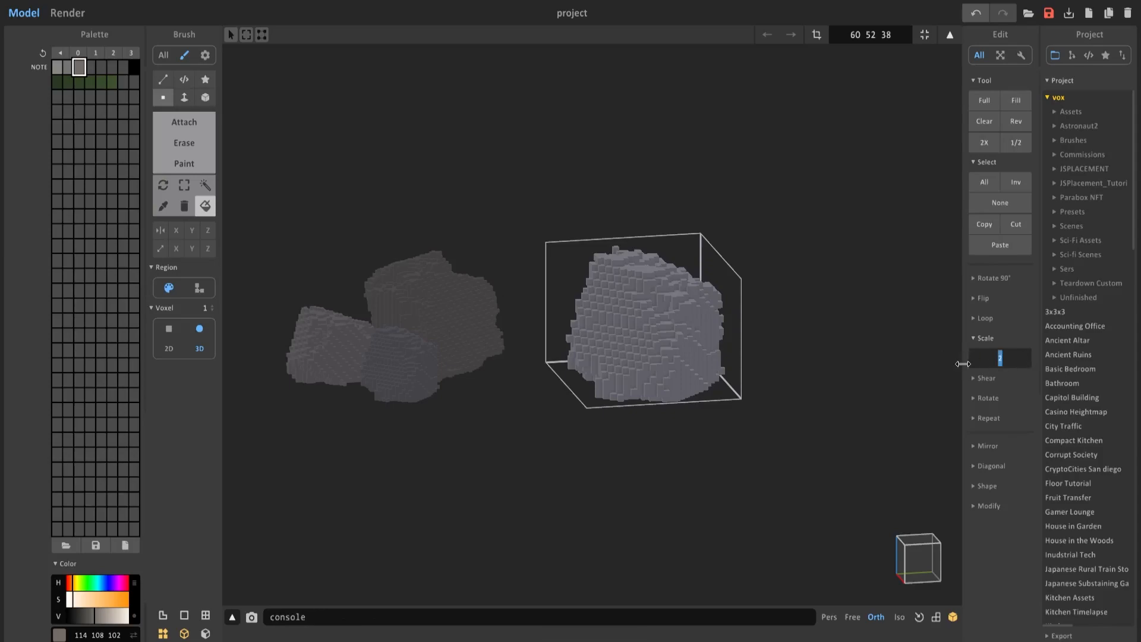
{"action": "right_click_drag", "start_coordinate": [943, 366], "coordinate": [716, 378]}
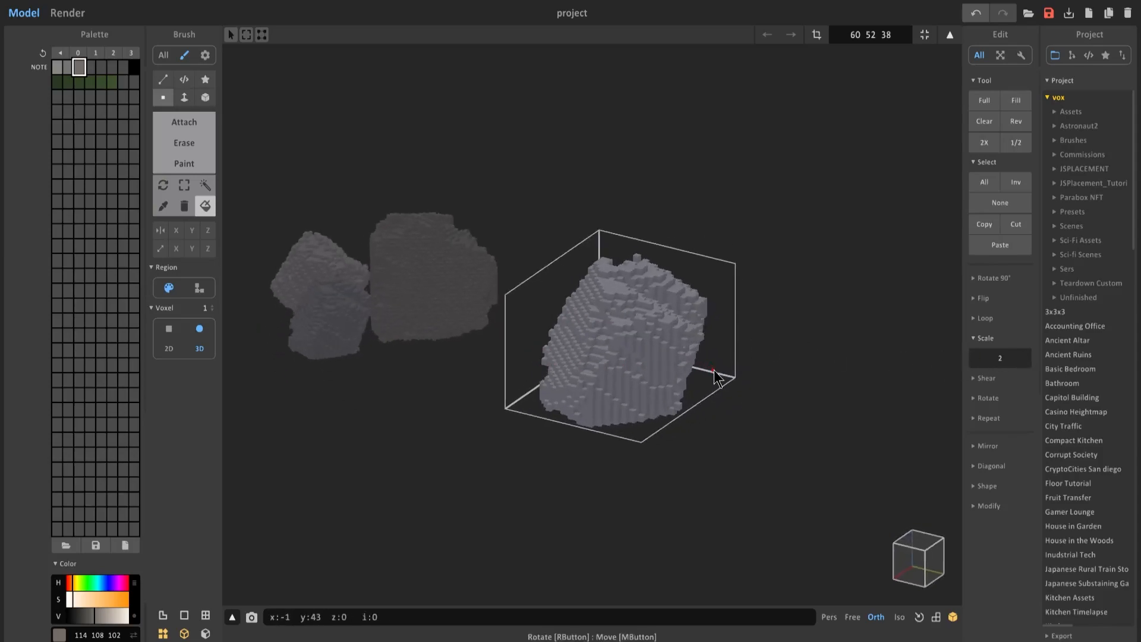
- Stretch the enlarged rock along X by a factor of 1.1, four times in a row
{"action": "type", "text": "x 1.1"}
{"action": "key", "text": "Return"}
{"action": "key", "text": "Return"}
{"action": "key", "text": "Return"}
{"action": "key", "text": "Return"}
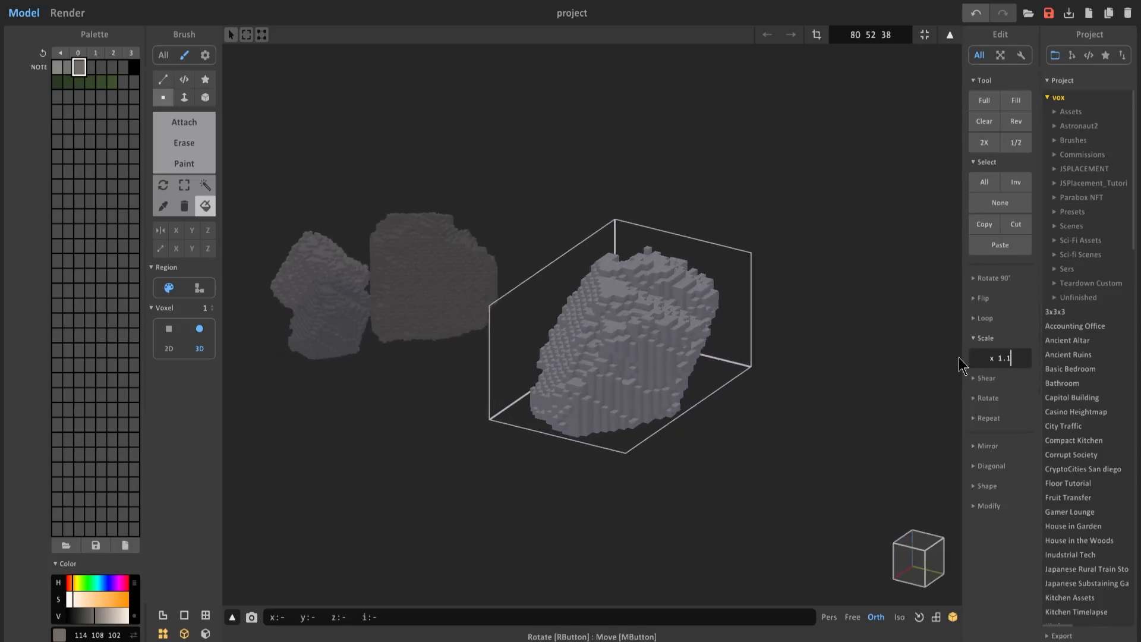
- Undo the last shear of the enlarged rock
{"action": "right_click_drag", "start_coordinate": [958, 358], "coordinate": [605, 326]}
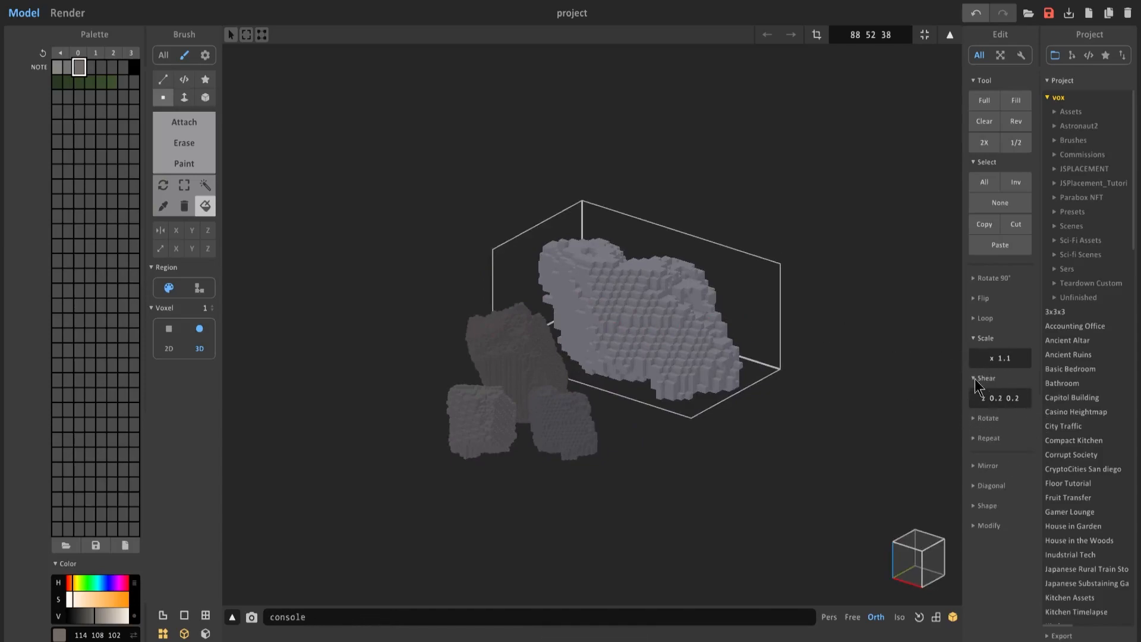
{"action": "key", "text": "ctrl+z"}
{"action": "right_click_drag", "start_coordinate": [559, 333], "coordinate": [599, 269]}
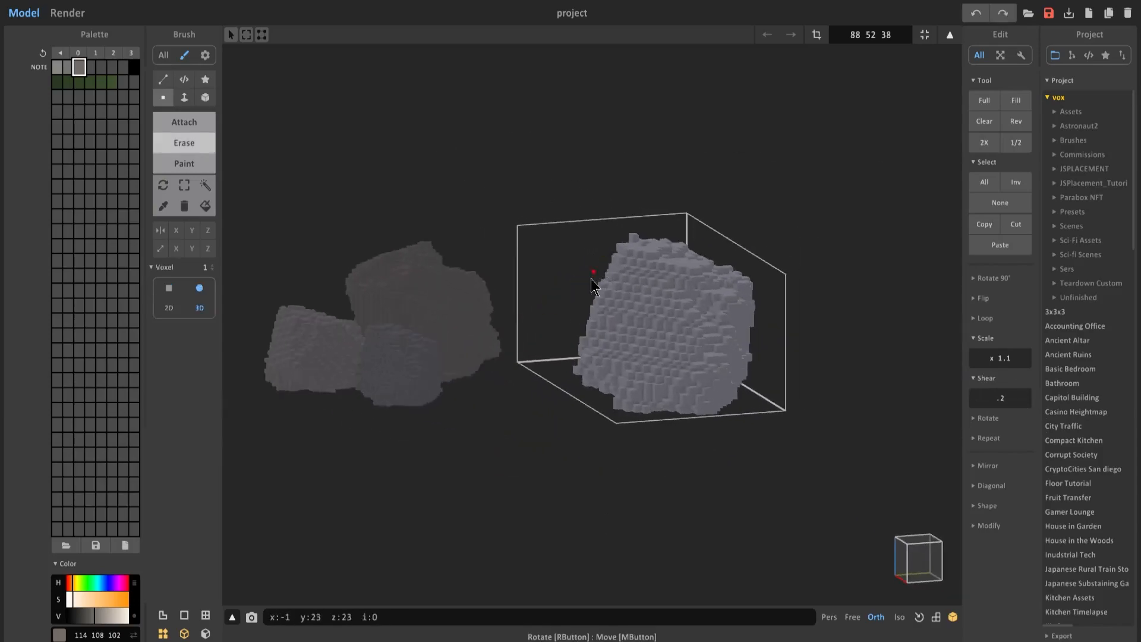
- Compare the enlarged copy's voxel detail with the smaller rocks from several angles and distances
{"action": "scroll", "coordinate": [445, 318], "scroll_direction": "up", "scroll_amount": 4}
{"action": "middle_click_drag", "start_coordinate": [445, 318], "coordinate": [559, 305]}
{"action": "right_click_drag", "start_coordinate": [559, 306], "coordinate": [406, 331]}
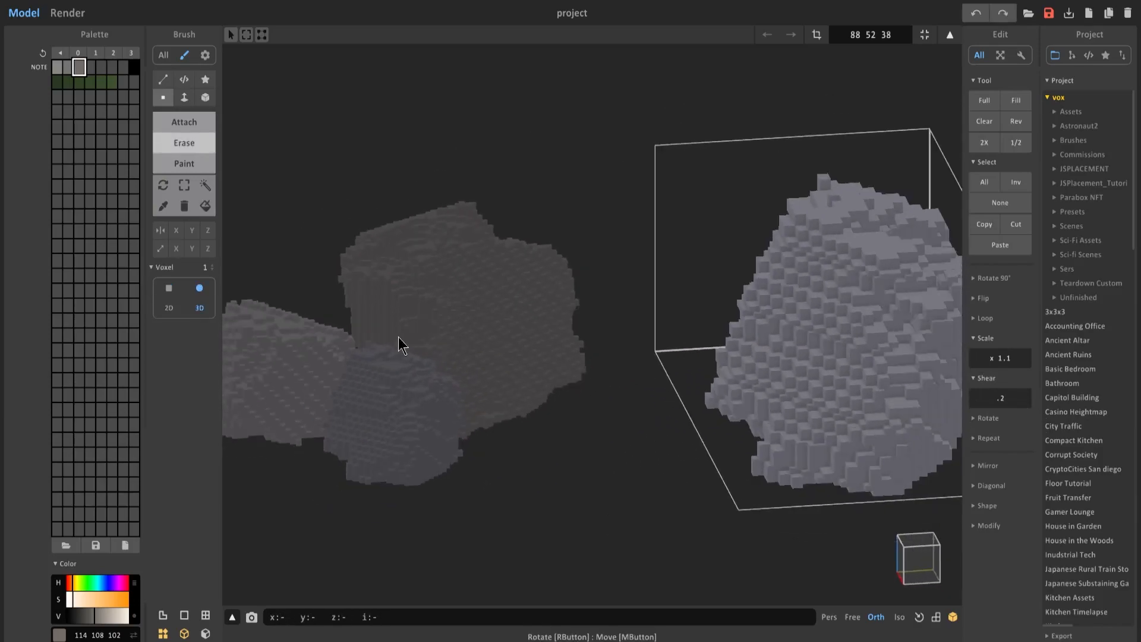
{"action": "scroll", "coordinate": [746, 298], "scroll_direction": "up", "scroll_amount": 2}
{"action": "key", "text": "Tab"}
{"action": "scroll", "coordinate": [508, 302], "scroll_direction": "down", "scroll_amount": 3}
{"action": "right_click_drag", "start_coordinate": [508, 302], "coordinate": [386, 309]}
{"action": "middle_click_drag", "start_coordinate": [386, 309], "coordinate": [549, 322]}
{"action": "right_click_drag", "start_coordinate": [550, 323], "coordinate": [728, 363]}
{"action": "middle_click_drag", "start_coordinate": [729, 362], "coordinate": [517, 369]}
{"action": "right_click_drag", "start_coordinate": [517, 369], "coordinate": [766, 315]}
{"action": "scroll", "coordinate": [766, 315], "scroll_direction": "up", "scroll_amount": 3}
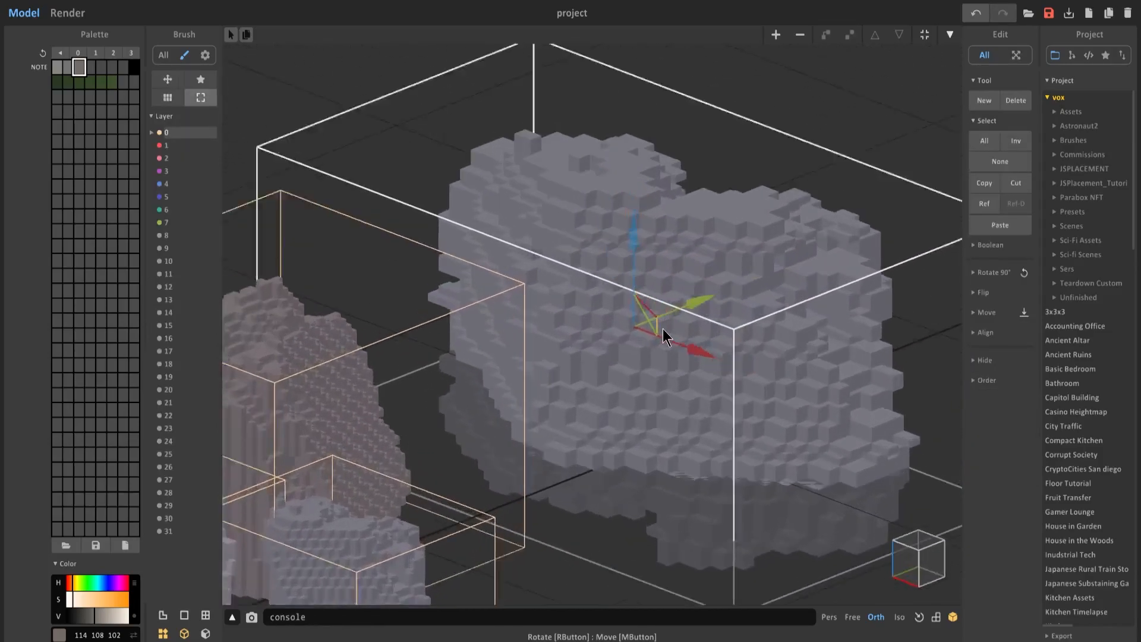
- Chip finer detail into the enlarged rock's blocky upper surface with erase brush sizes 2 and 3
{"action": "key", "text": "Tab"}
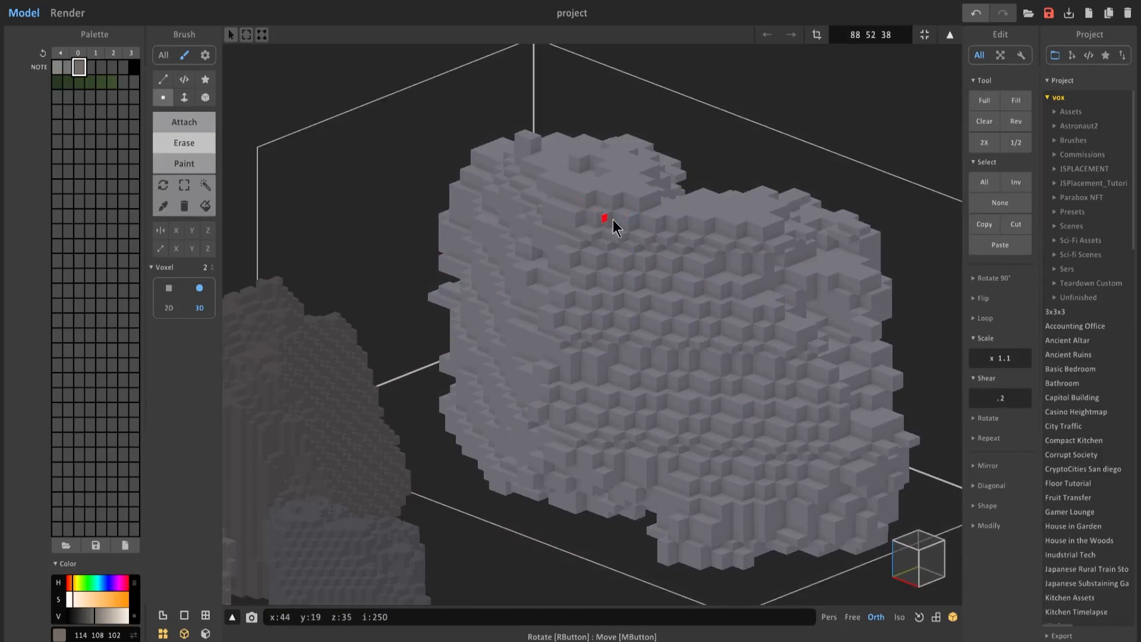
{"action": "left_click_drag", "start_coordinate": [687, 228], "coordinate": [781, 274]}
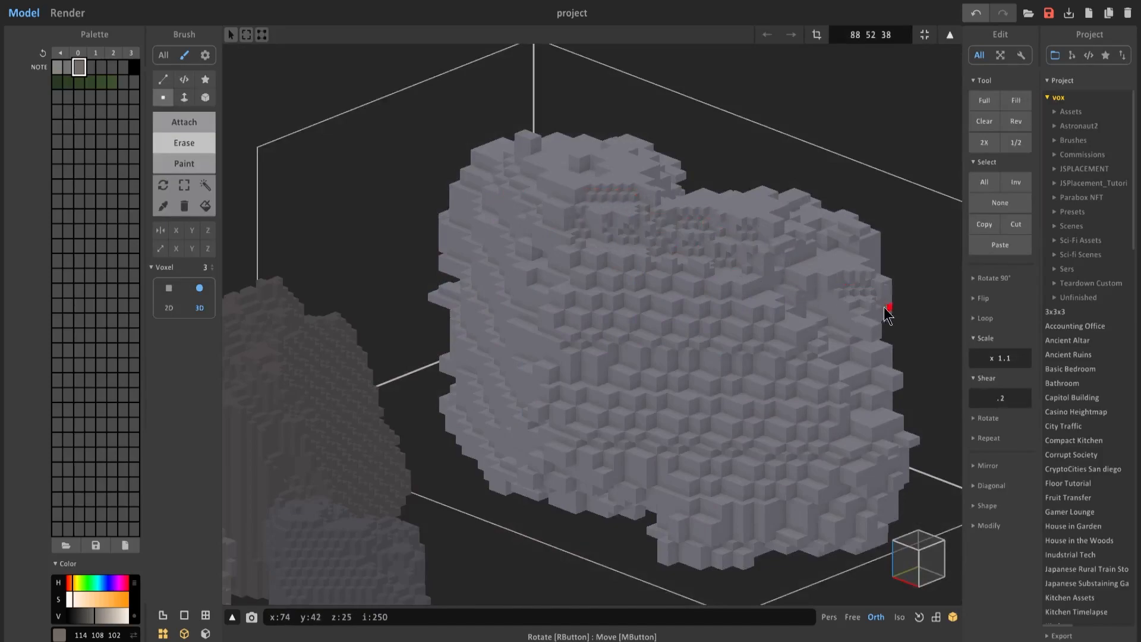
{"action": "scroll", "coordinate": [814, 393], "scroll_direction": "down", "scroll_amount": 4}
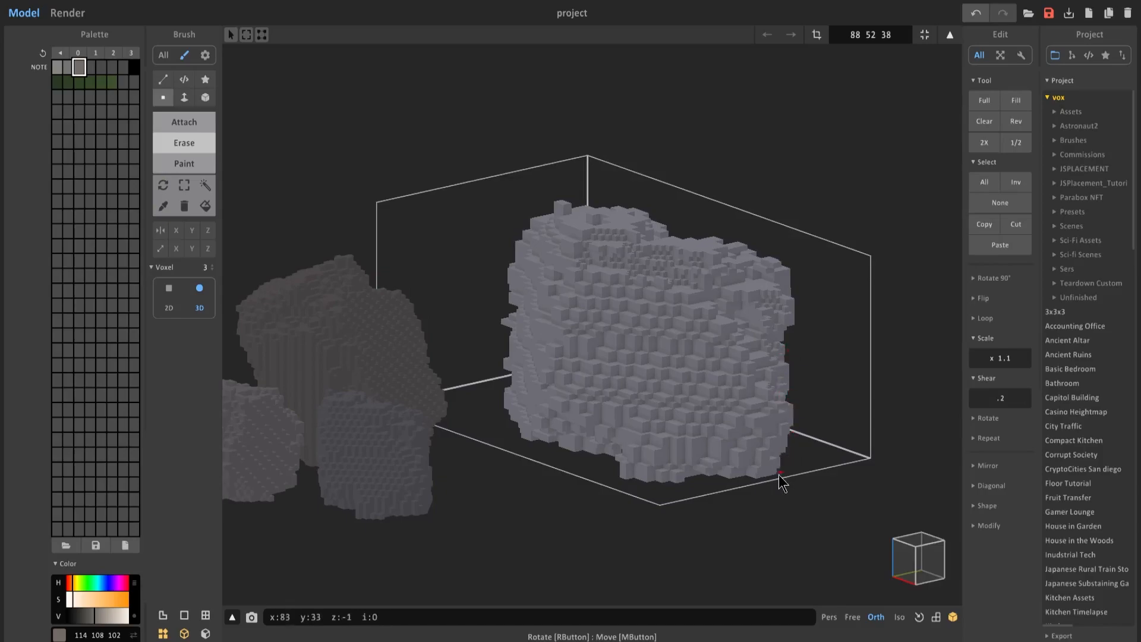
- Roughen the enlarged rock's stepped front and side faces with erase brush sizes 1, 2 and 3
{"action": "right_click_drag", "start_coordinate": [720, 497], "coordinate": [750, 283]}
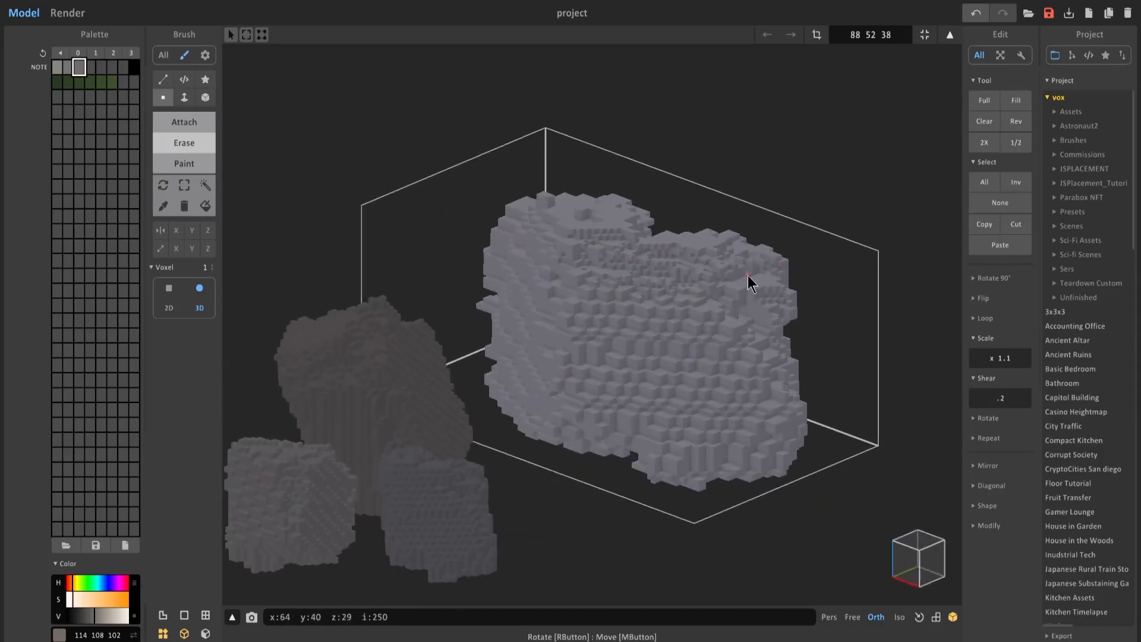
{"action": "left_click", "coordinate": [989, 527]}
{"action": "right_click_drag", "start_coordinate": [880, 511], "coordinate": [632, 287]}
{"action": "right_click_drag", "start_coordinate": [610, 326], "coordinate": [586, 248]}
{"action": "right_click_drag", "start_coordinate": [612, 204], "coordinate": [548, 322]}
{"action": "right_click_drag", "start_coordinate": [566, 433], "coordinate": [575, 399]}
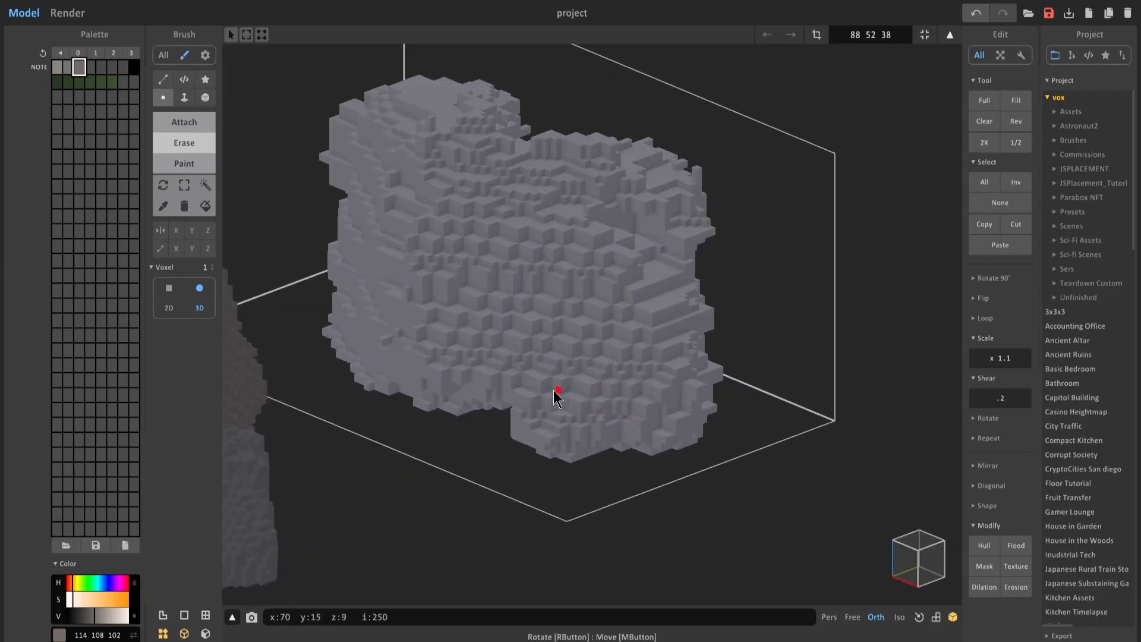
{"action": "right_click_drag", "start_coordinate": [654, 321], "coordinate": [522, 387]}
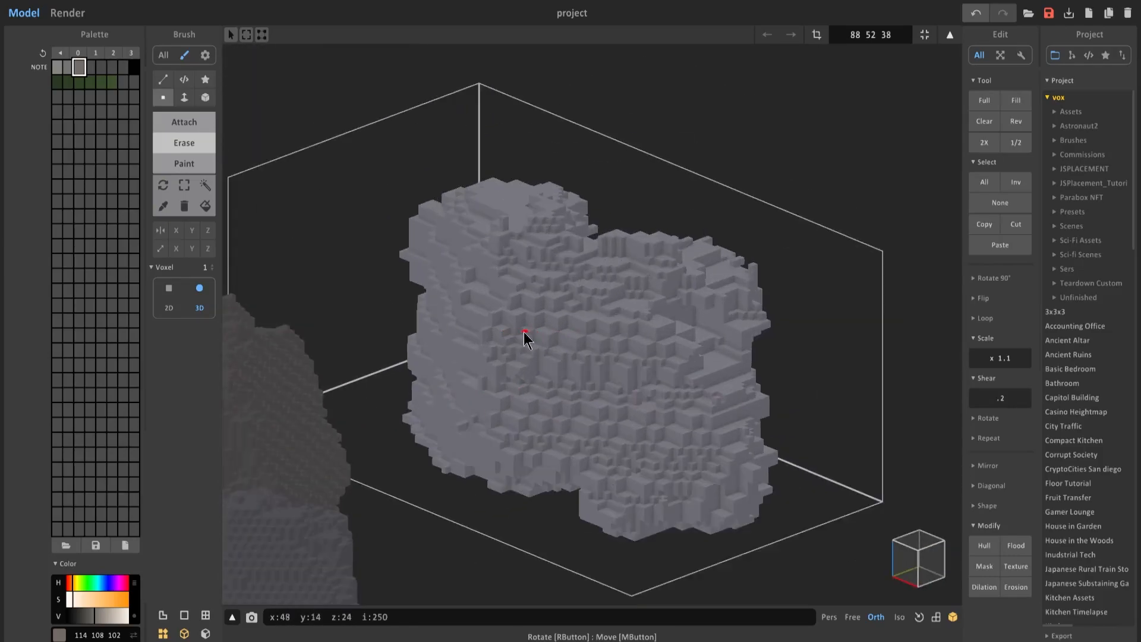
{"action": "right_click_drag", "start_coordinate": [620, 329], "coordinate": [585, 378]}
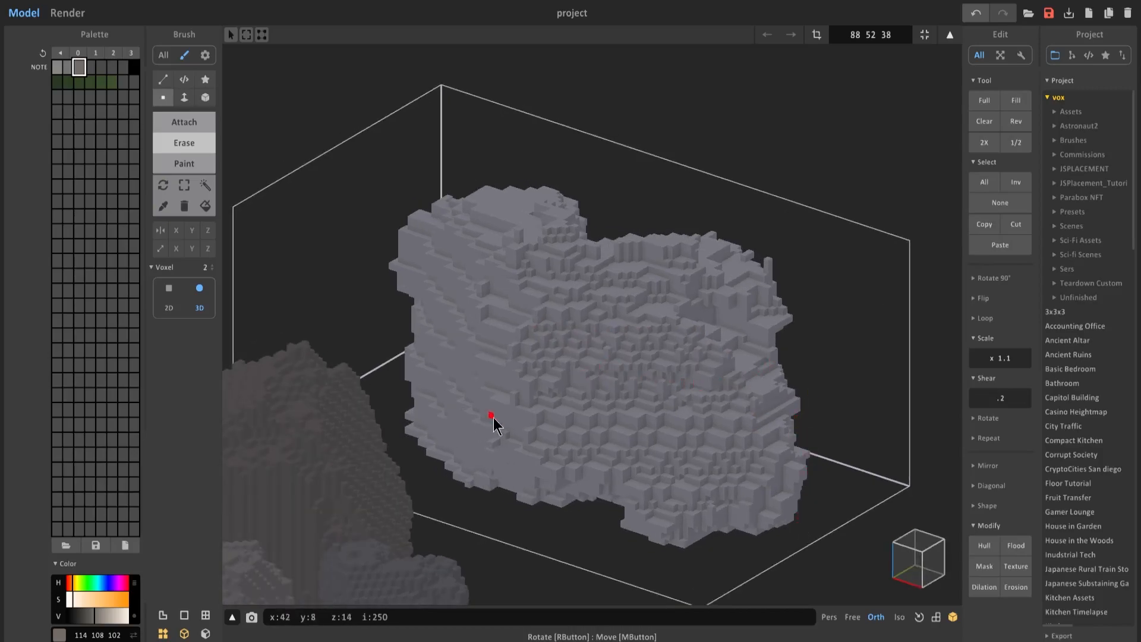
{"action": "right_click_drag", "start_coordinate": [519, 406], "coordinate": [558, 269]}
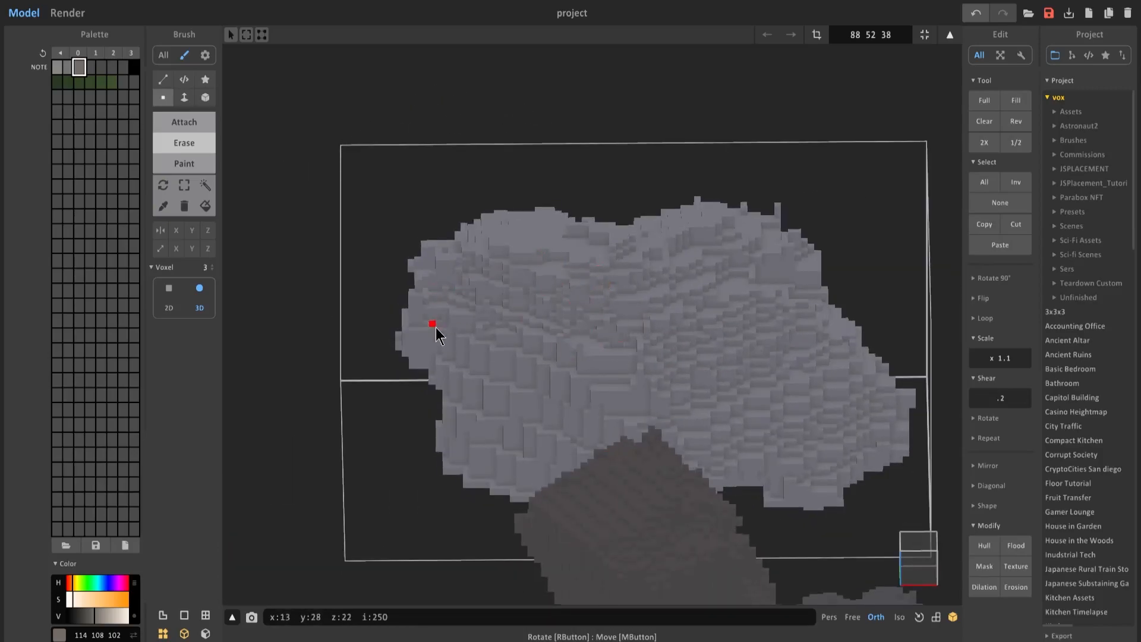
{"action": "right_click_drag", "start_coordinate": [434, 331], "coordinate": [529, 350]}
{"action": "right_click_drag", "start_coordinate": [665, 252], "coordinate": [556, 216]}
{"action": "scroll", "coordinate": [556, 216], "scroll_direction": "down", "scroll_amount": 3}
- Duplicate the small bluish-grey rock, place the copy in front of the enlarged rock, and open it for voxel editing
{"action": "key", "text": "Tab"}
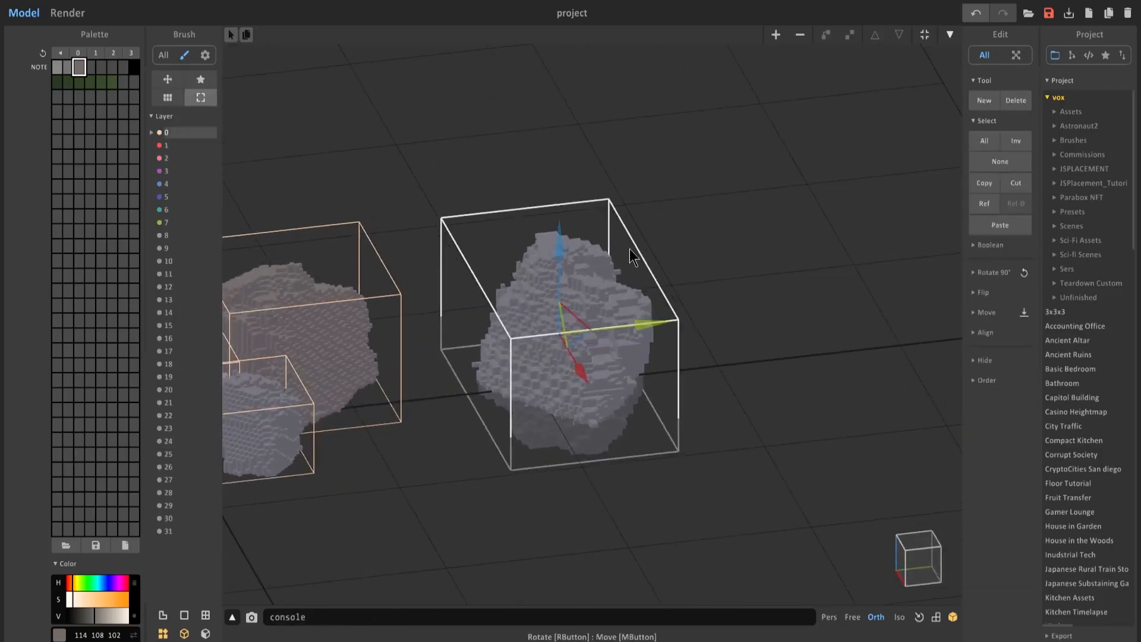
{"action": "right_click_drag", "start_coordinate": [686, 220], "coordinate": [767, 209]}
{"action": "left_click_drag", "start_coordinate": [767, 208], "coordinate": [694, 251]}
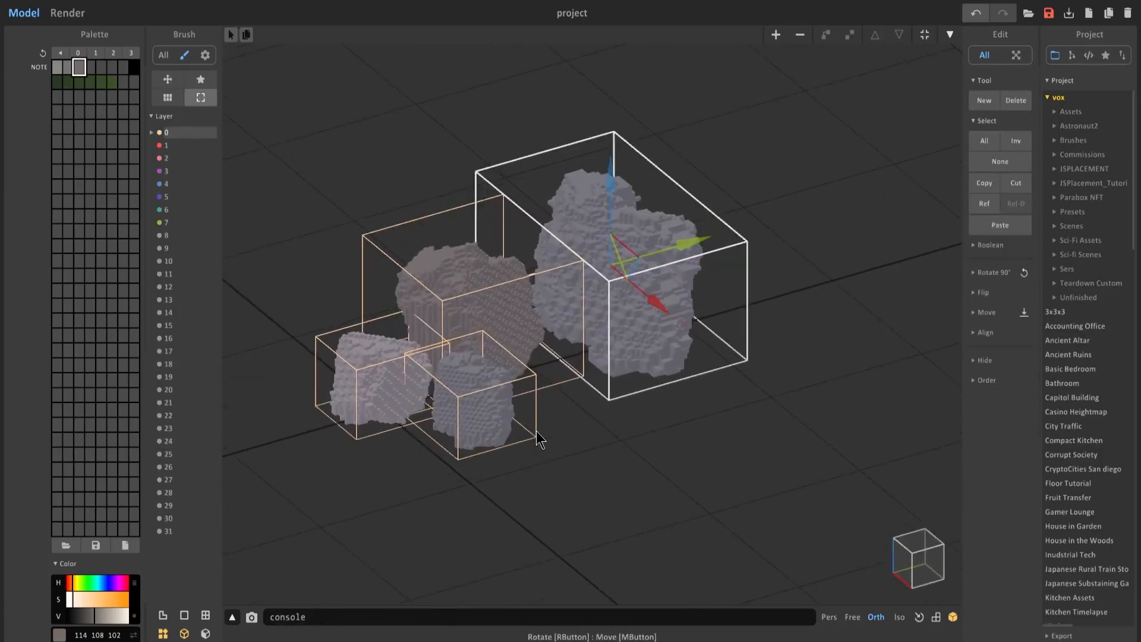
{"action": "left_click", "coordinate": [491, 406]}
{"action": "left_click_drag", "start_coordinate": [508, 416], "coordinate": [702, 396]}
{"action": "key", "text": "Tab"}
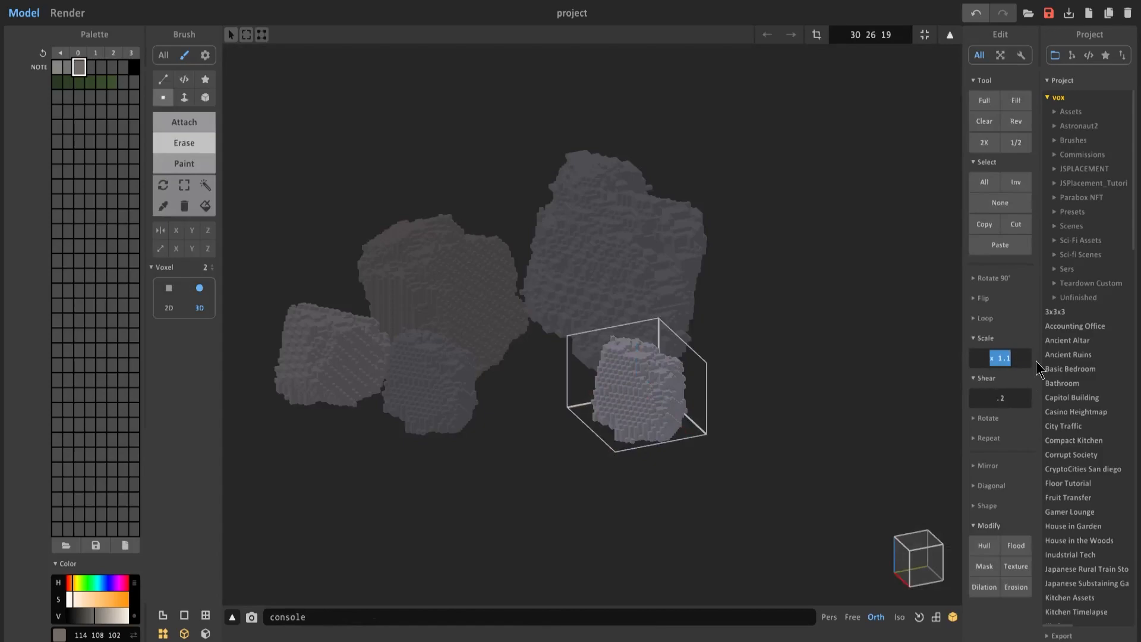
- Flatten the copied rock along Z by a factor of .8 and widen it horizontally with scale factor 1.1, including along X
{"action": "type", "text": "8"}
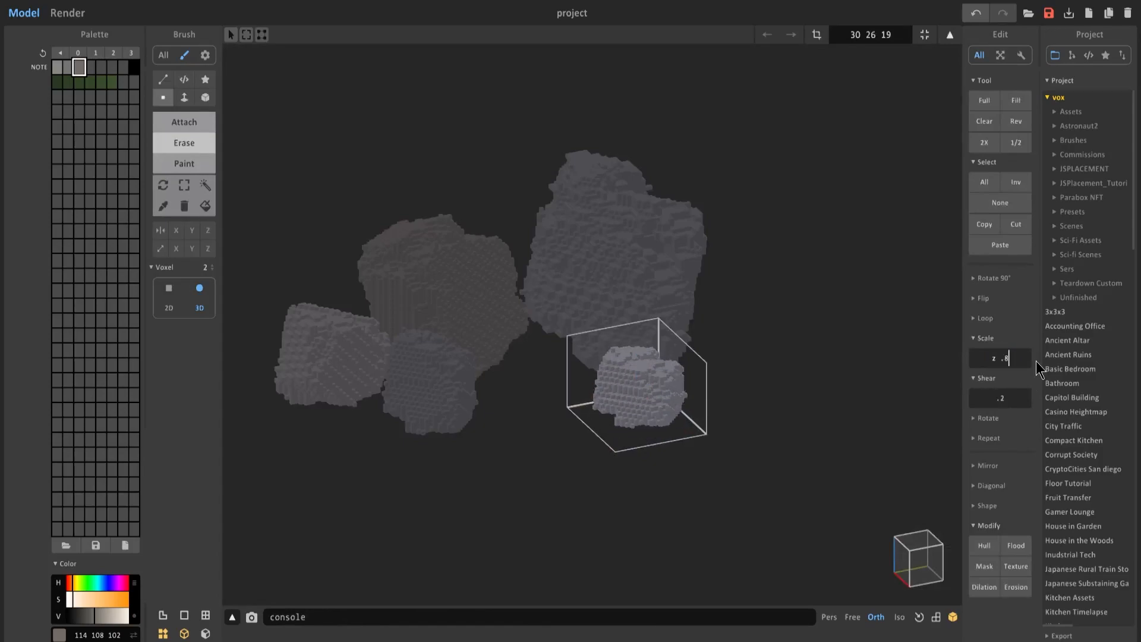
{"action": "type", "text": "2"}
{"action": "key", "text": "Return"}
{"action": "key", "text": "ctrl+z"}
{"action": "key", "text": "BackSpace"}
{"action": "type", "text": "1.1"}
{"action": "key", "text": "Return"}
{"action": "key", "text": "Return"}
{"action": "left_click_drag", "start_coordinate": [1014, 358], "coordinate": [944, 361]}
{"action": "type", "text": "x 1.1"}
{"action": "key", "text": "Return"}
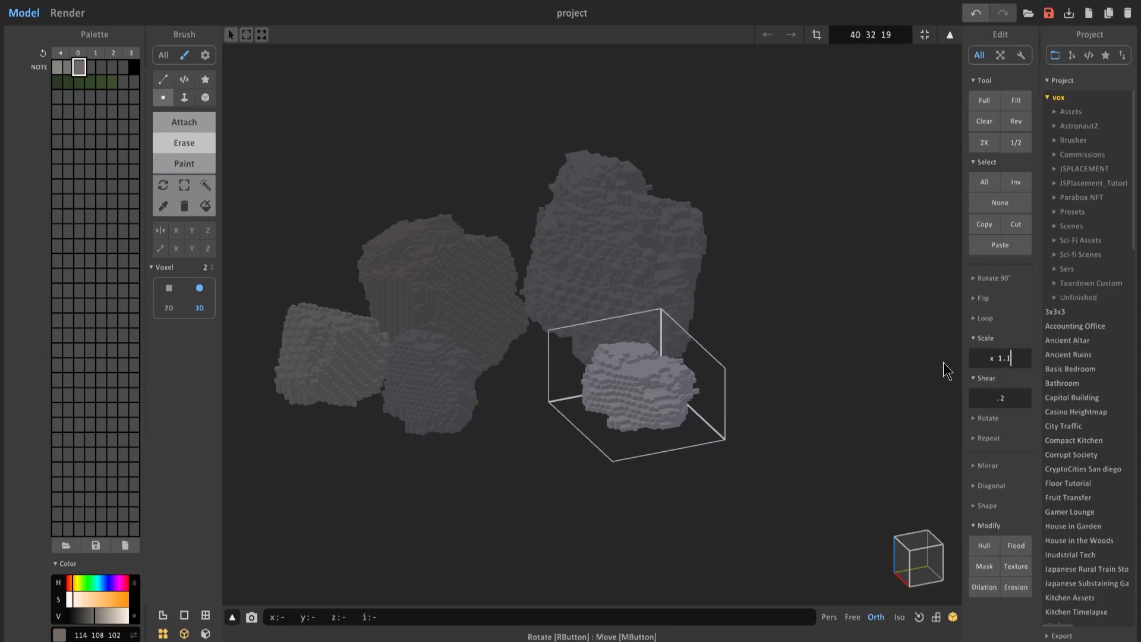
- Move the flattened rock into place at the foot of the enlarged rock
{"action": "right_click_drag", "start_coordinate": [933, 363], "coordinate": [837, 363]}
{"action": "key", "text": "Tab"}
{"action": "right_click_drag", "start_coordinate": [712, 298], "coordinate": [613, 306]}
{"action": "left_click_drag", "start_coordinate": [603, 315], "coordinate": [601, 339]}
{"action": "right_click_drag", "start_coordinate": [597, 363], "coordinate": [520, 380]}
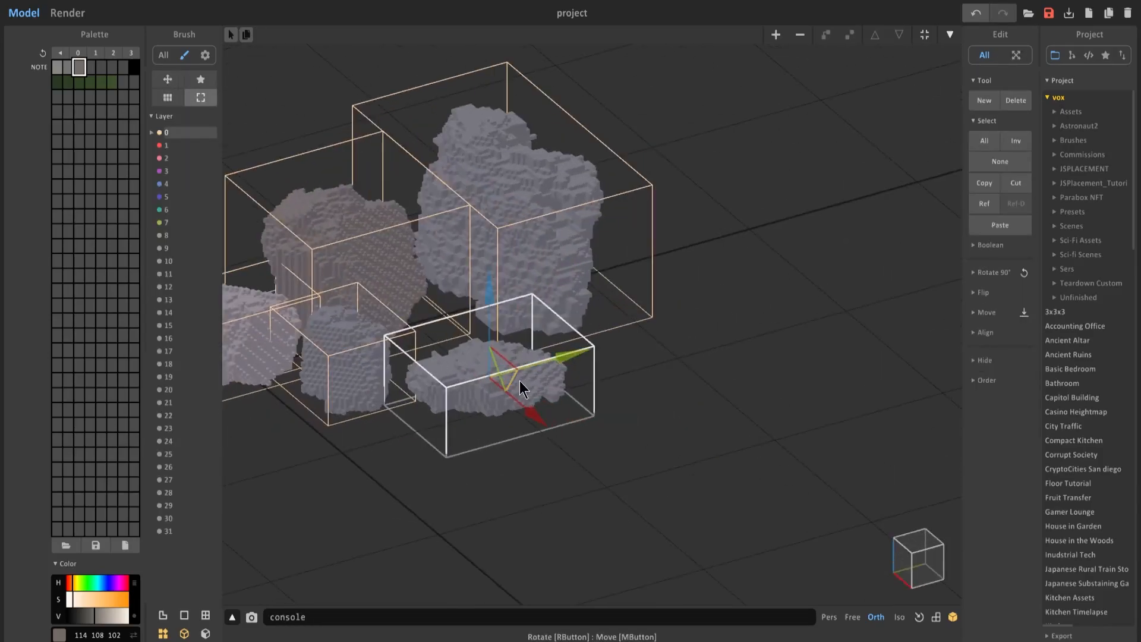
{"action": "left_click_drag", "start_coordinate": [520, 380], "coordinate": [503, 353]}
{"action": "middle_click_drag", "start_coordinate": [503, 353], "coordinate": [642, 331]}
- Fill the flattened rock with the light grey palette colour 141 136 133
{"action": "key", "text": "Tab"}
{"action": "left_click", "coordinate": [205, 206]}
{"action": "left_click", "coordinate": [57, 67]}
{"action": "left_click", "coordinate": [619, 327]}
{"action": "key", "text": "Tab"}
- Duplicate the small angular rock at the cluster's outer end and open the copy for voxel editing
{"action": "left_click", "coordinate": [451, 297]}
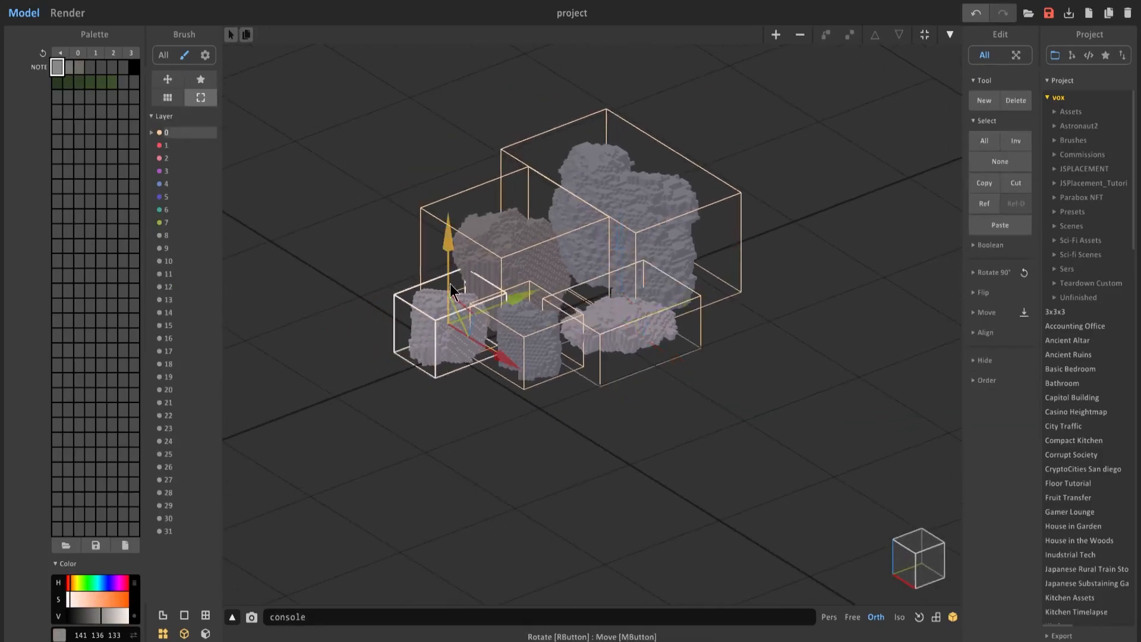
{"action": "left_click_drag", "start_coordinate": [451, 286], "coordinate": [451, 235], "text": "ctrl"}
{"action": "key", "text": "Tab"}
{"action": "right_click_drag", "start_coordinate": [512, 300], "coordinate": [476, 274]}
{"action": "scroll", "coordinate": [512, 300], "scroll_direction": "up", "scroll_amount": 2}
- Shear the angular rock's copy with z 0.2 0.2 and scale it along Z by .9
{"action": "left_click", "coordinate": [185, 185]}
{"action": "right_click_drag", "start_coordinate": [541, 249], "coordinate": [540, 189]}
{"action": "right_click_drag", "start_coordinate": [806, 81], "coordinate": [865, 240]}
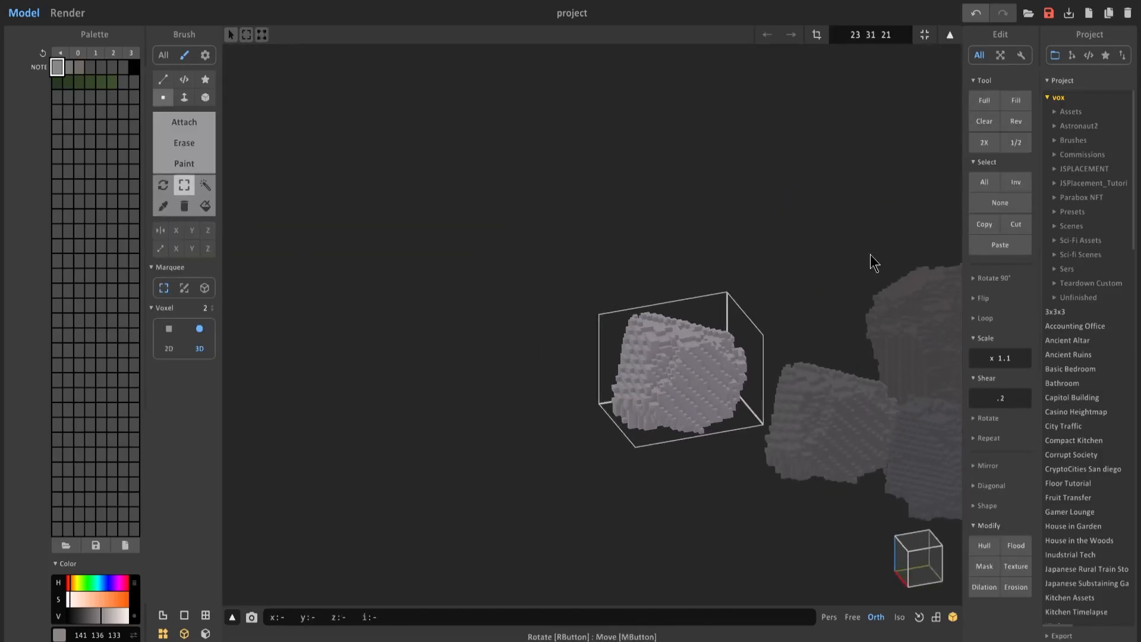
{"action": "middle_click_drag", "start_coordinate": [865, 240], "coordinate": [740, 197]}
{"action": "left_click", "coordinate": [1005, 358]}
{"action": "type", "text": "z 0.2 0.2"}
{"action": "key", "text": "Return"}
{"action": "right_click_drag", "start_coordinate": [701, 333], "coordinate": [803, 356]}
{"action": "left_click", "coordinate": [987, 358]}
{"action": "type", "text": "z .9"}
{"action": "key", "text": "Return"}
- Chip the sheared copy's surface with the Erase brush and move the copy in front of the flattened rock
{"action": "left_click", "coordinate": [185, 143]}
{"action": "left_click", "coordinate": [628, 245]}
{"action": "mouse_move", "coordinate": [643, 271]}
{"action": "right_mouse_down"}
{"action": "mouse_move", "coordinate": [497, 220]}
{"action": "mouse_move", "coordinate": [886, 80]}
{"action": "mouse_move", "coordinate": [540, 405]}
{"action": "right_mouse_up"}
{"action": "left_click", "coordinate": [497, 220]}
{"action": "key", "text": "Tab"}
{"action": "left_click_drag", "start_coordinate": [539, 405], "coordinate": [889, 433]}
{"action": "middle_click_drag", "start_coordinate": [815, 365], "coordinate": [607, 365]}
- Fill the sheared rock with the darker warm grey palette colour 114 108 102
{"action": "key", "text": "Tab"}
{"action": "left_click", "coordinate": [205, 205]}
{"action": "left_click", "coordinate": [79, 66]}
{"action": "left_click", "coordinate": [598, 400]}
{"action": "key", "text": "Tab"}
{"action": "scroll", "coordinate": [547, 401], "scroll_direction": "down", "scroll_amount": 2}
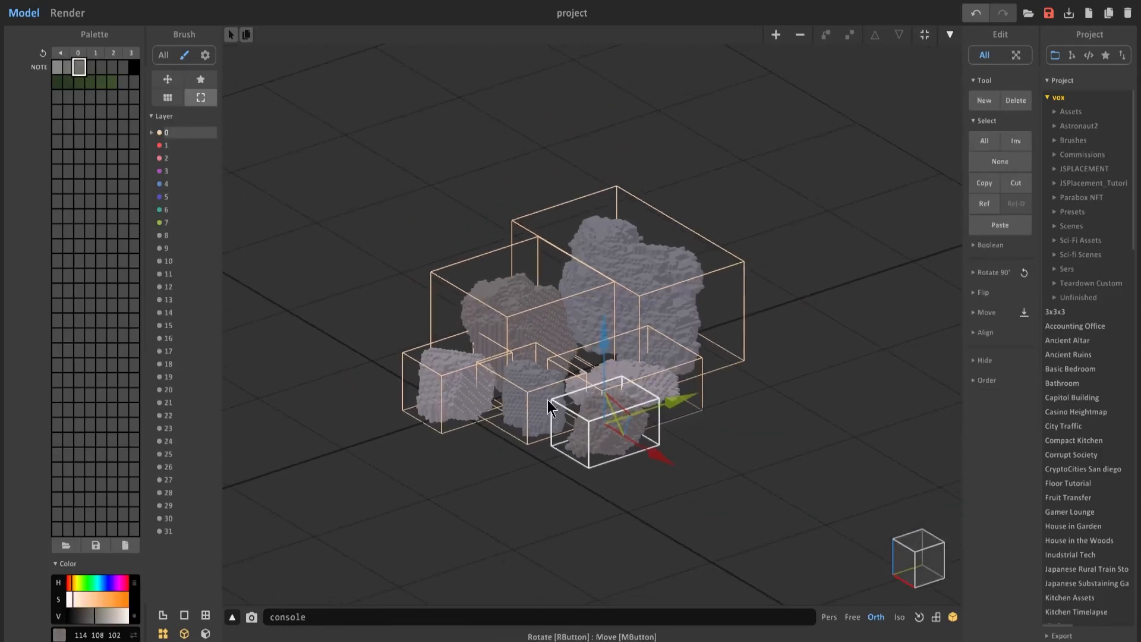
- Preview-render the rock cluster and check its shapes and shadows from several angles
{"action": "left_click", "coordinate": [67, 12]}
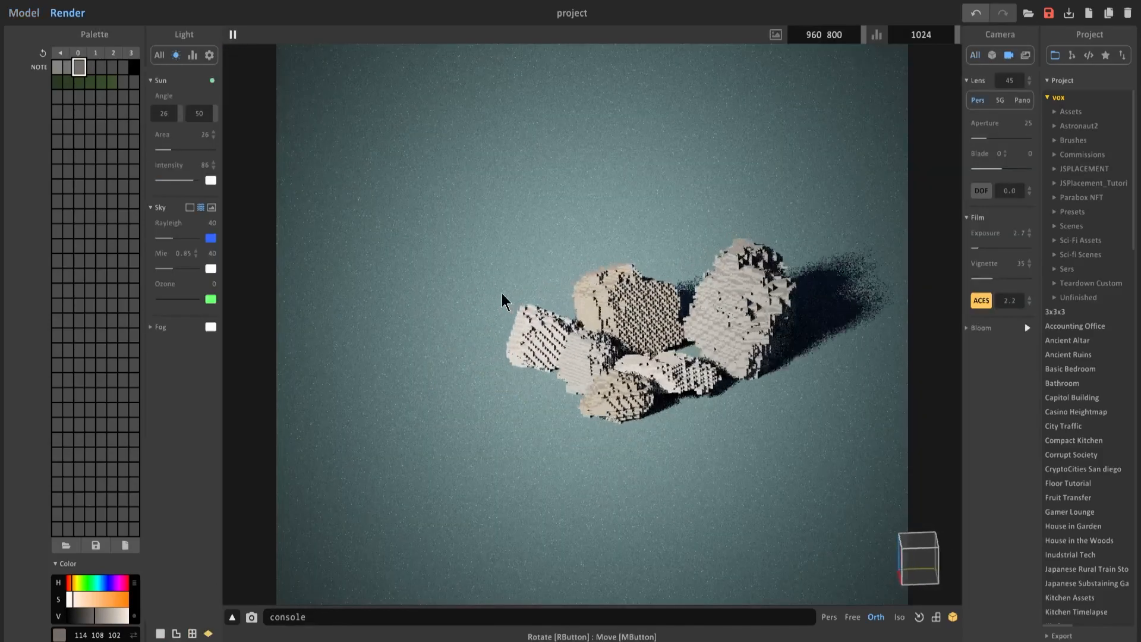
{"action": "right_click_drag", "start_coordinate": [508, 304], "coordinate": [515, 295]}
{"action": "right_click_drag", "start_coordinate": [226, 186], "coordinate": [547, 322]}
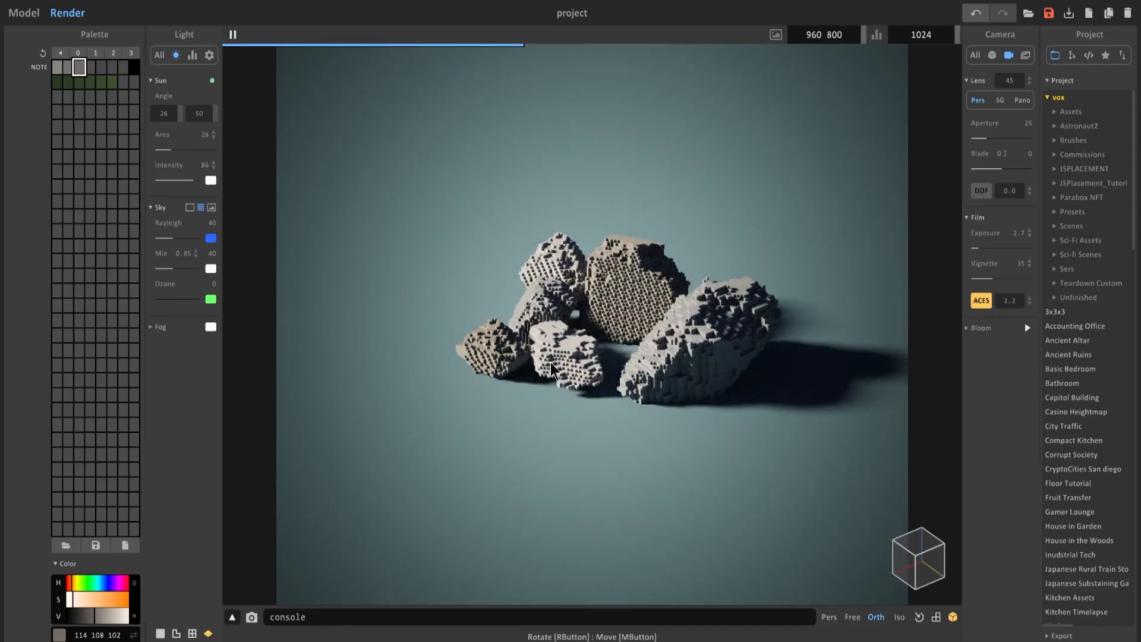
{"action": "mouse_move", "coordinate": [576, 378]}
{"action": "right_mouse_down"}
{"action": "mouse_move", "coordinate": [647, 331]}
{"action": "mouse_move", "coordinate": [577, 375]}
{"action": "right_mouse_up"}
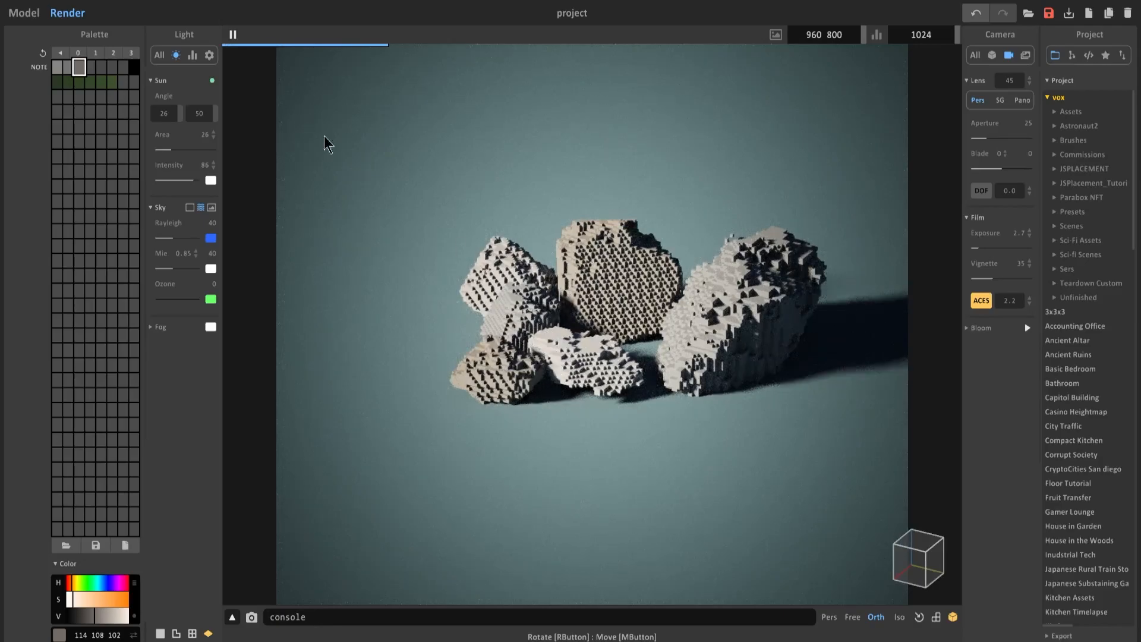
{"action": "left_click", "coordinate": [28, 18]}
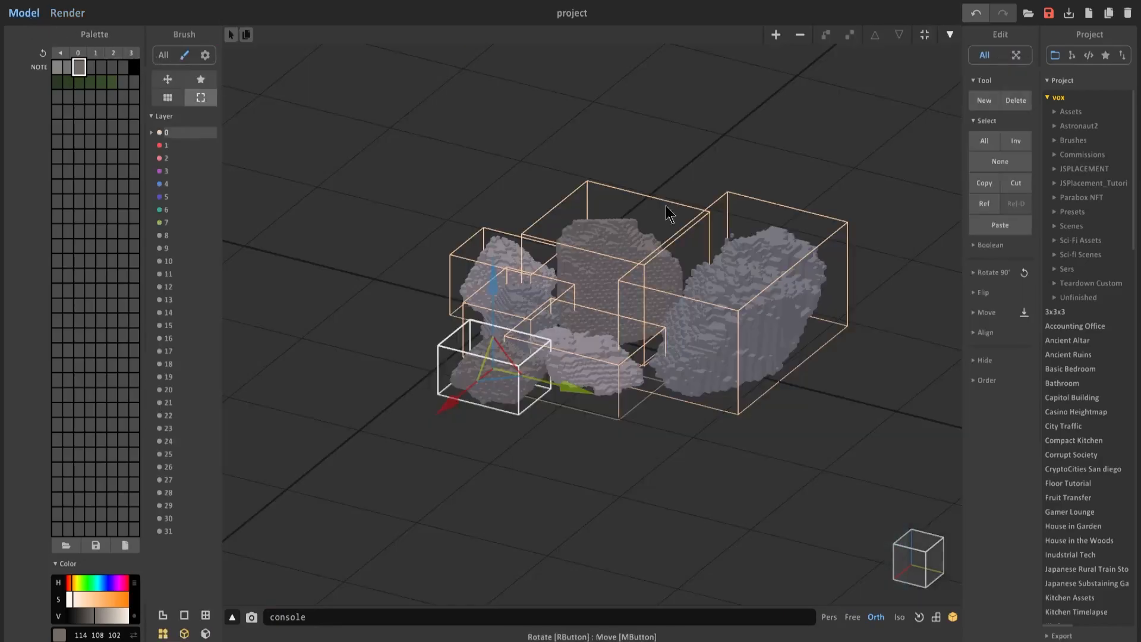
{"action": "key", "text": "Tab"}
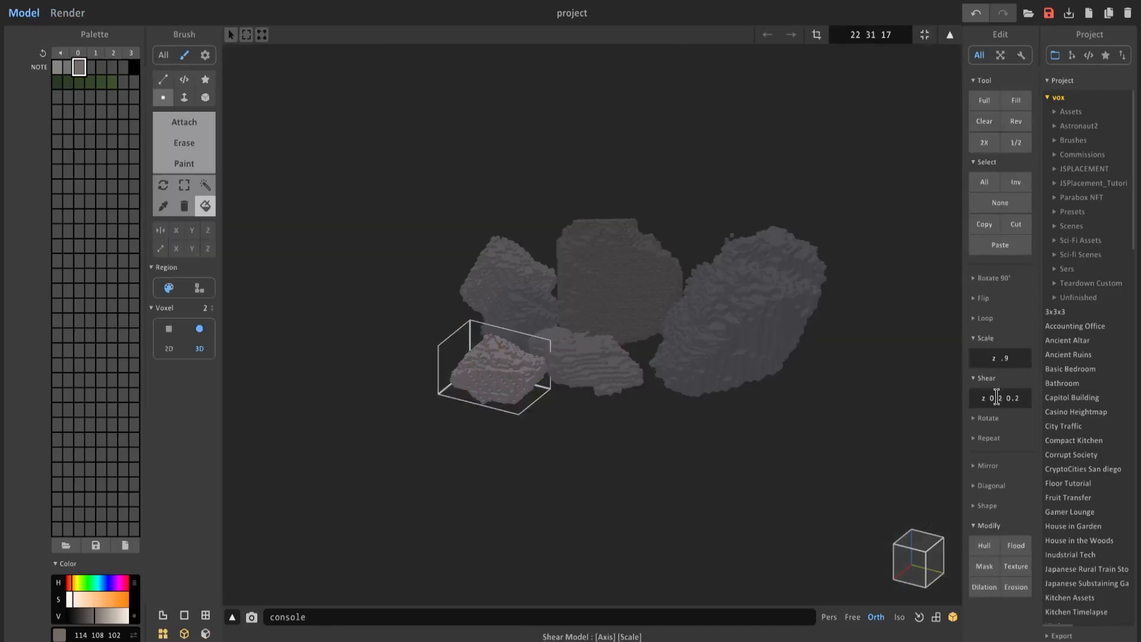
{"action": "left_click", "coordinate": [69, 13]}
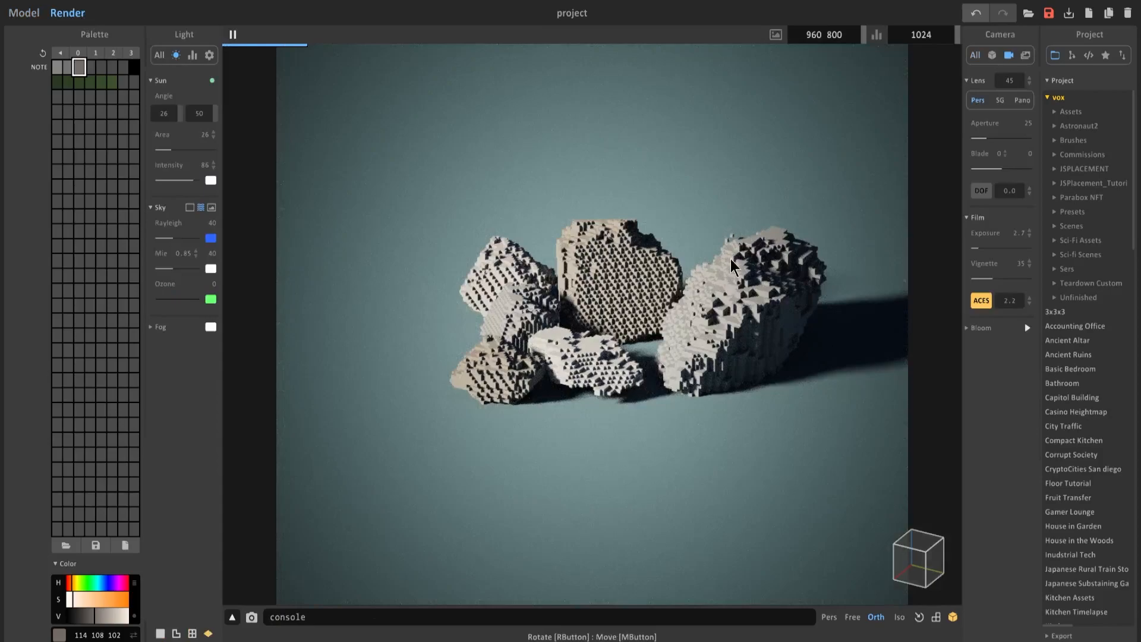